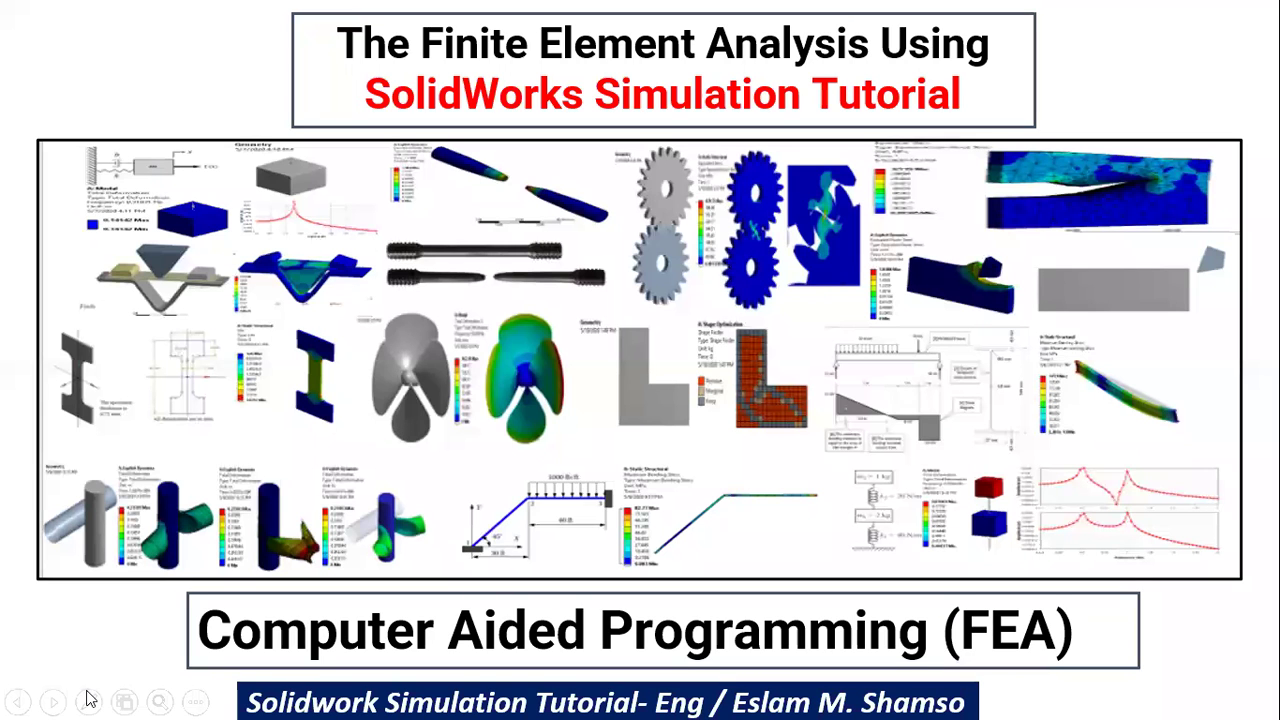
Switch to the laser pointer and advance past About the Instructor and References to Types of Elements.
click(90, 700)
click(120, 515)
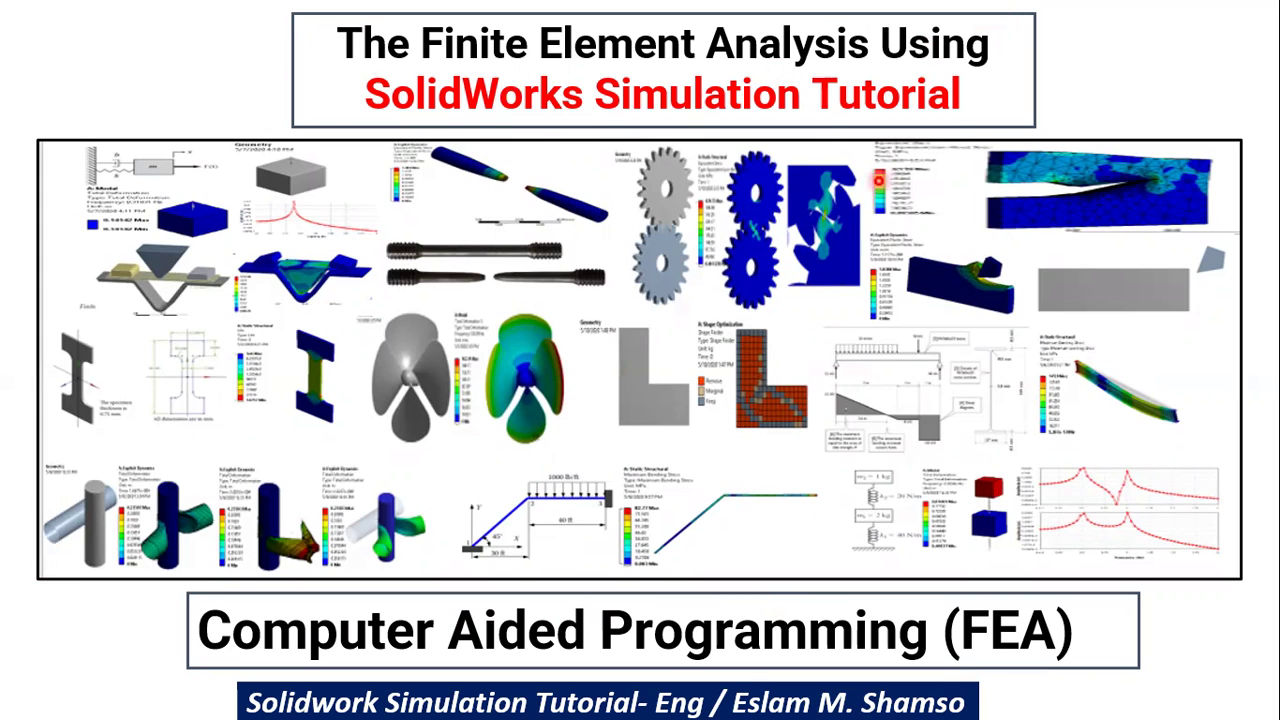
key(Right)
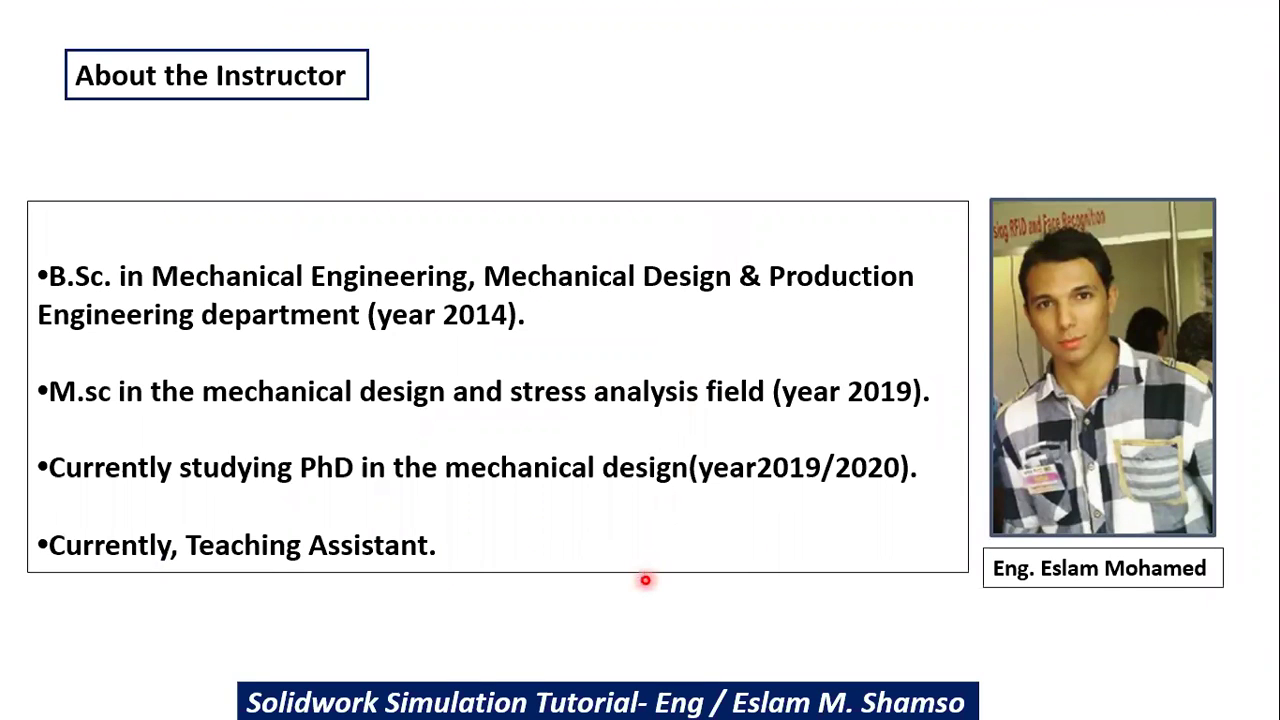
key(Right)
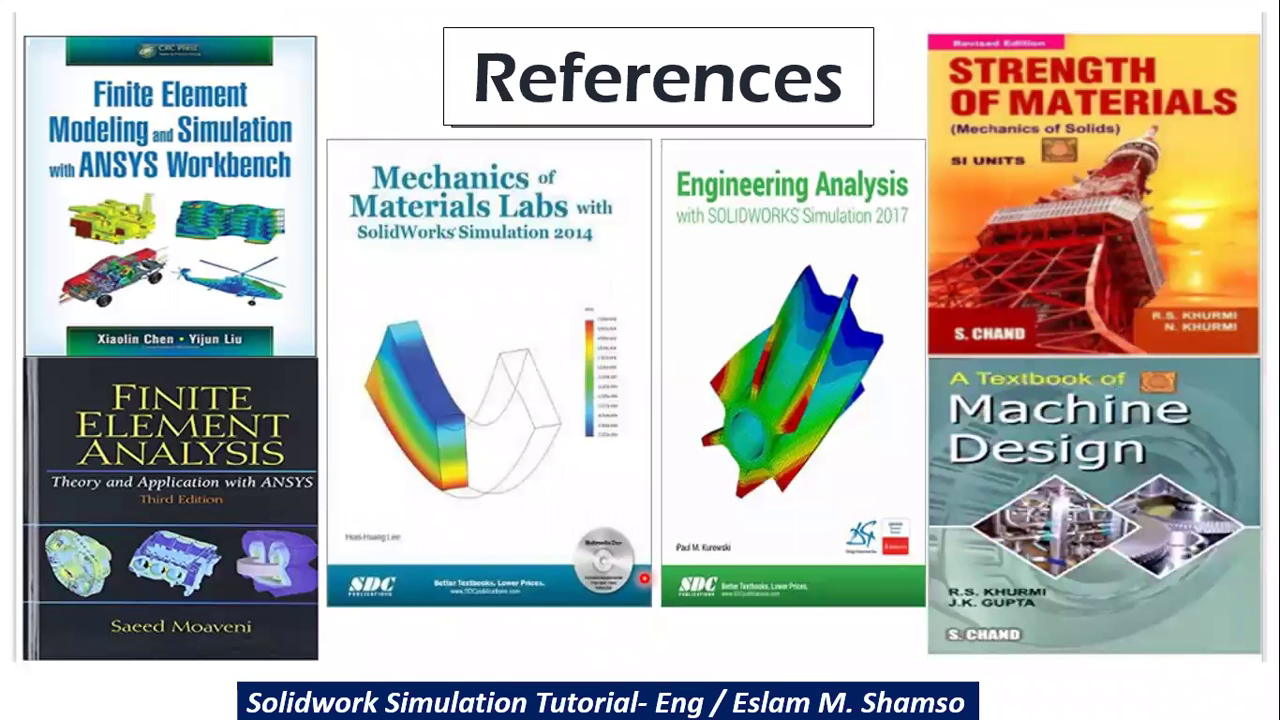
key(Right)
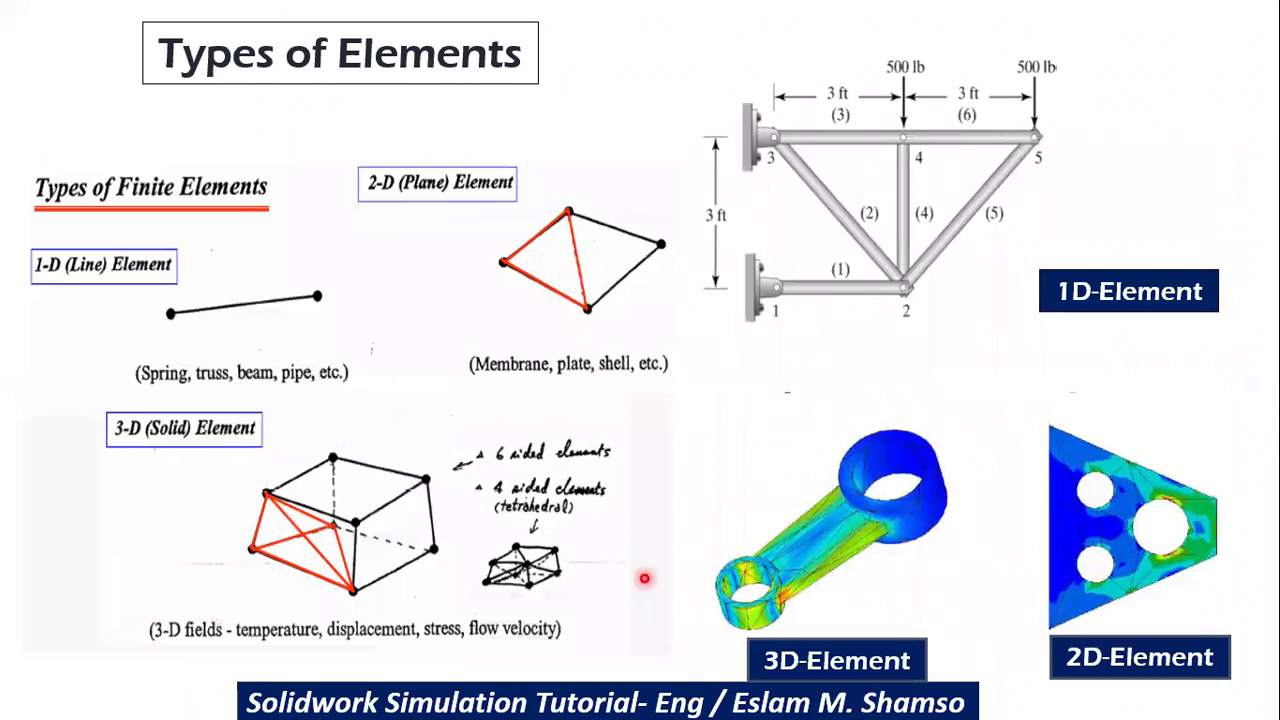
Advance to the Tutorial slide on the thick cylinder under internal and external pressure.
key(Right)
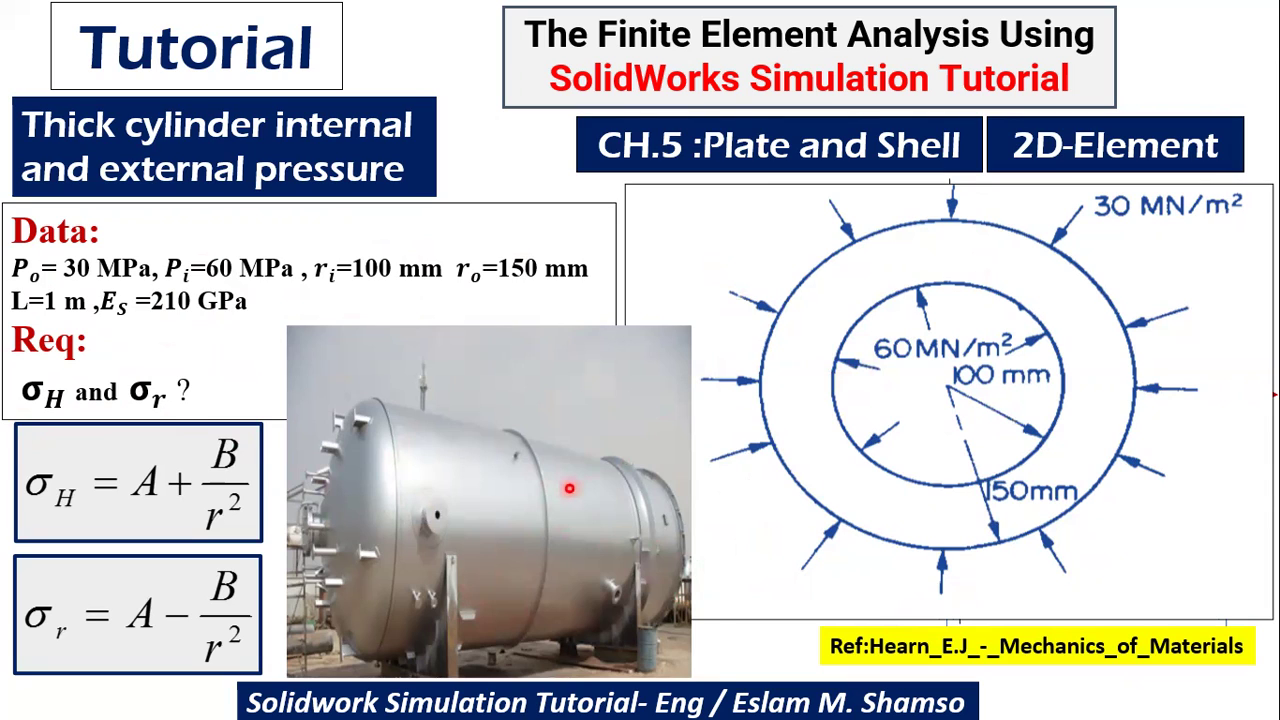
Reveal the stress-distribution diagram over the tank photo on the Tutorial slide.
click(569, 488)
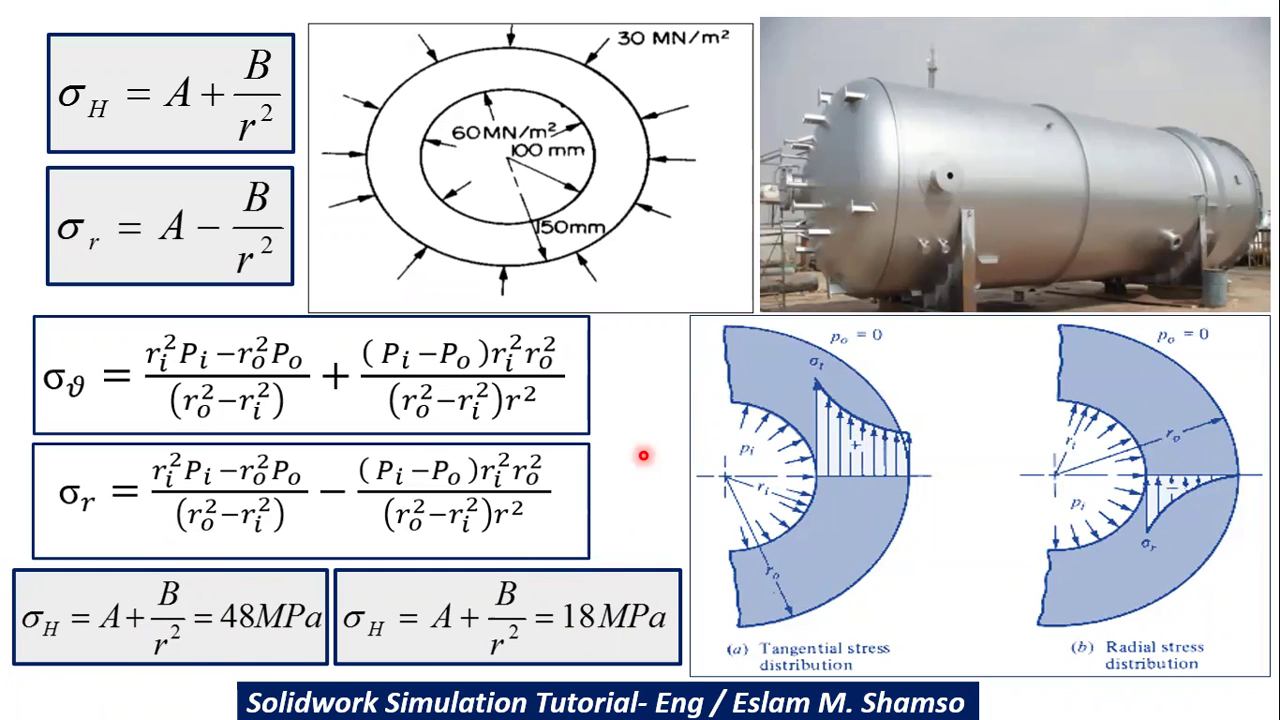
Page through the stress-graph slide, return to the Tutorial slide, and end the show.
key(Right)
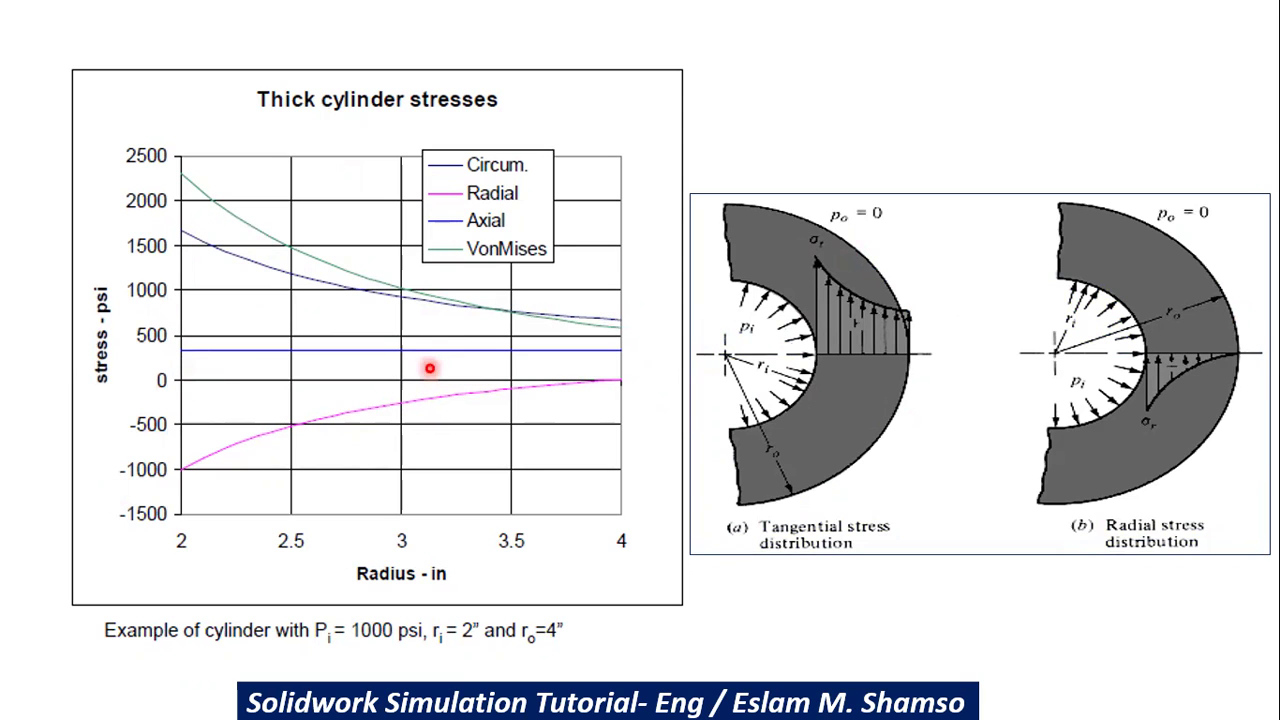
key(Right)
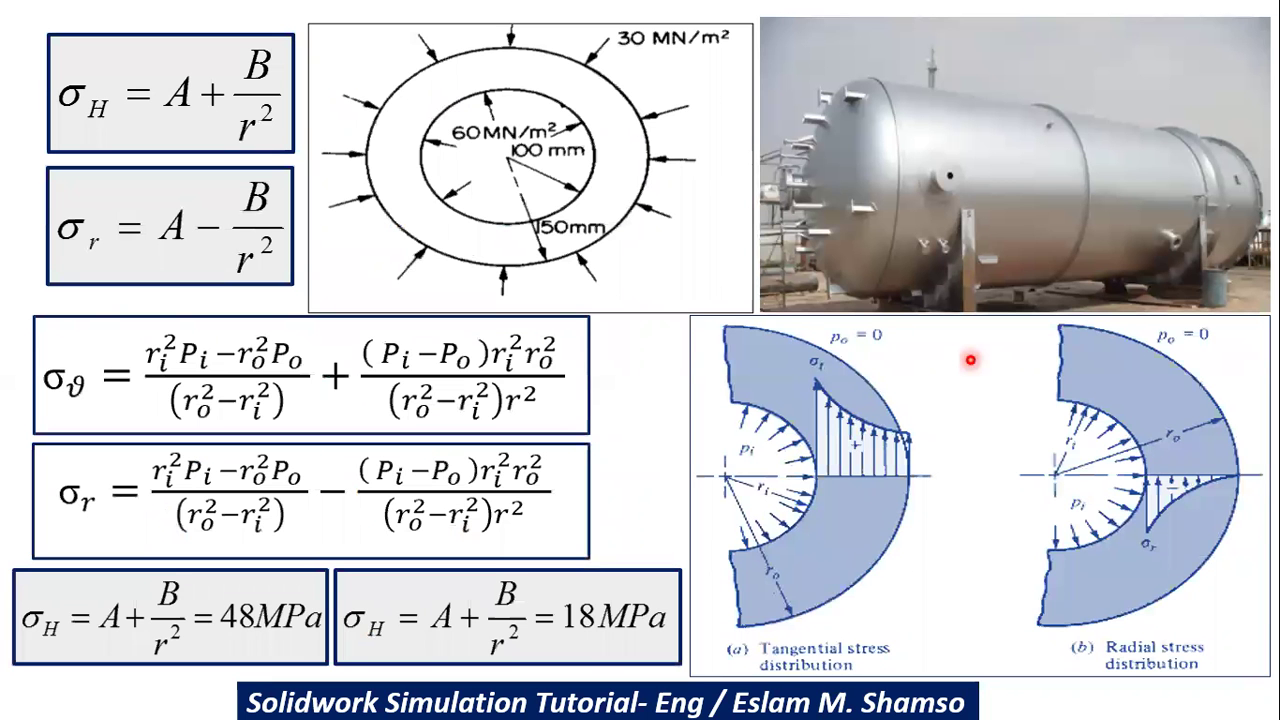
key(Left)
key(Left)
key(Left)
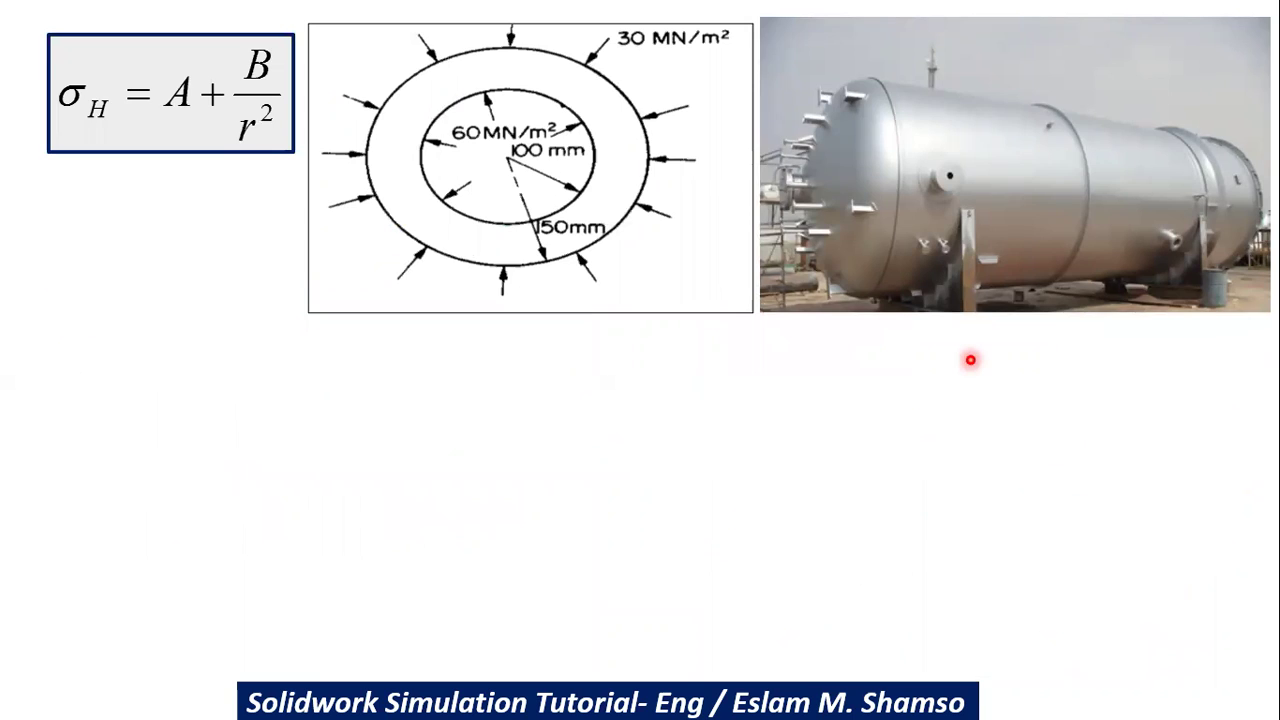
key(Left)
key(Left)
key(Right)
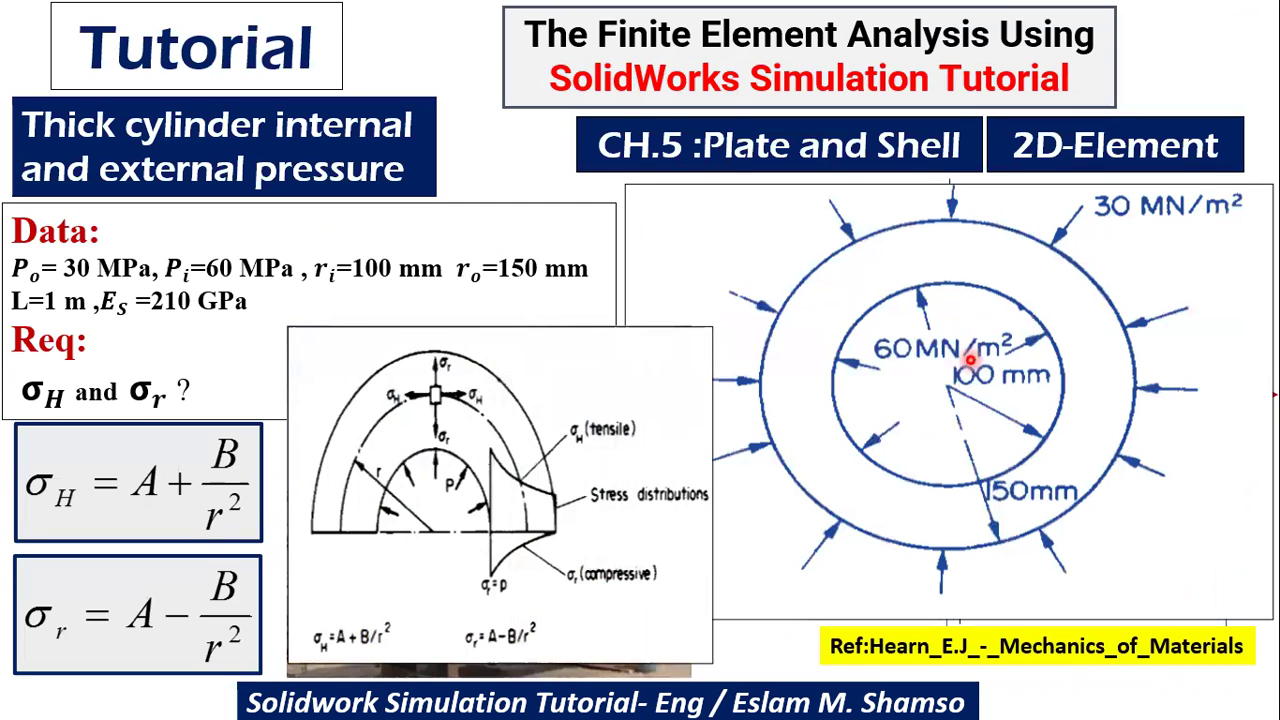
right_click(969, 358)
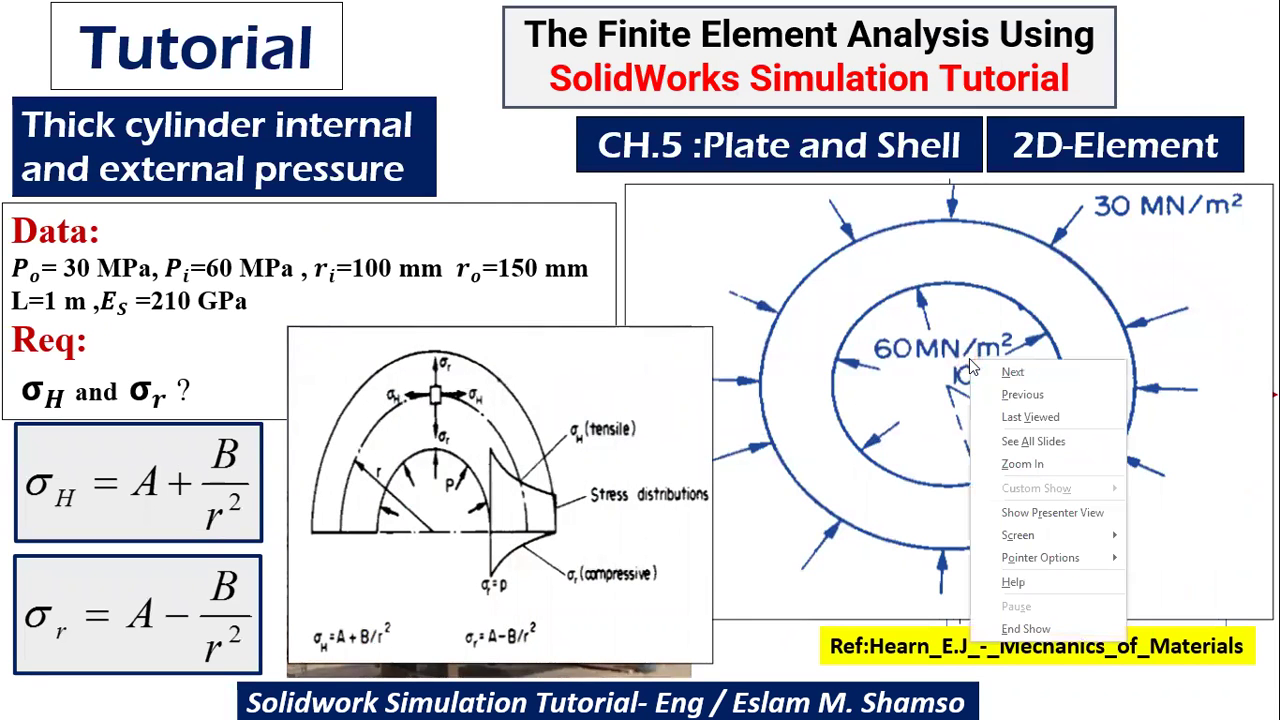
click(1017, 631)
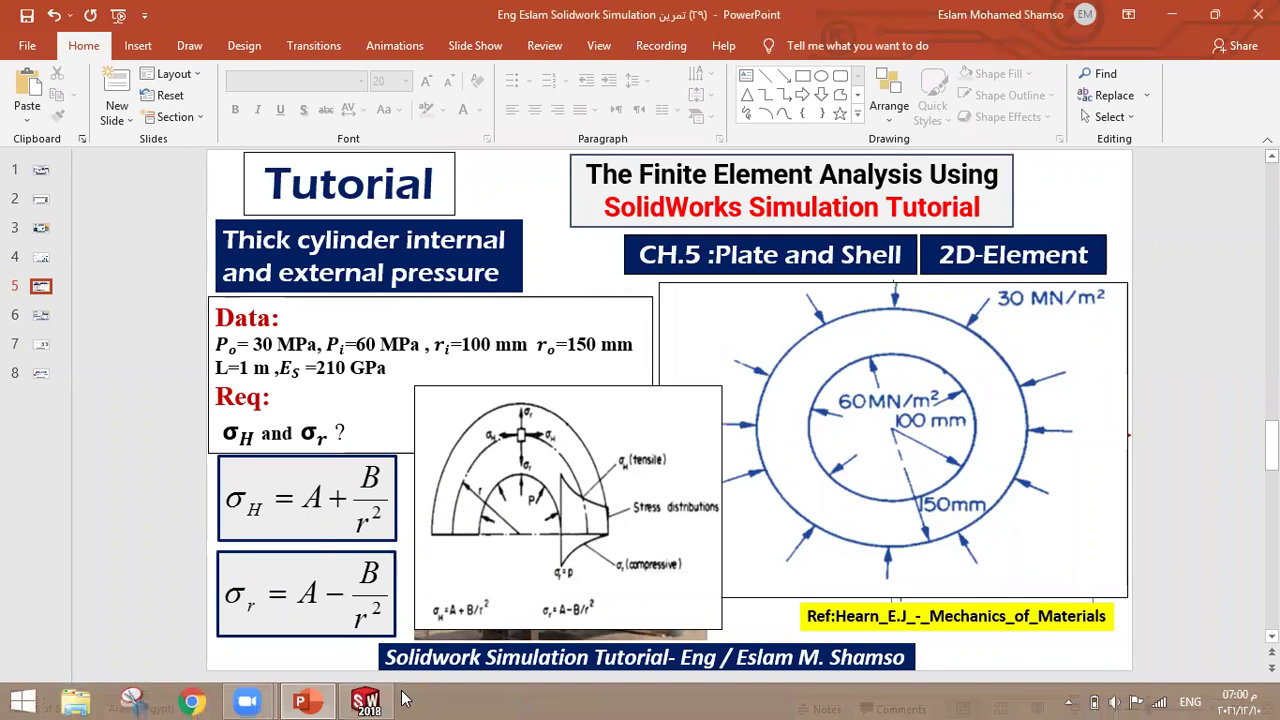
In SOLIDWORKS, create a new part and start a sketch on the Front Plane.
click(366, 700)
click(228, 14)
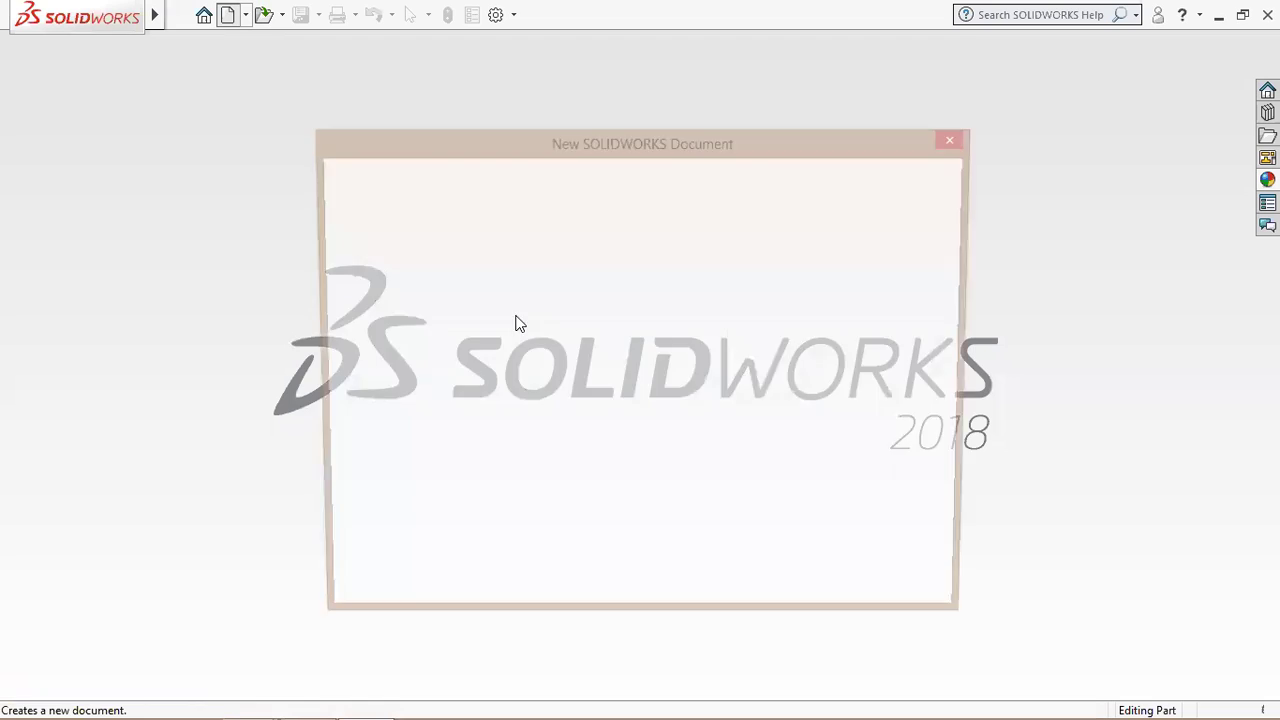
click(731, 590)
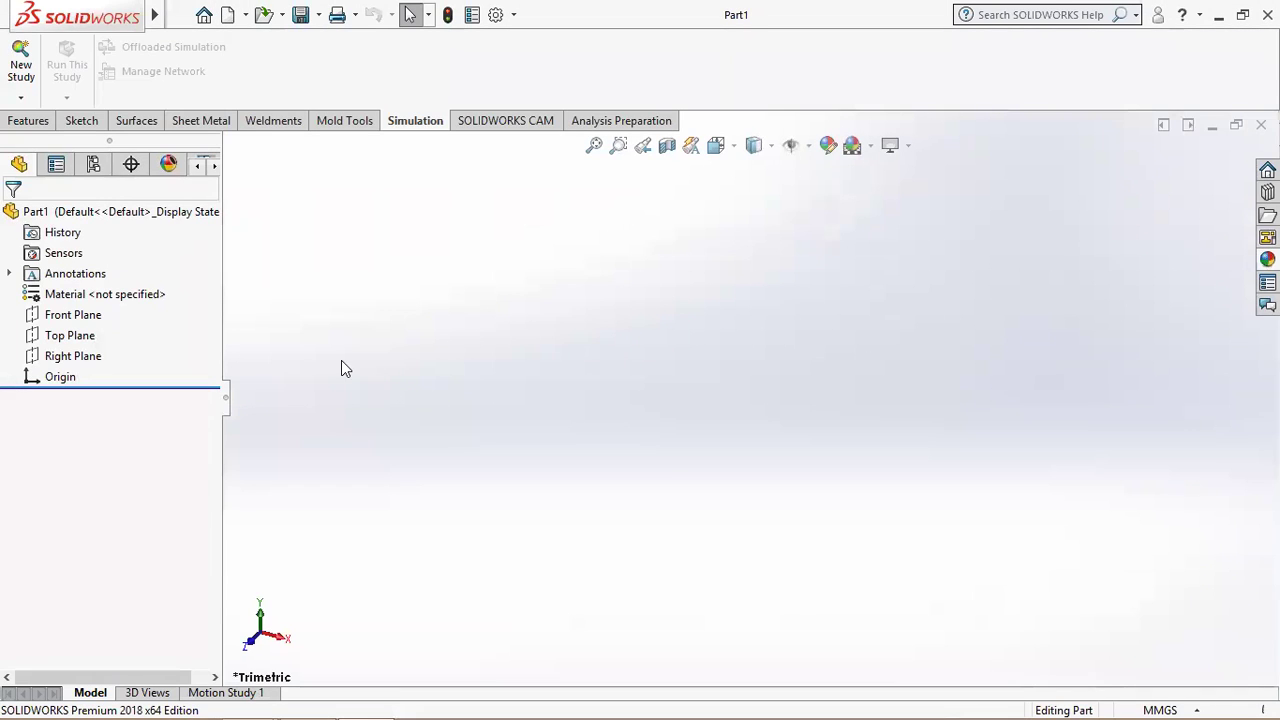
click(73, 314)
click(86, 287)
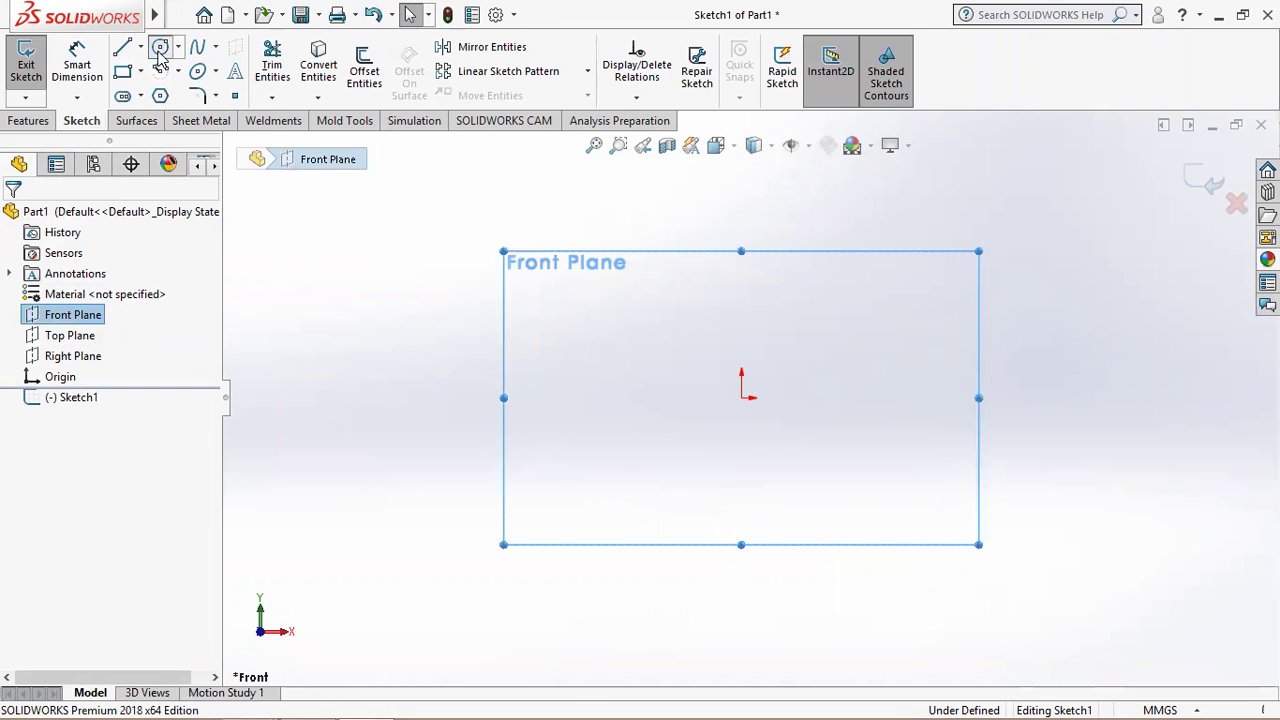
Draw two concentric circles centred on the origin.
click(159, 48)
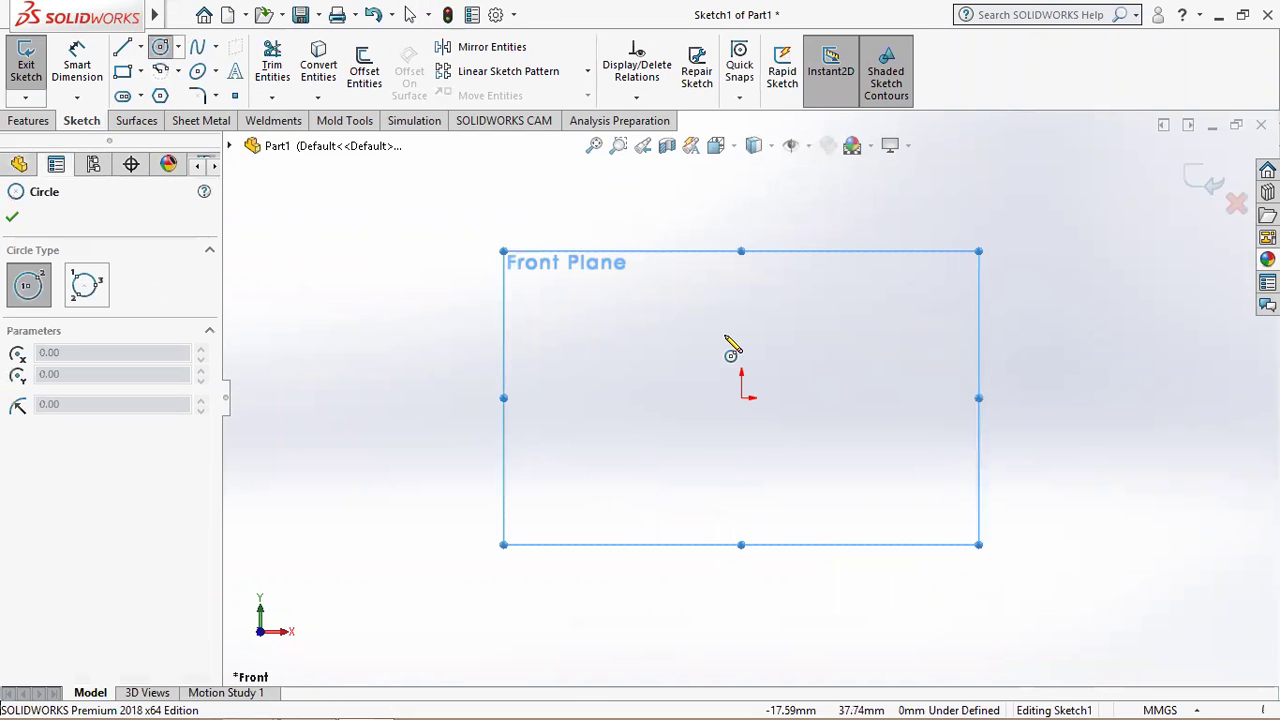
click(741, 398)
click(570, 382)
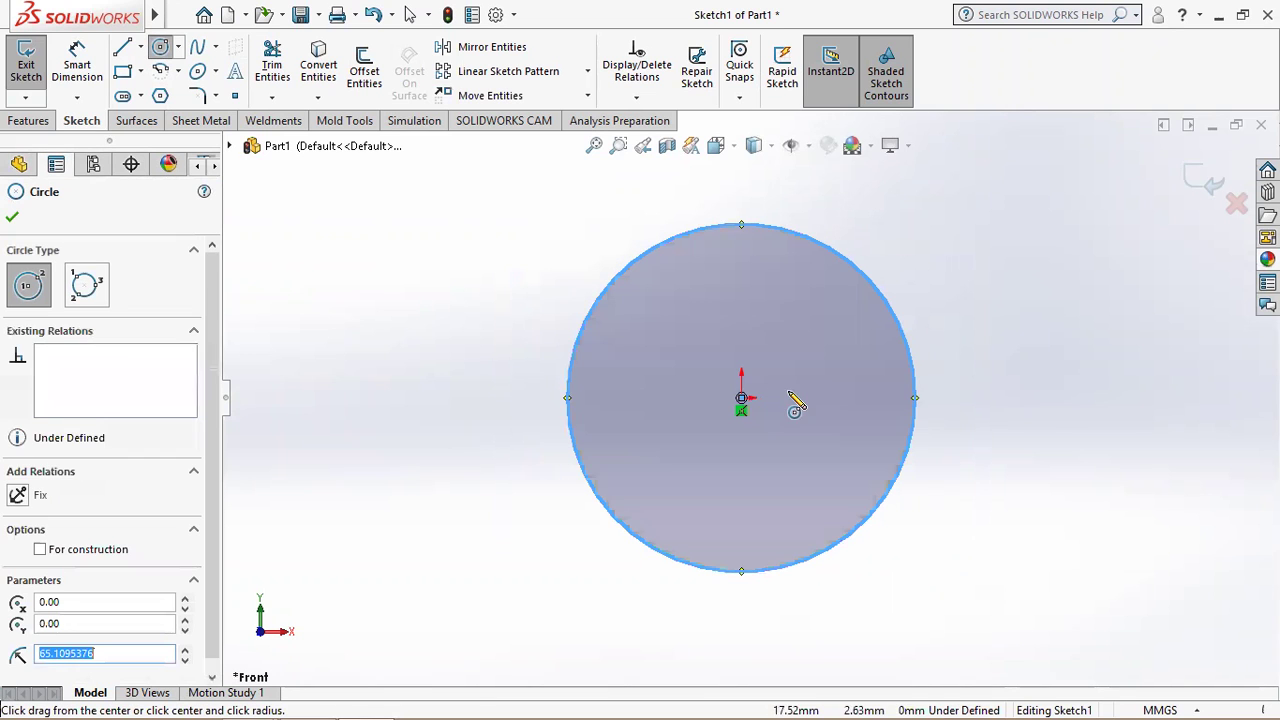
click(741, 398)
click(613, 400)
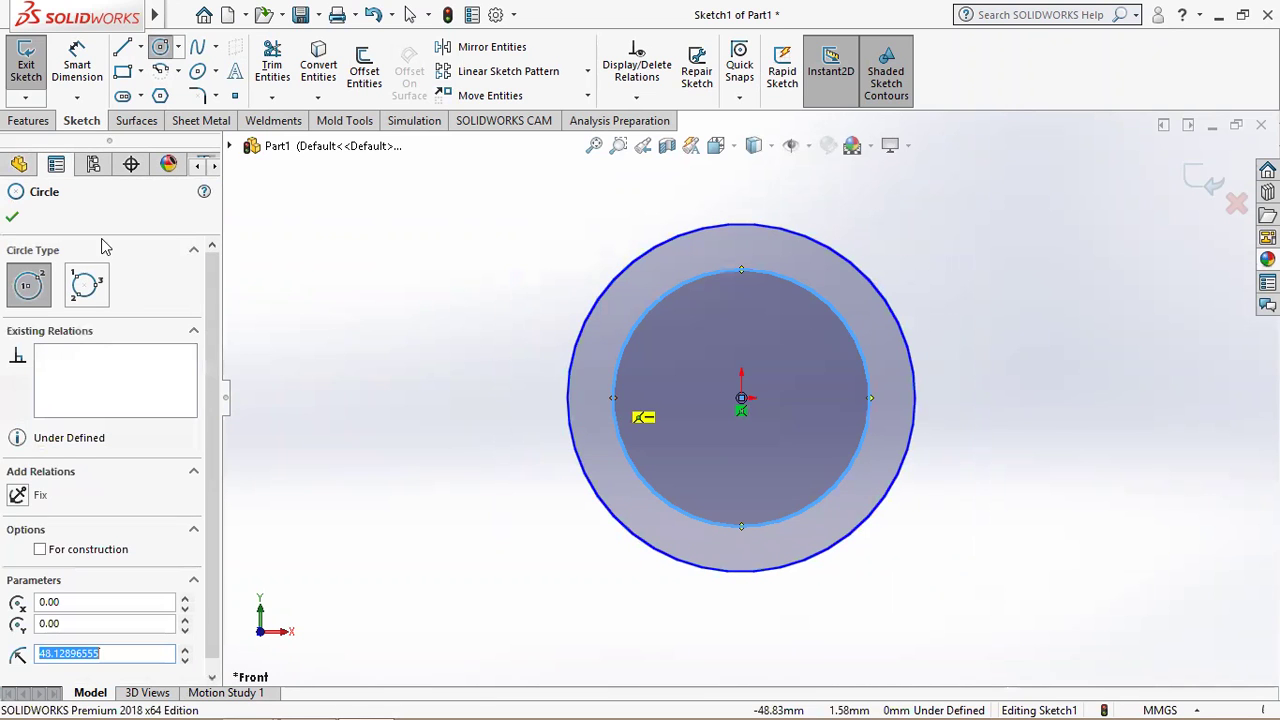
click(13, 219)
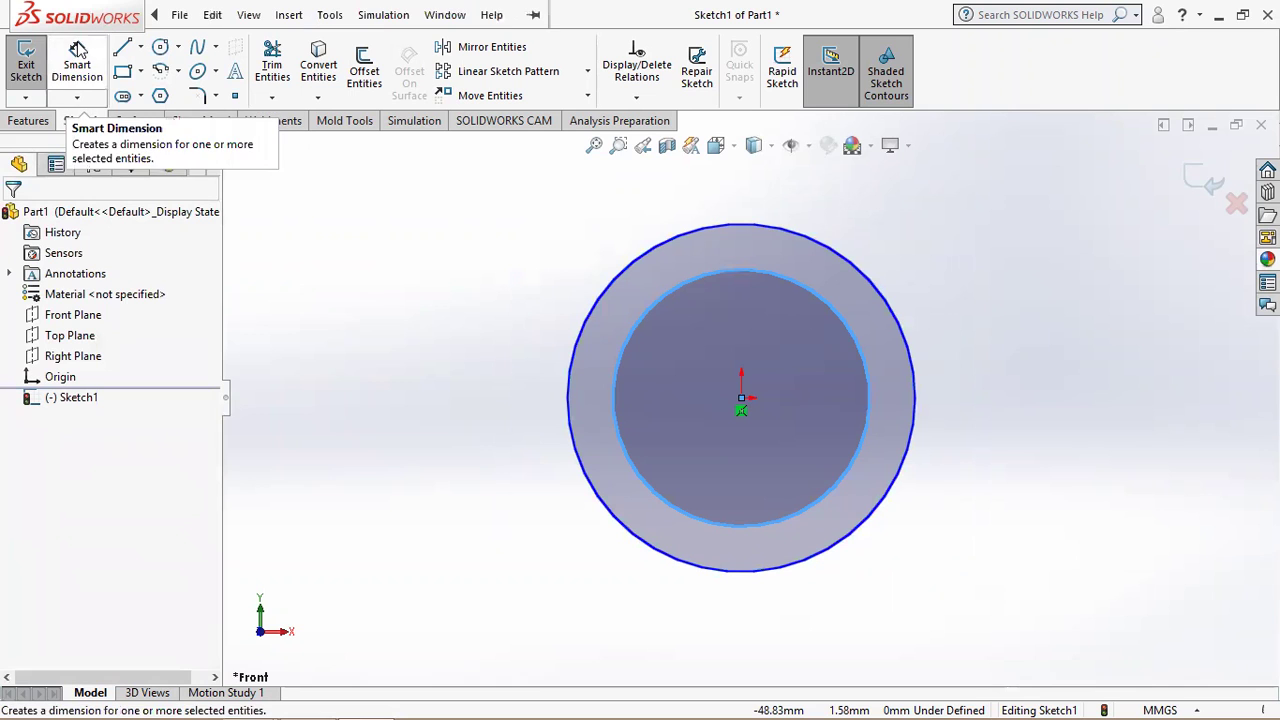
Dimension the outer circle at Ø300 mm and the inner circle at Ø200 mm.
click(78, 50)
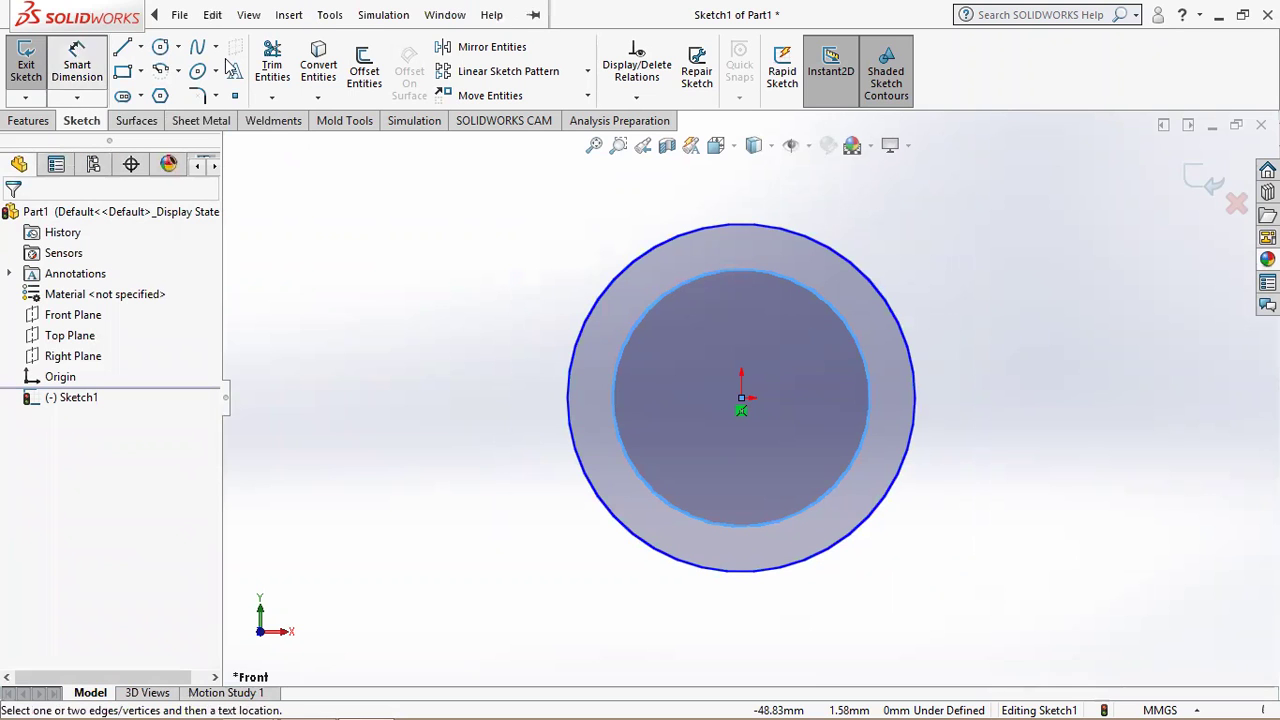
click(641, 251)
click(594, 215)
text(3)
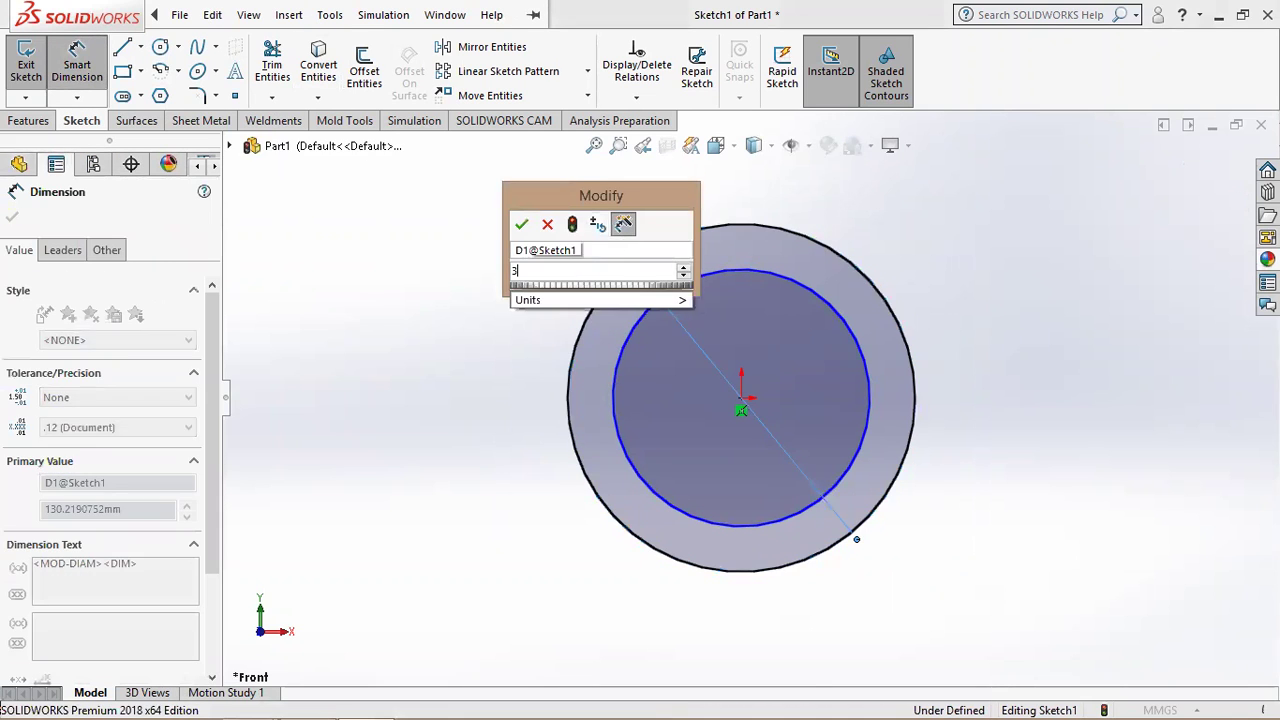
text(00)
key(Return)
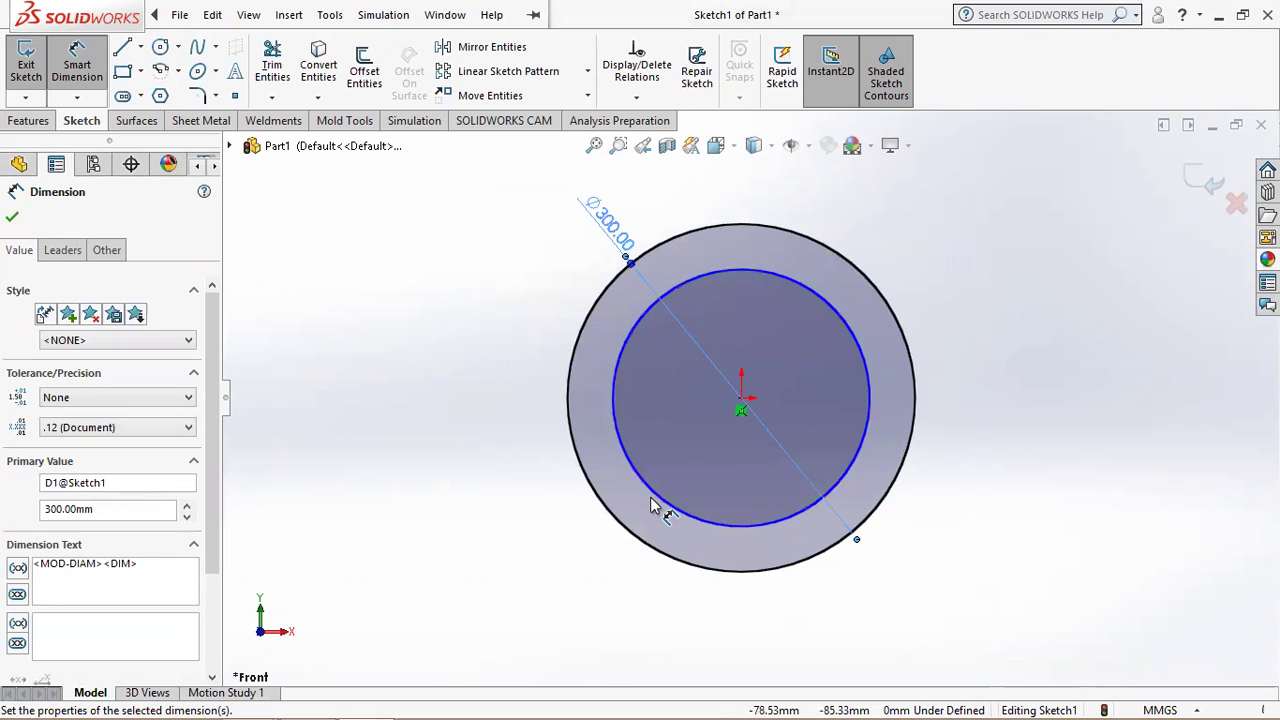
click(650, 505)
click(515, 490)
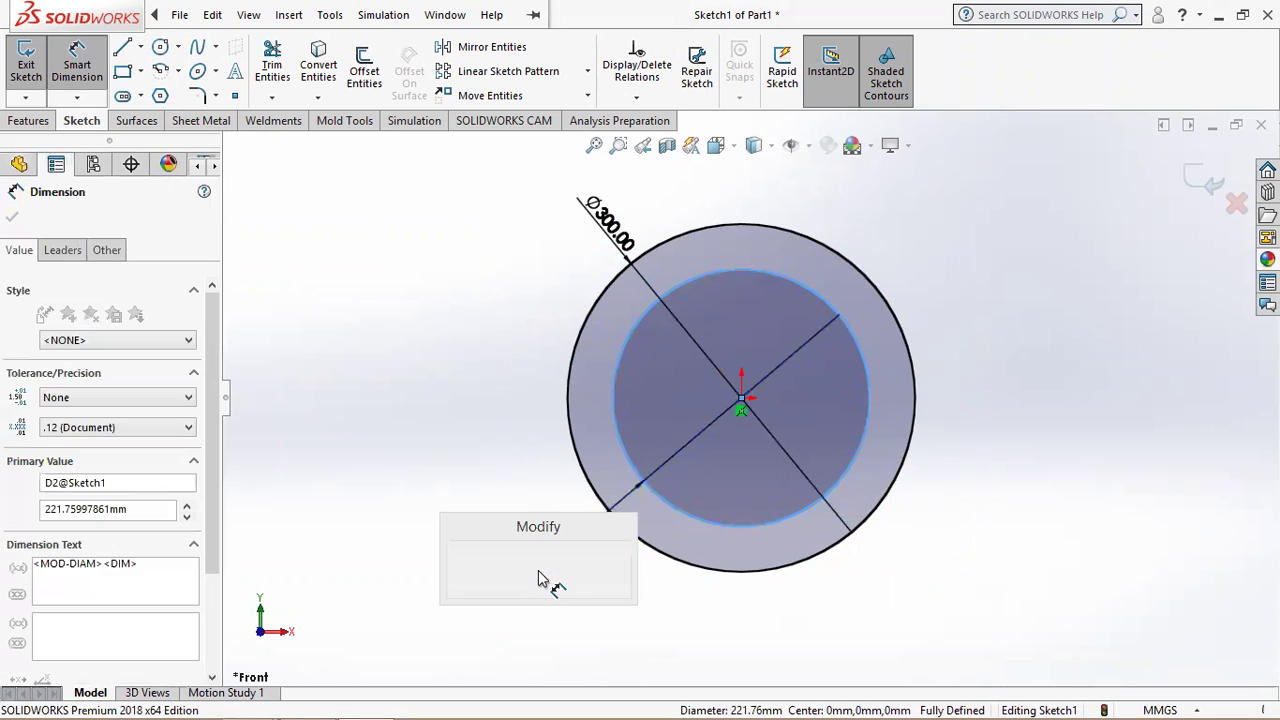
text(200)
key(Return)
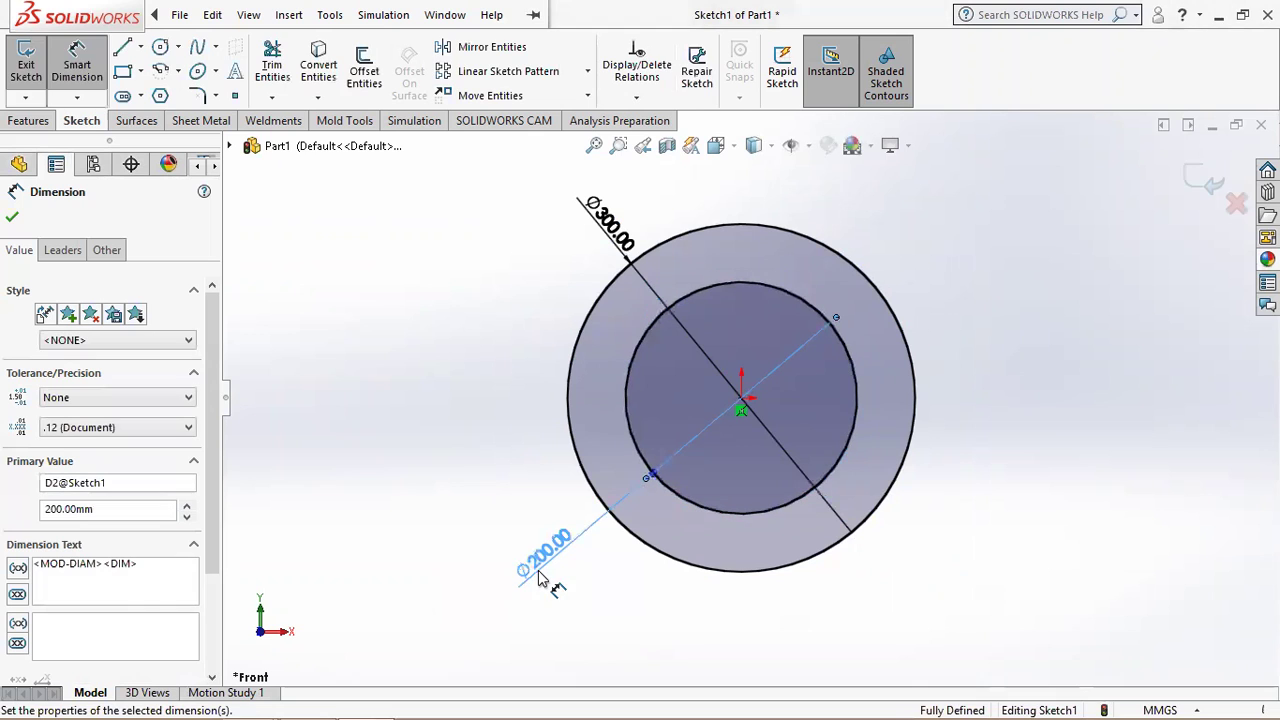
Draw a vertical and a horizontal line from the circles' centre past the outer circle.
click(12, 217)
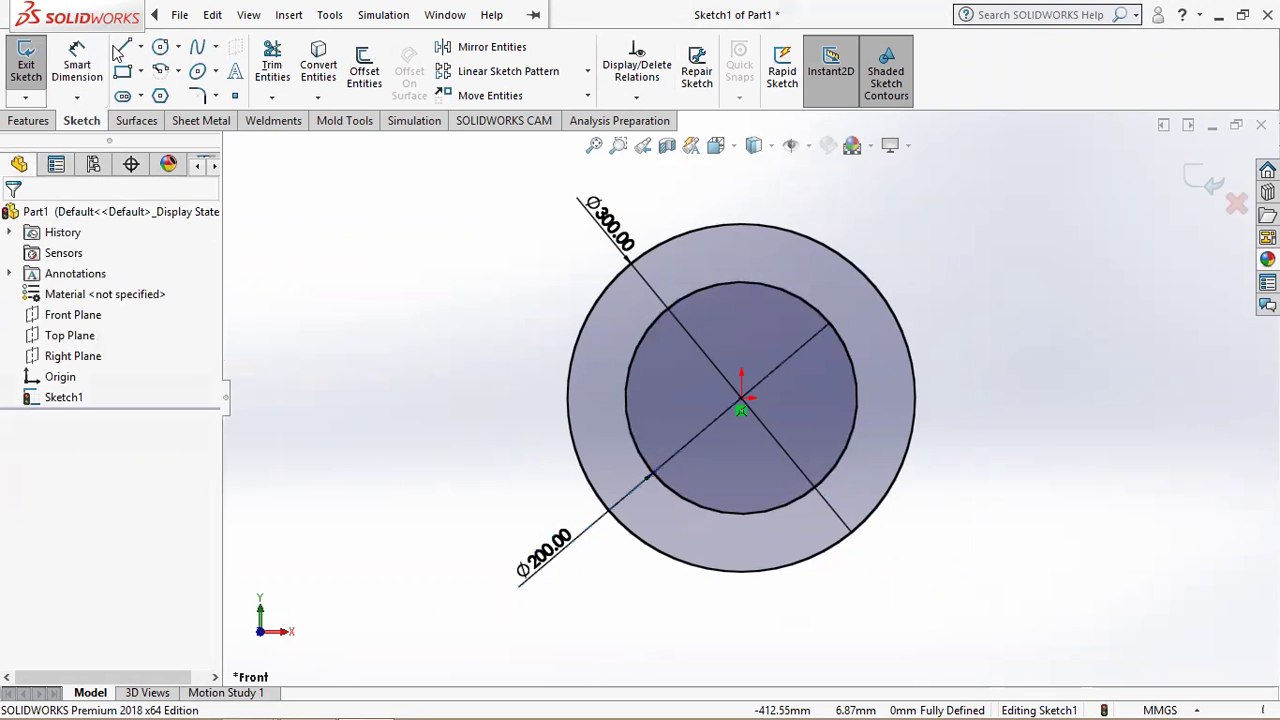
click(124, 50)
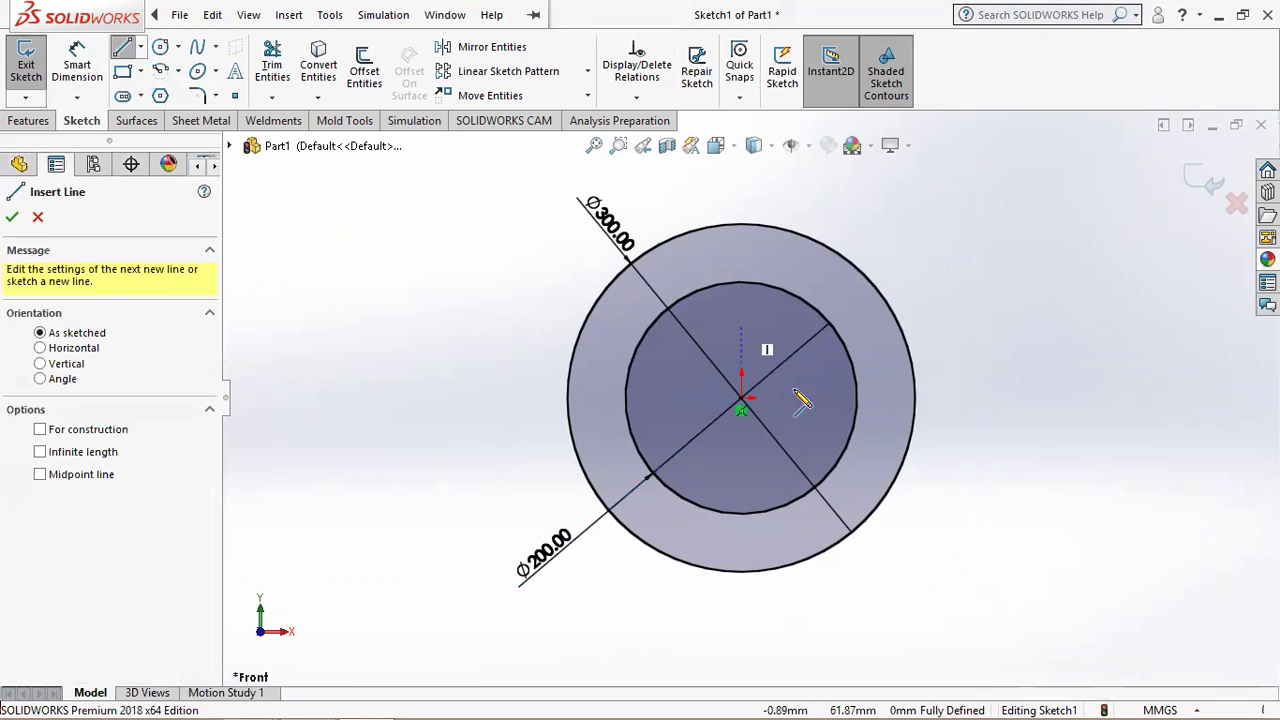
click(741, 397)
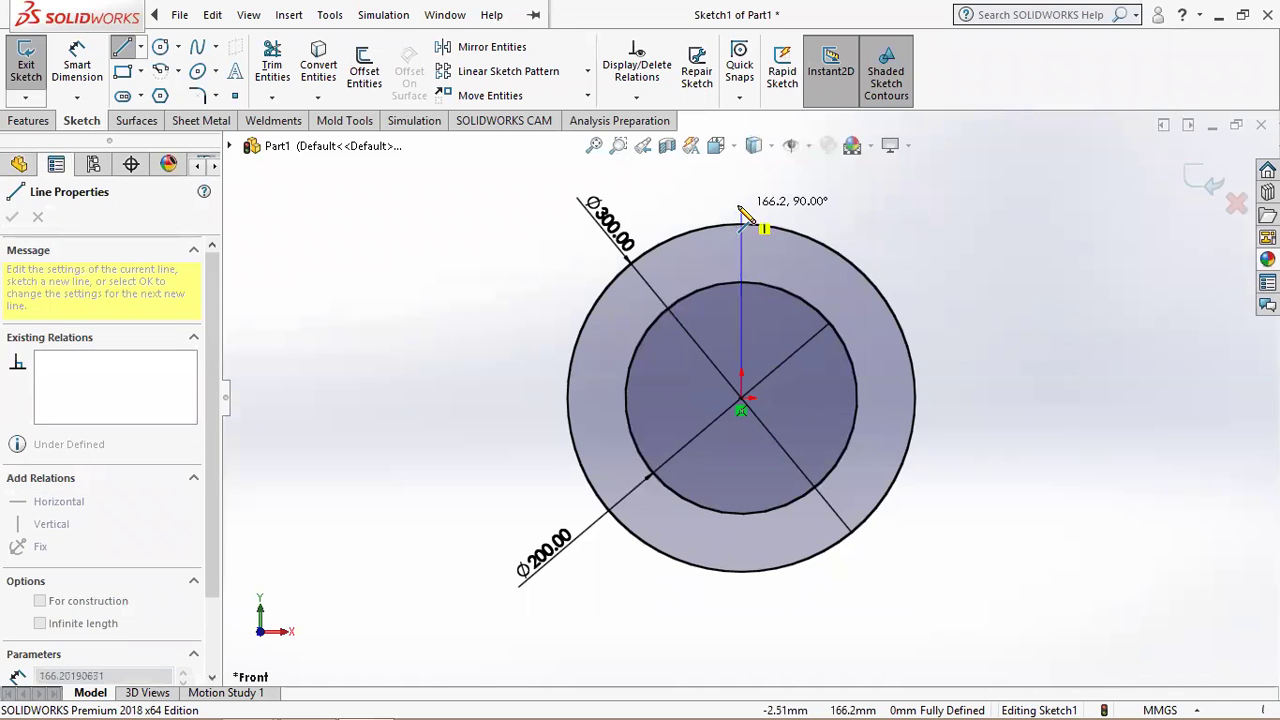
click(741, 205)
right_click(900, 372)
click(905, 378)
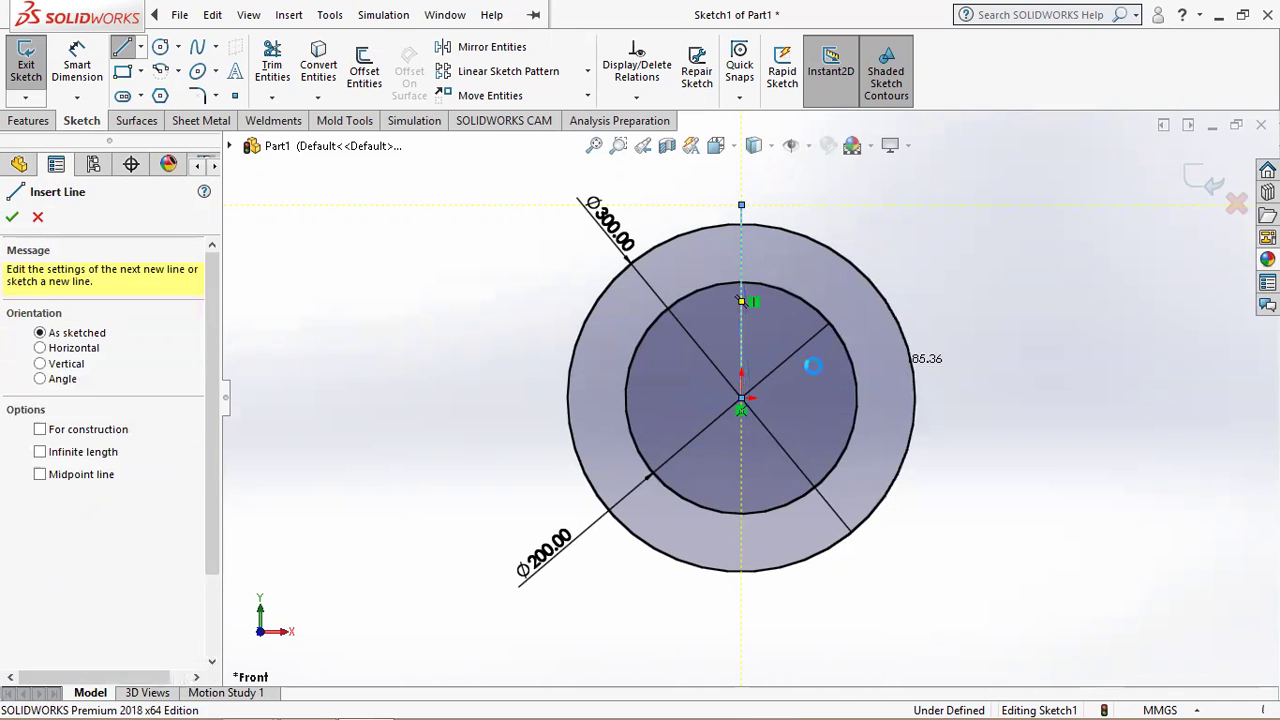
click(124, 50)
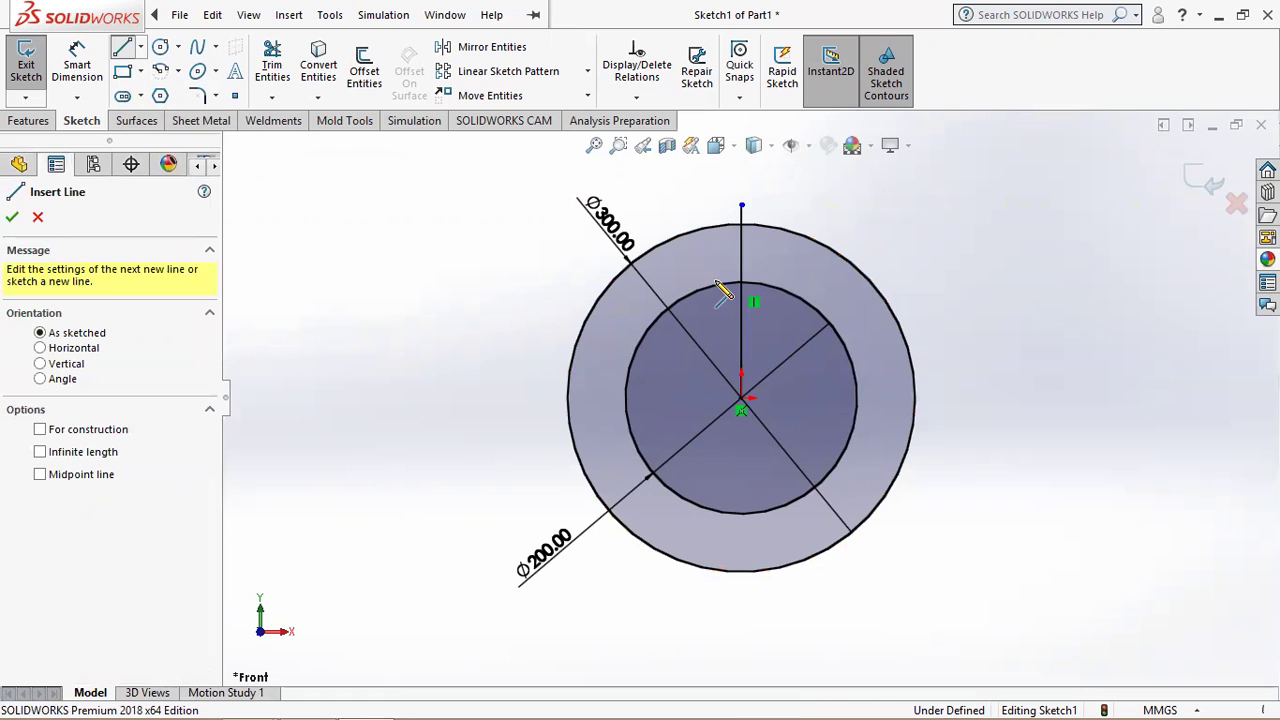
click(741, 398)
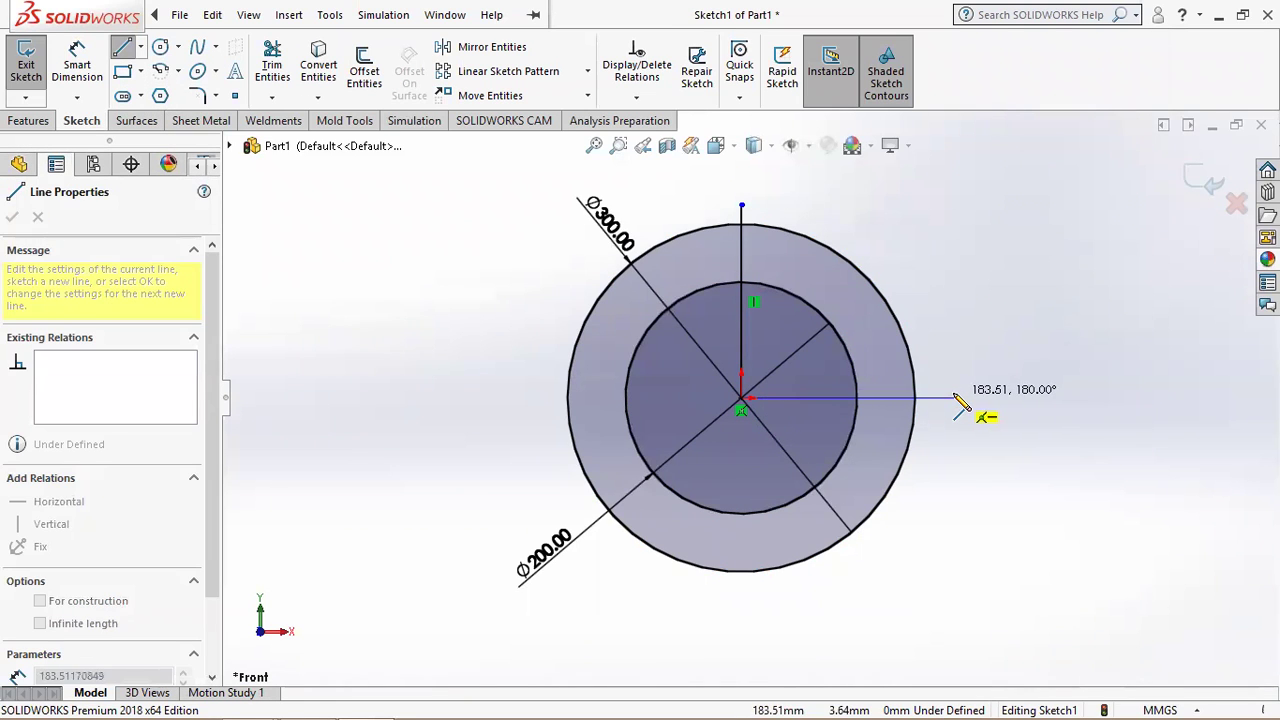
click(958, 400)
right_click(962, 401)
click(975, 410)
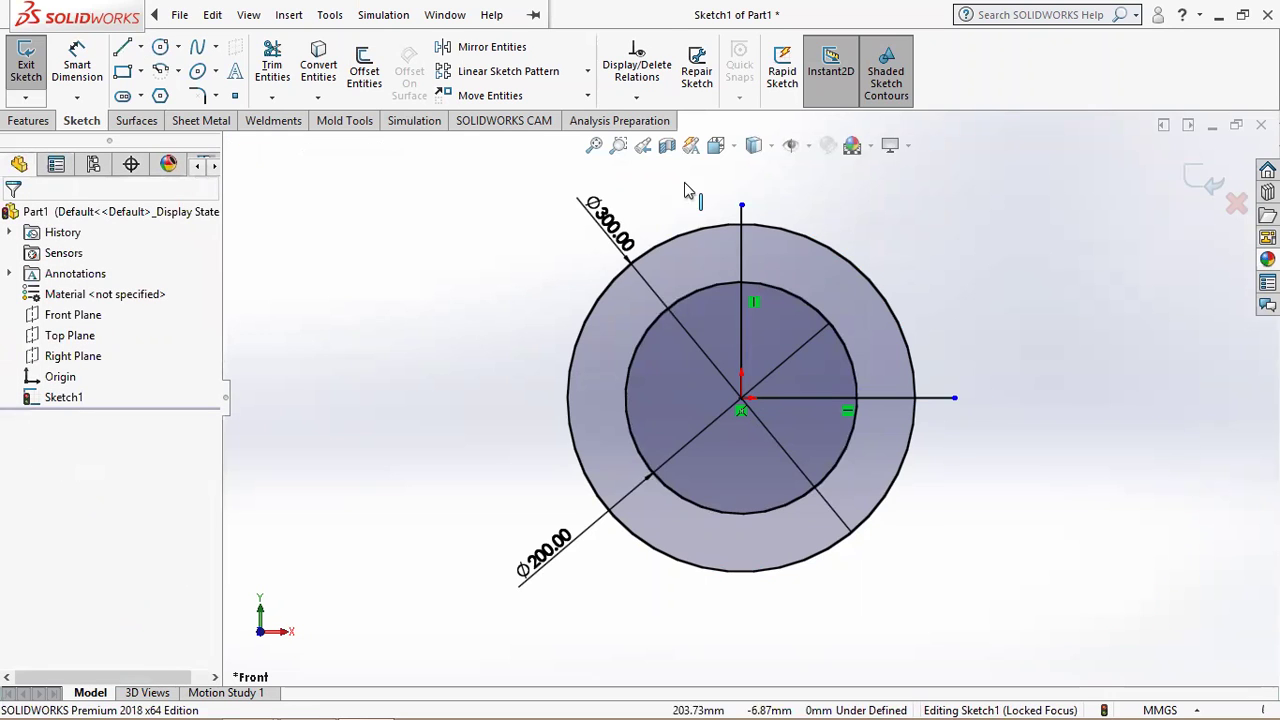
Trim away the excess circle arcs and line ends, leaving only the upper-right quarter ring.
click(594, 145)
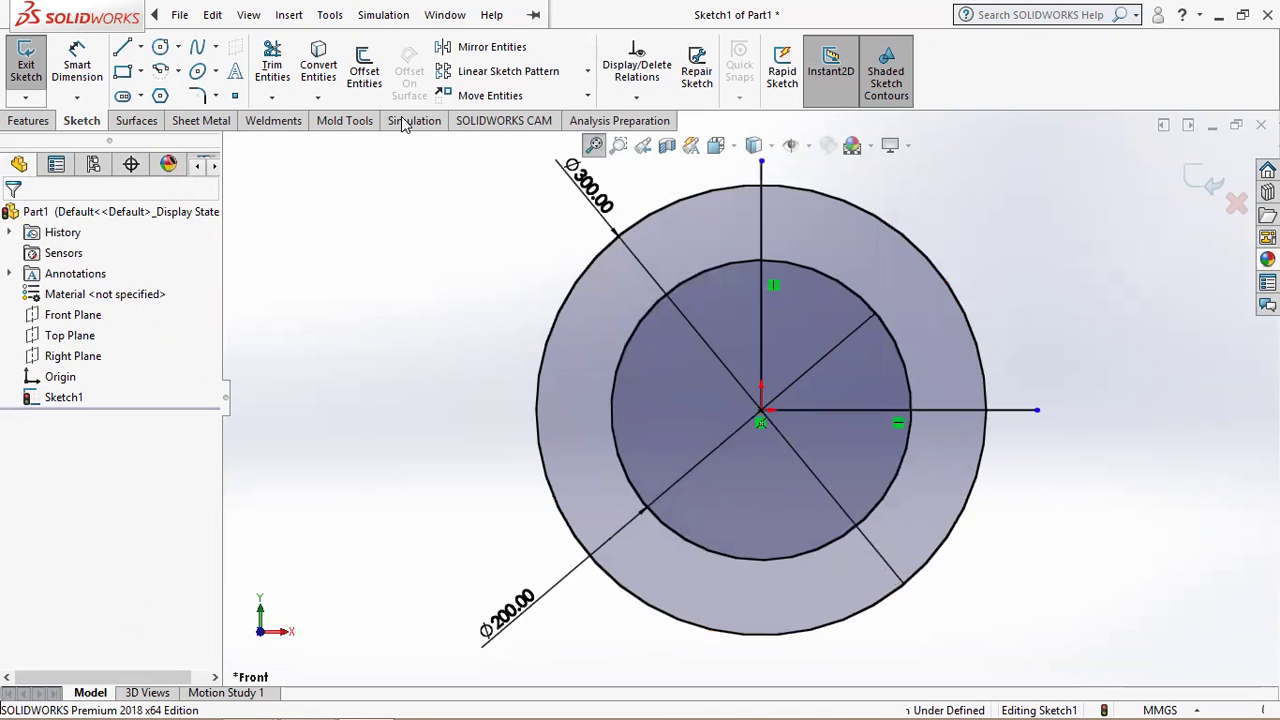
click(272, 65)
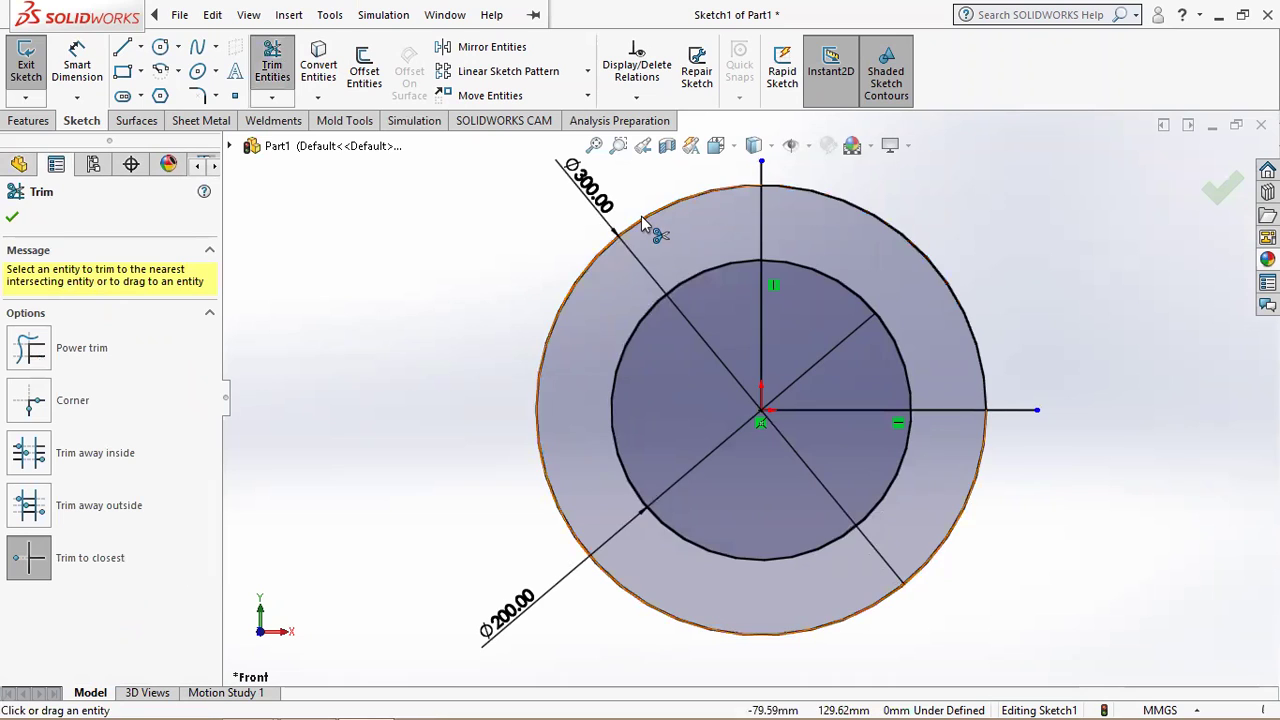
click(656, 236)
click(705, 280)
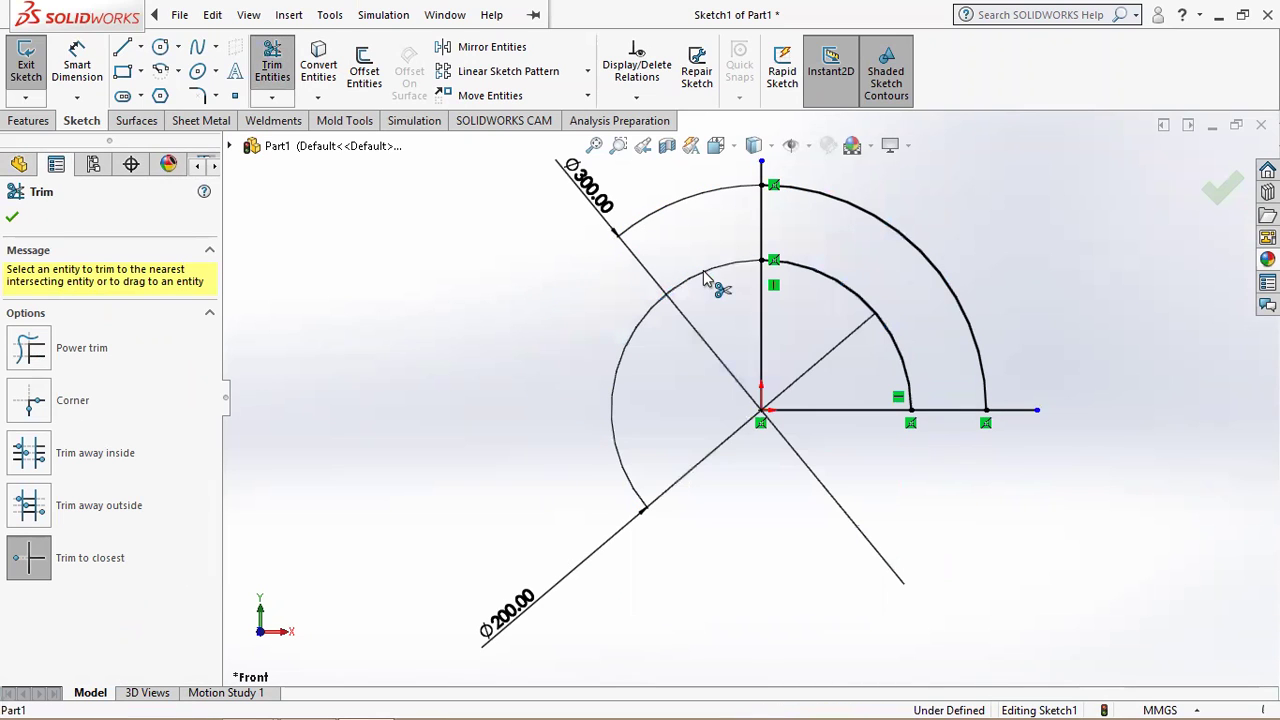
click(860, 412)
click(766, 357)
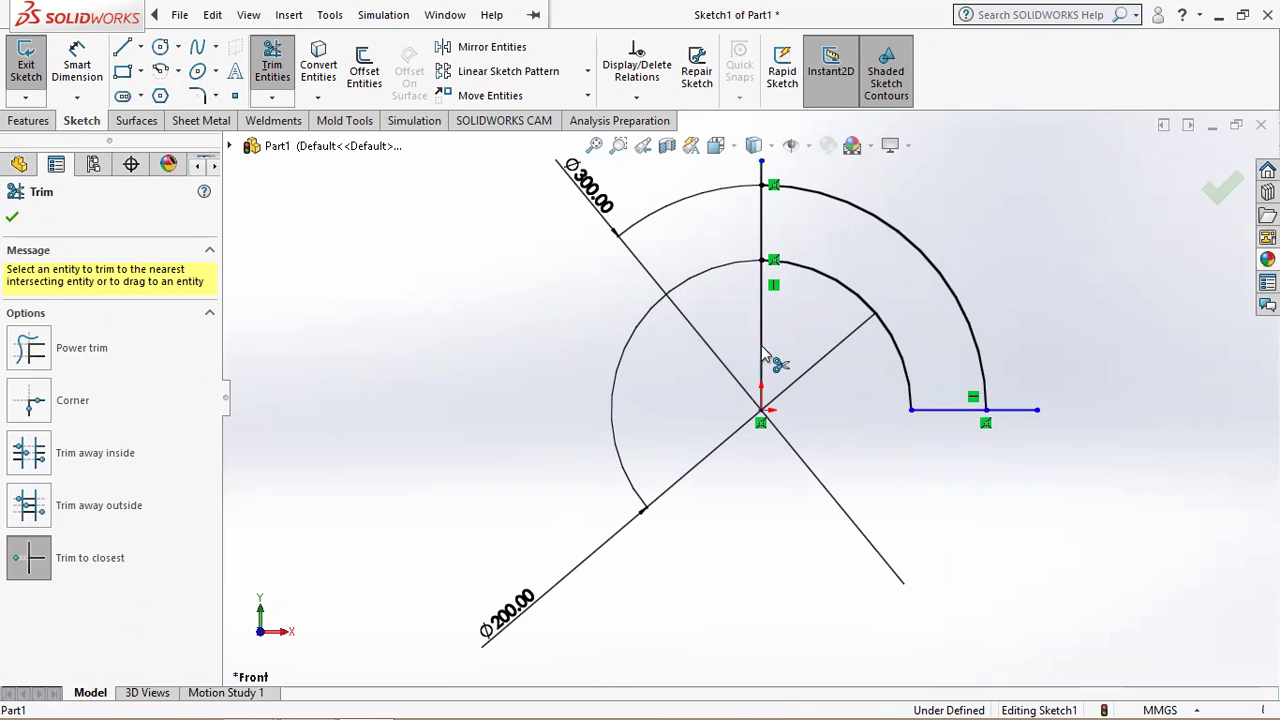
click(1031, 414)
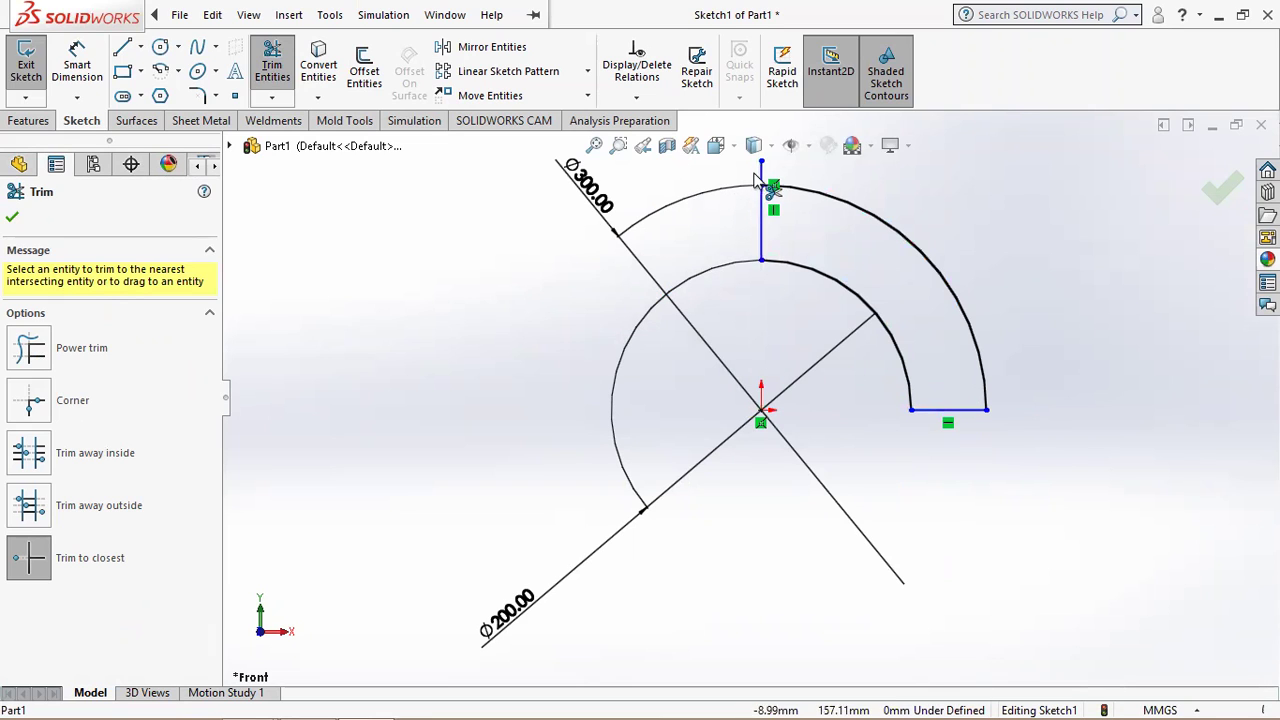
click(762, 175)
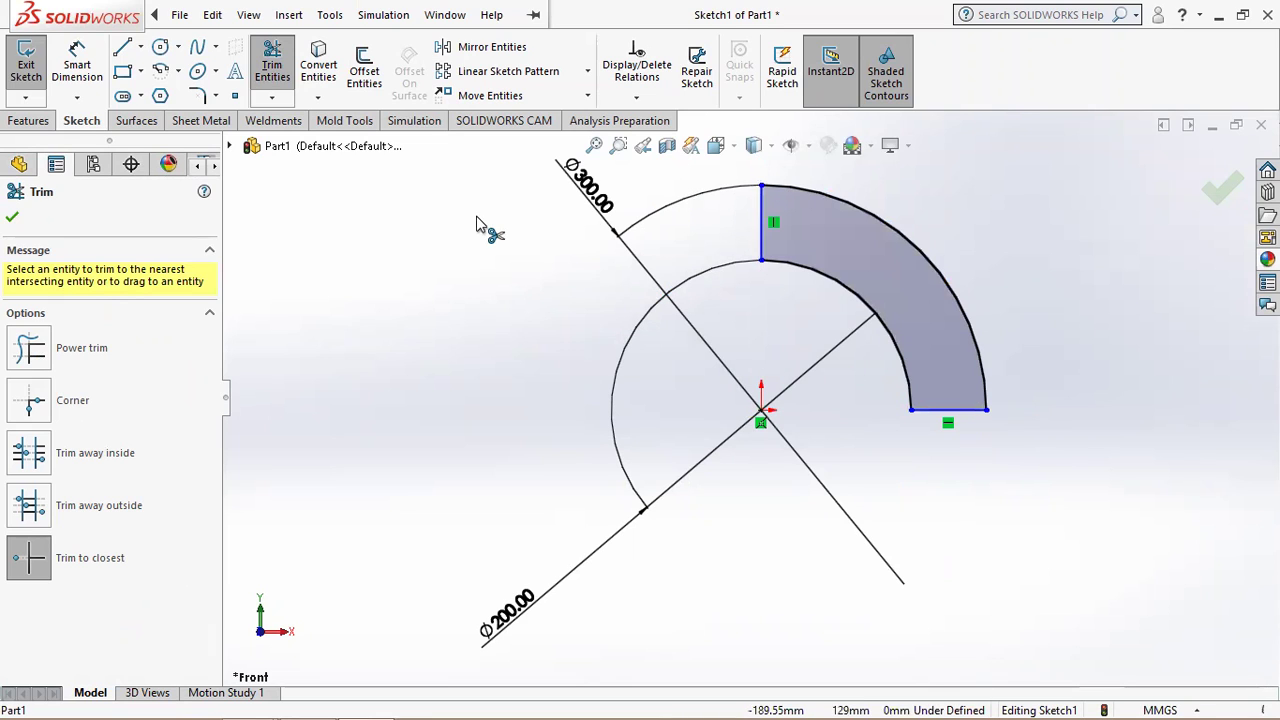
click(13, 220)
Extrude the quarter-ring profile 1000 mm into a solid and begin a reference axis.
click(29, 120)
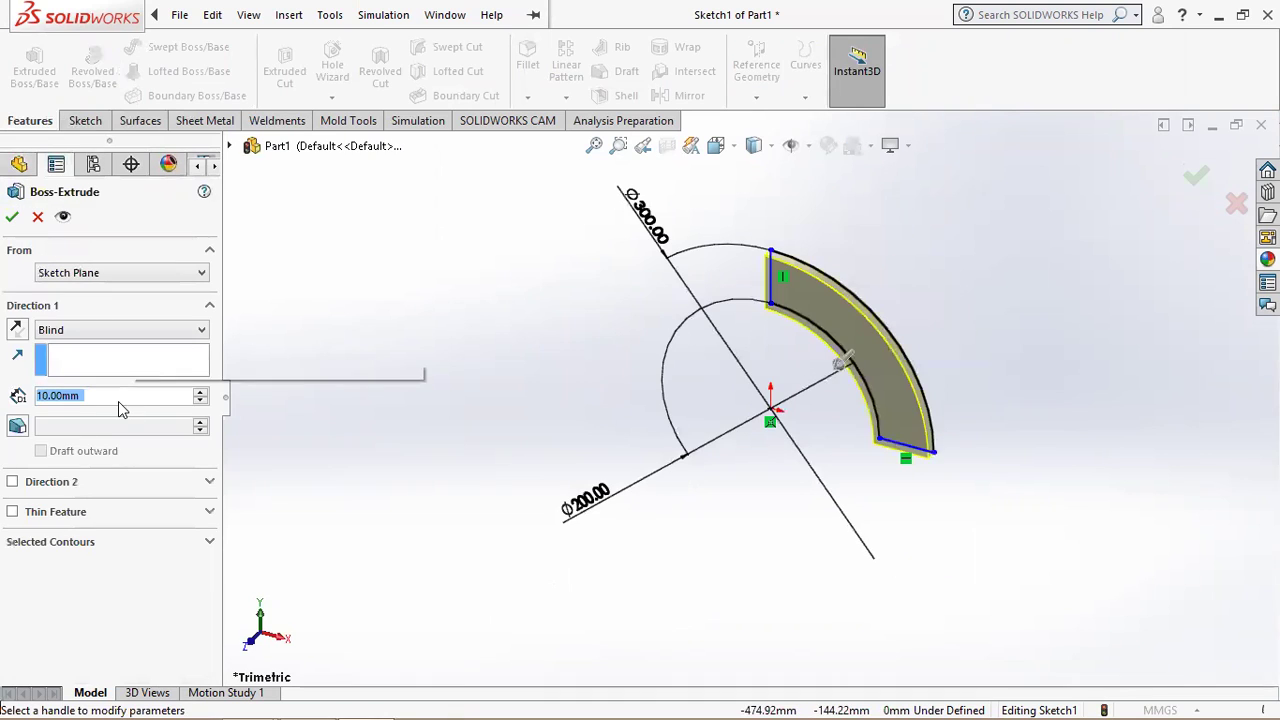
text(1000)
key(Return)
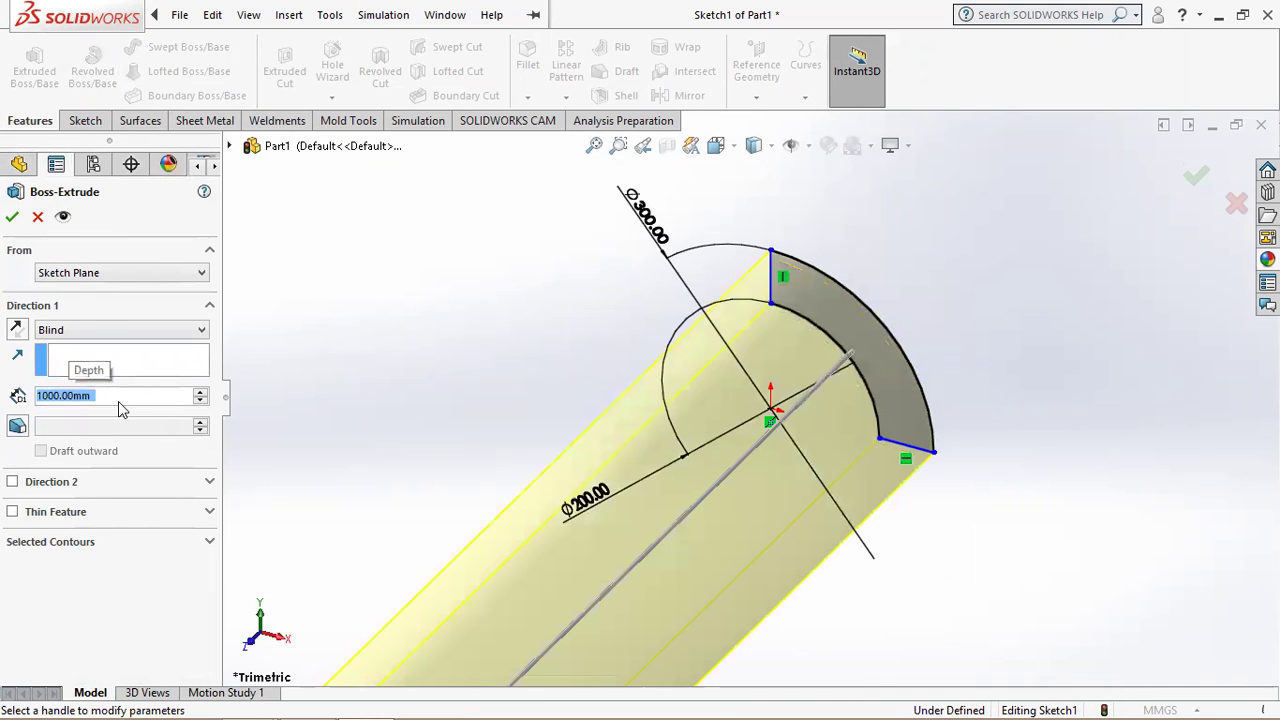
click(13, 219)
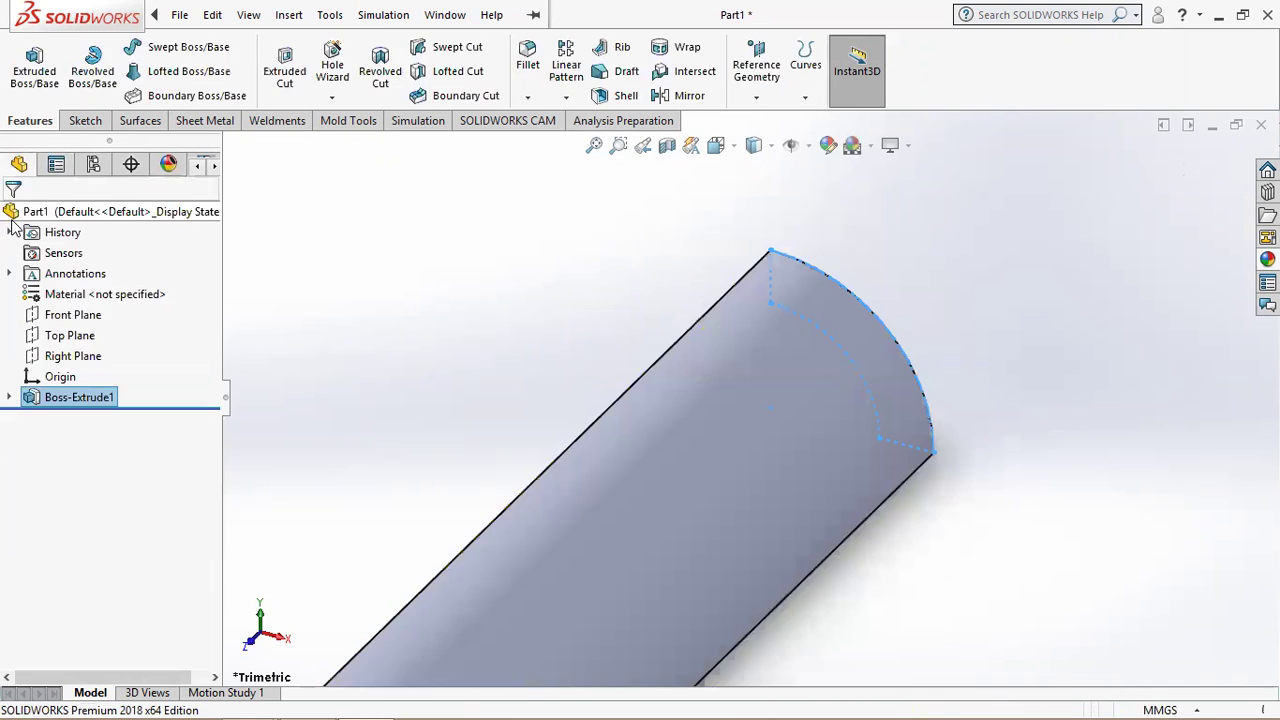
click(594, 147)
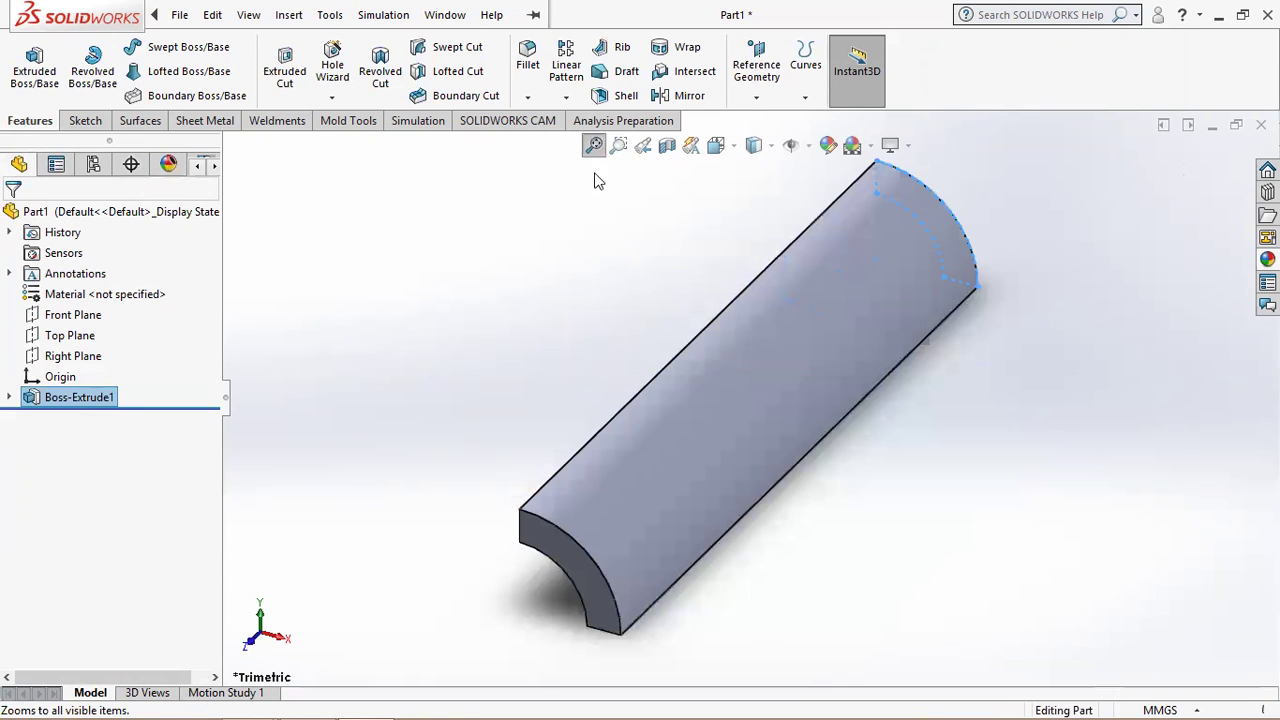
click(756, 95)
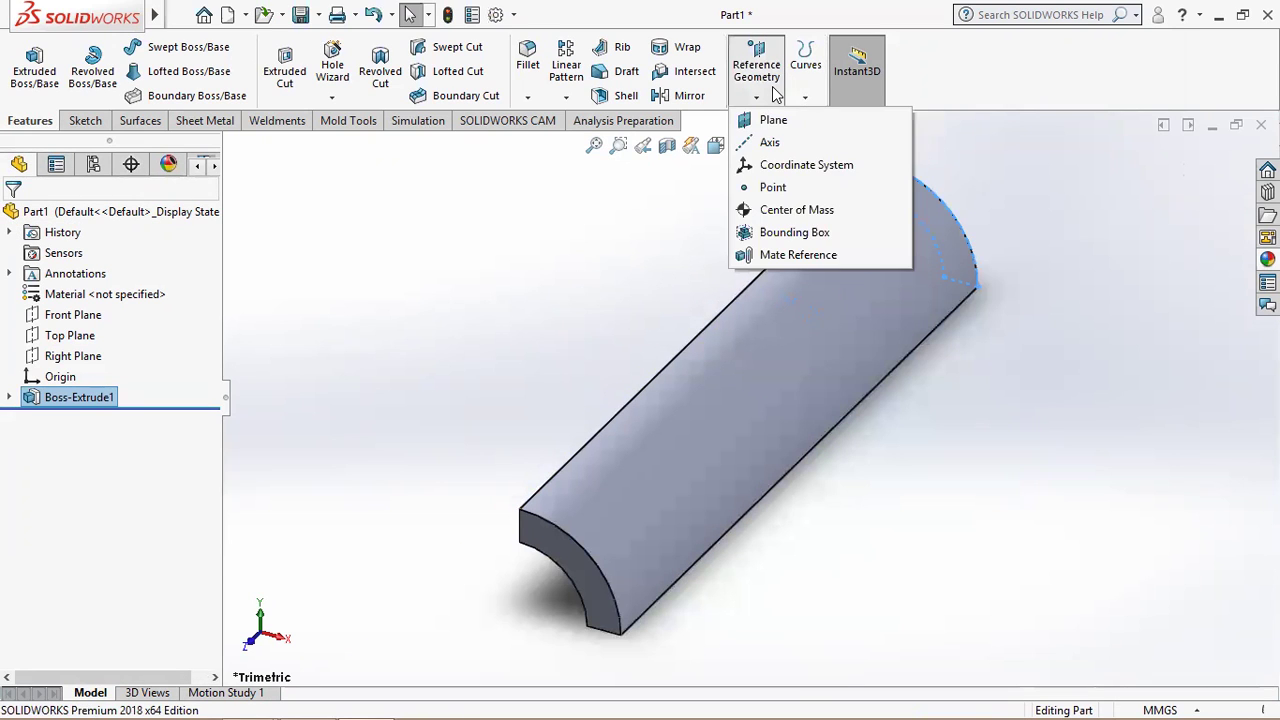
click(768, 143)
Define Axis1 through the quarter-cylinder's curved face.
click(769, 366)
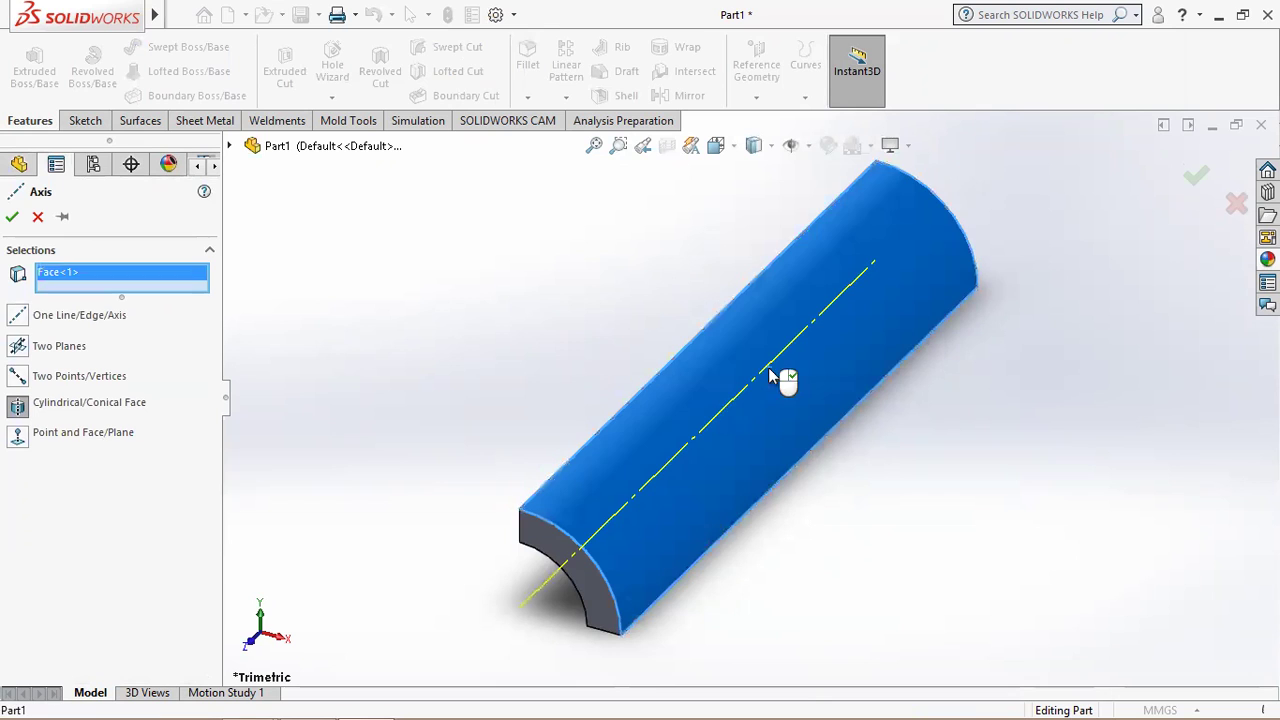
click(11, 218)
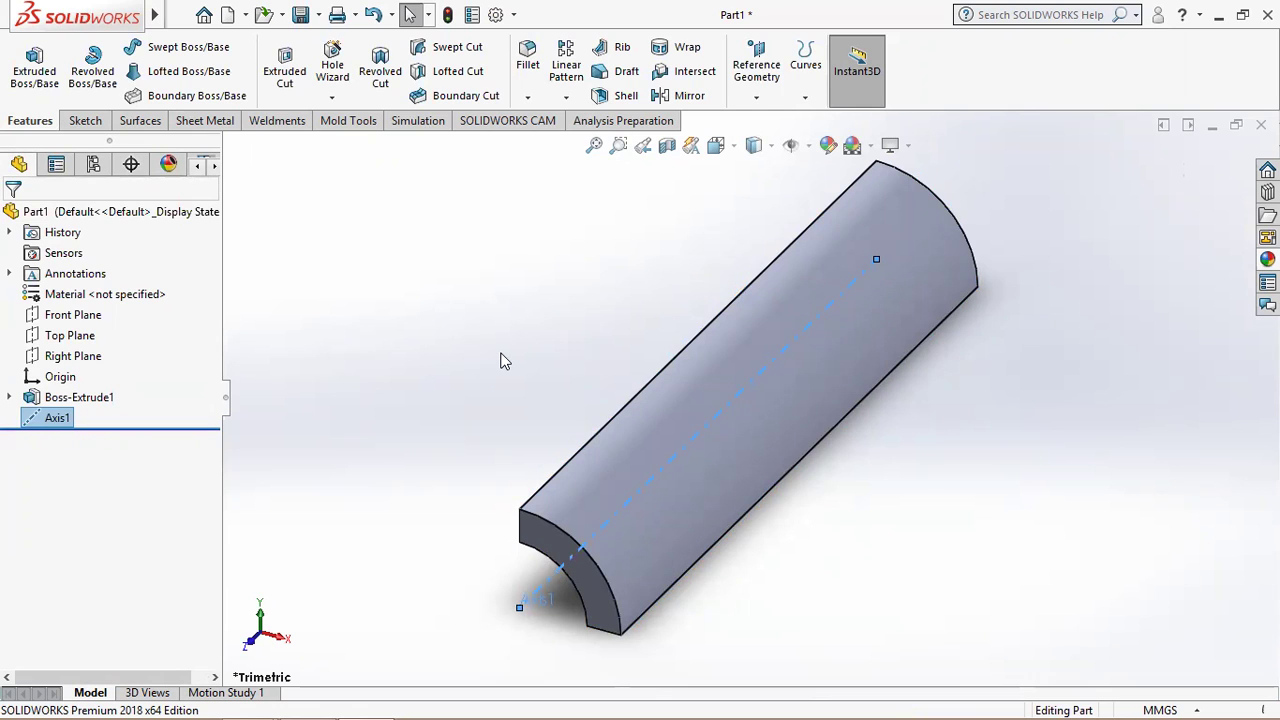
Create a new Static study with 2D simplification enabled.
click(413, 124)
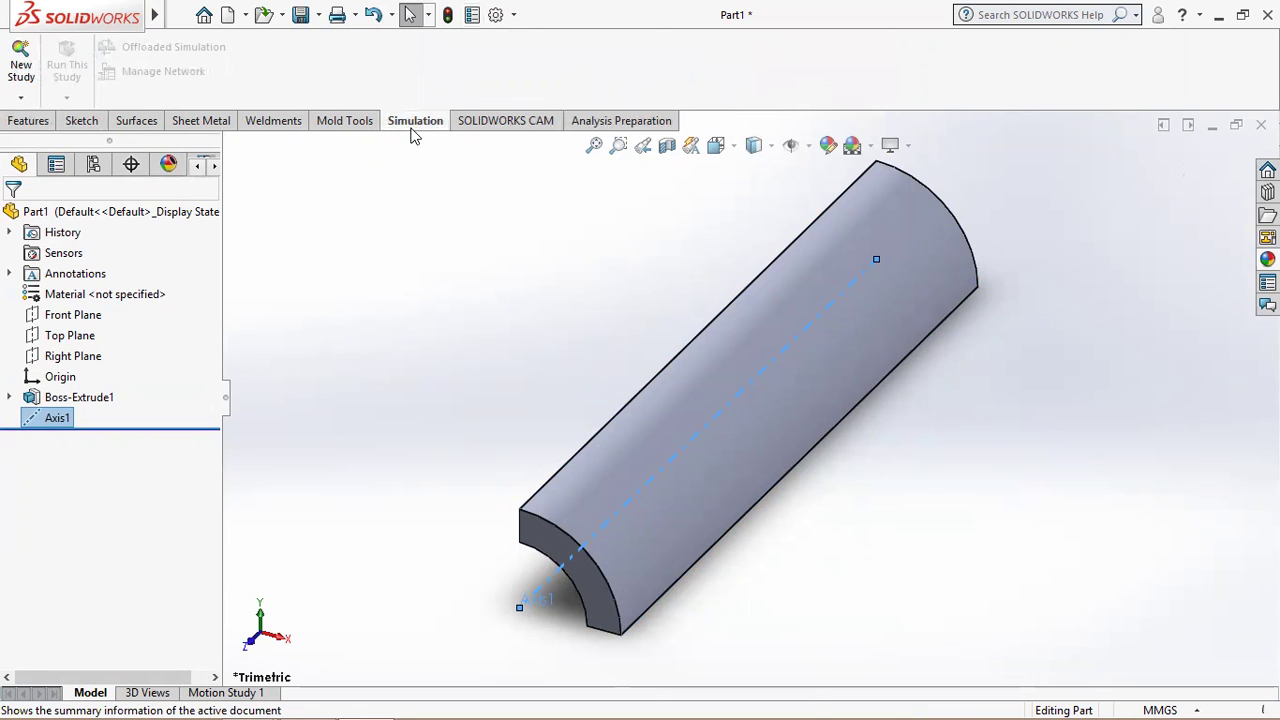
click(15, 63)
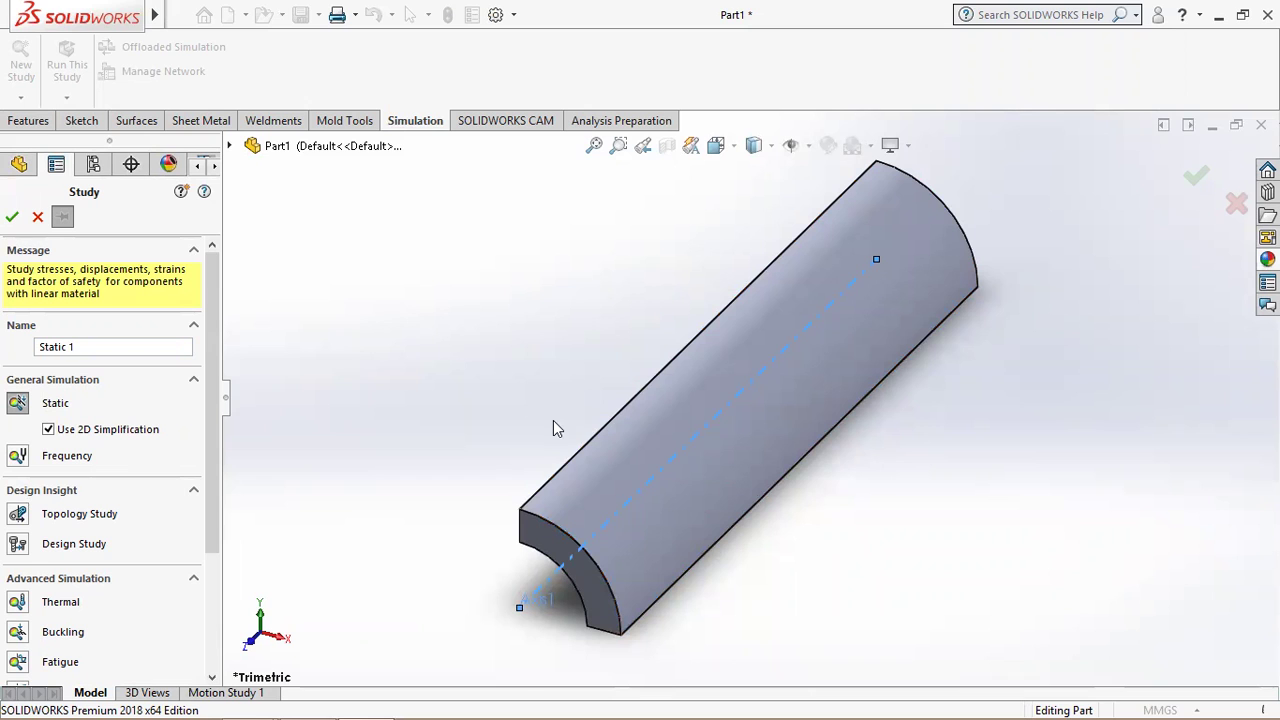
click(13, 218)
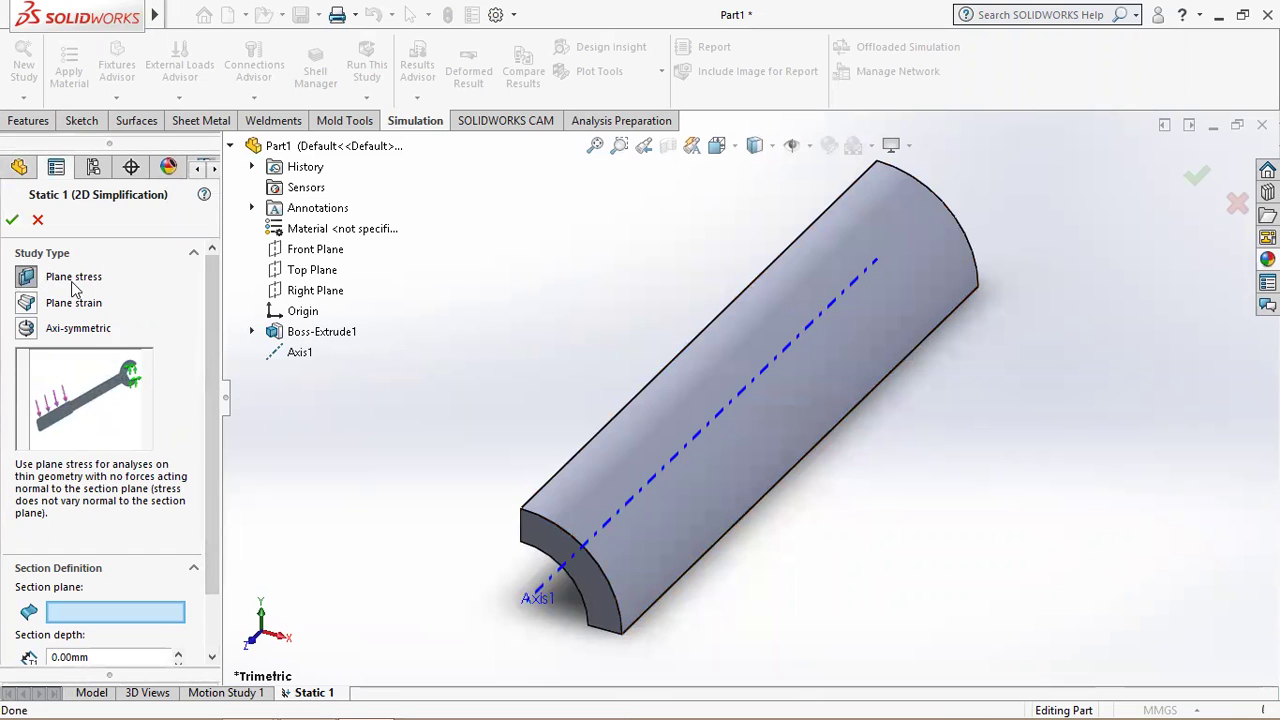
Choose plane strain, use the end face as section plane, and set 1000 mm depth.
click(26, 303)
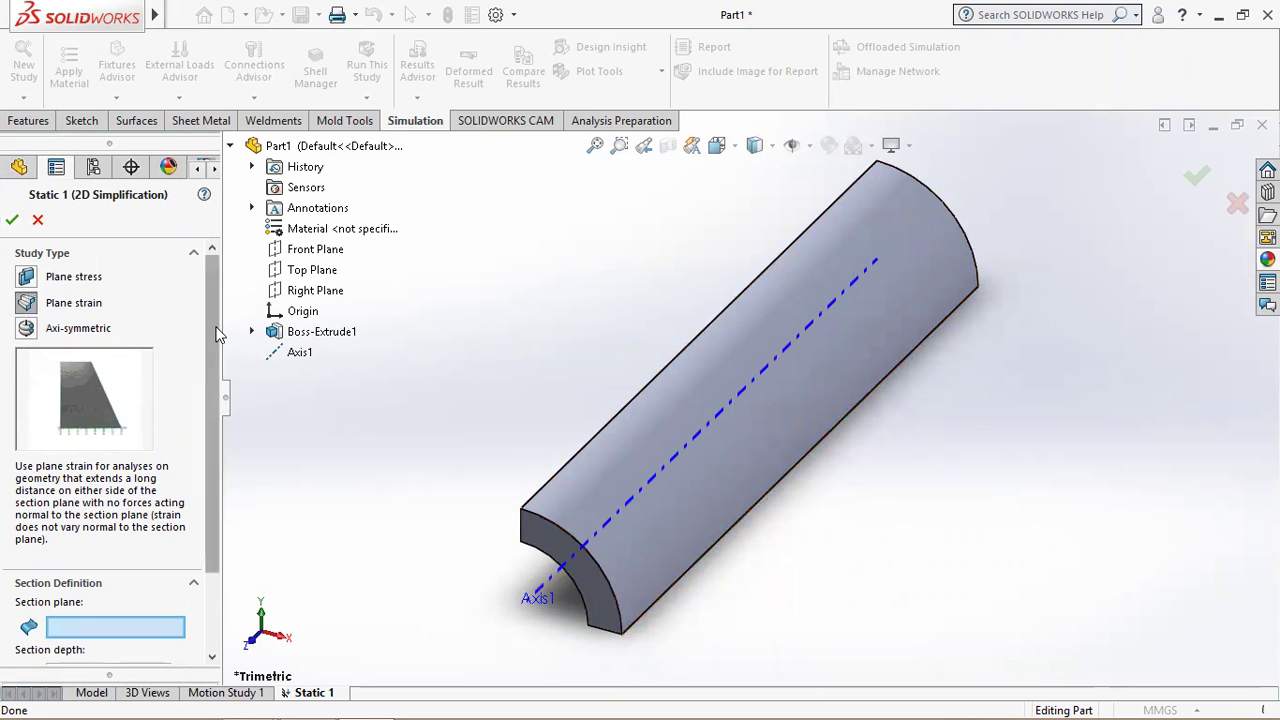
scroll(209, 325, down, 3)
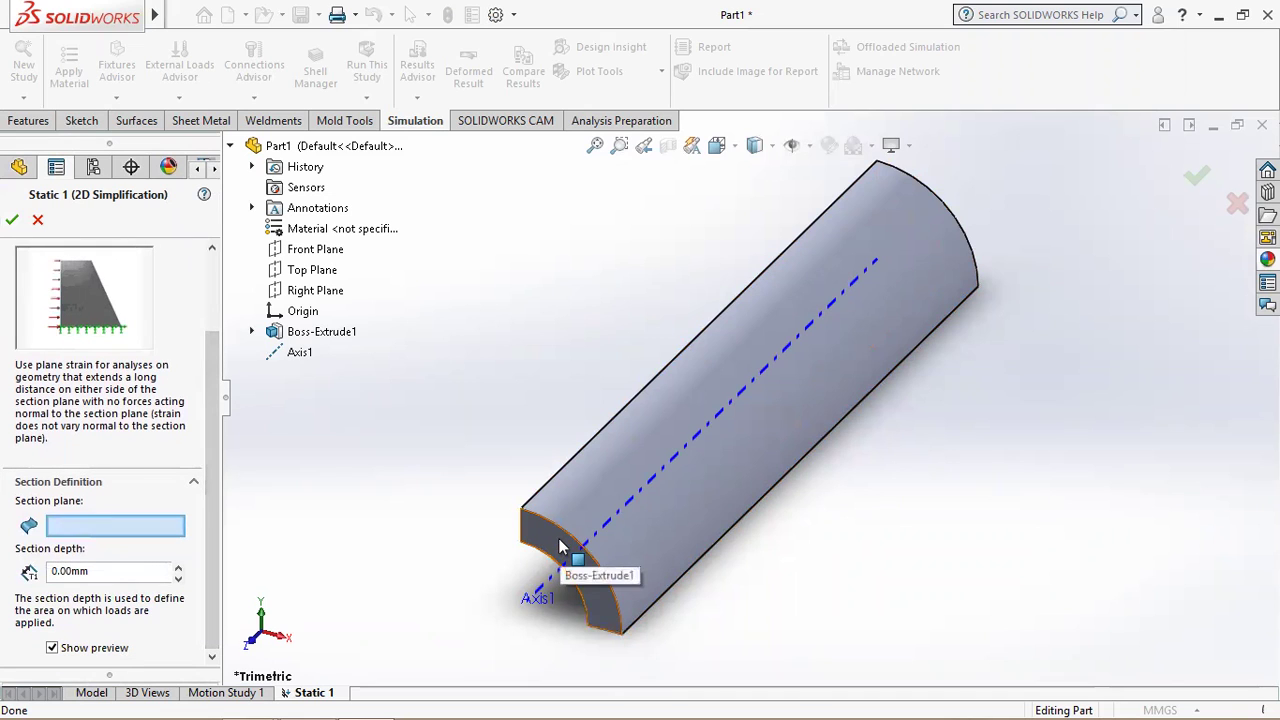
click(566, 560)
double_click(144, 570)
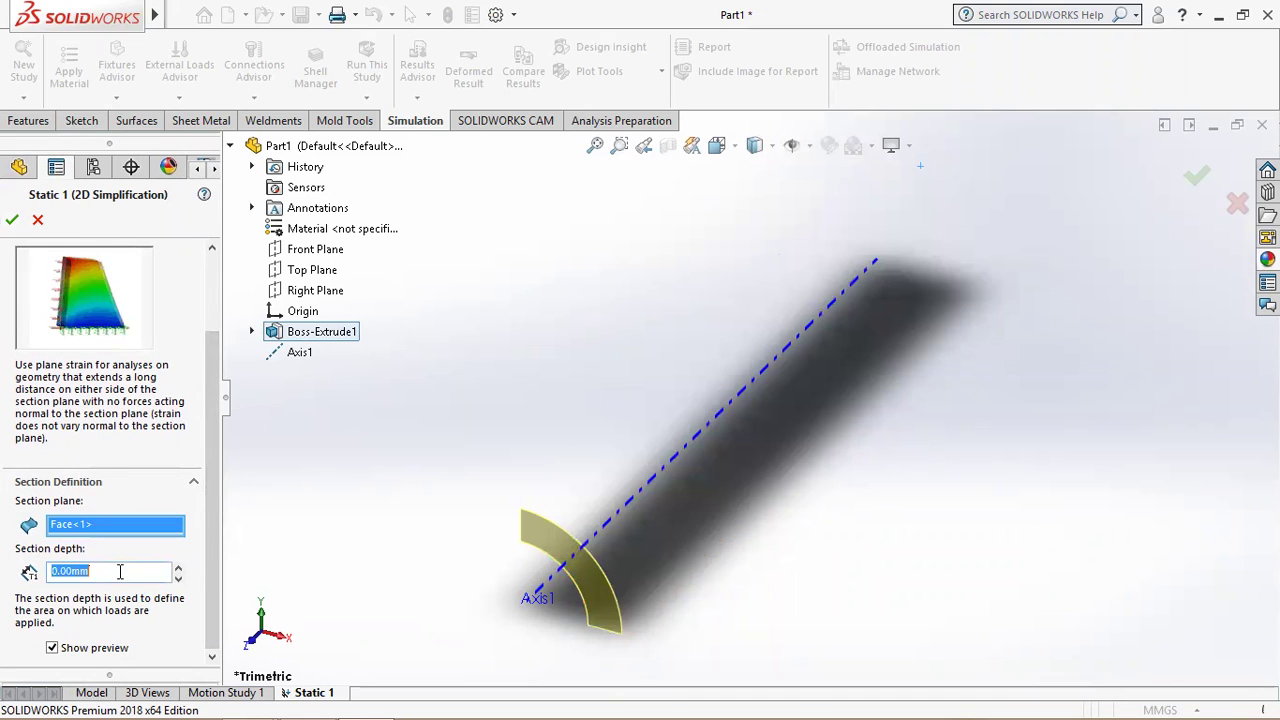
text(1000)
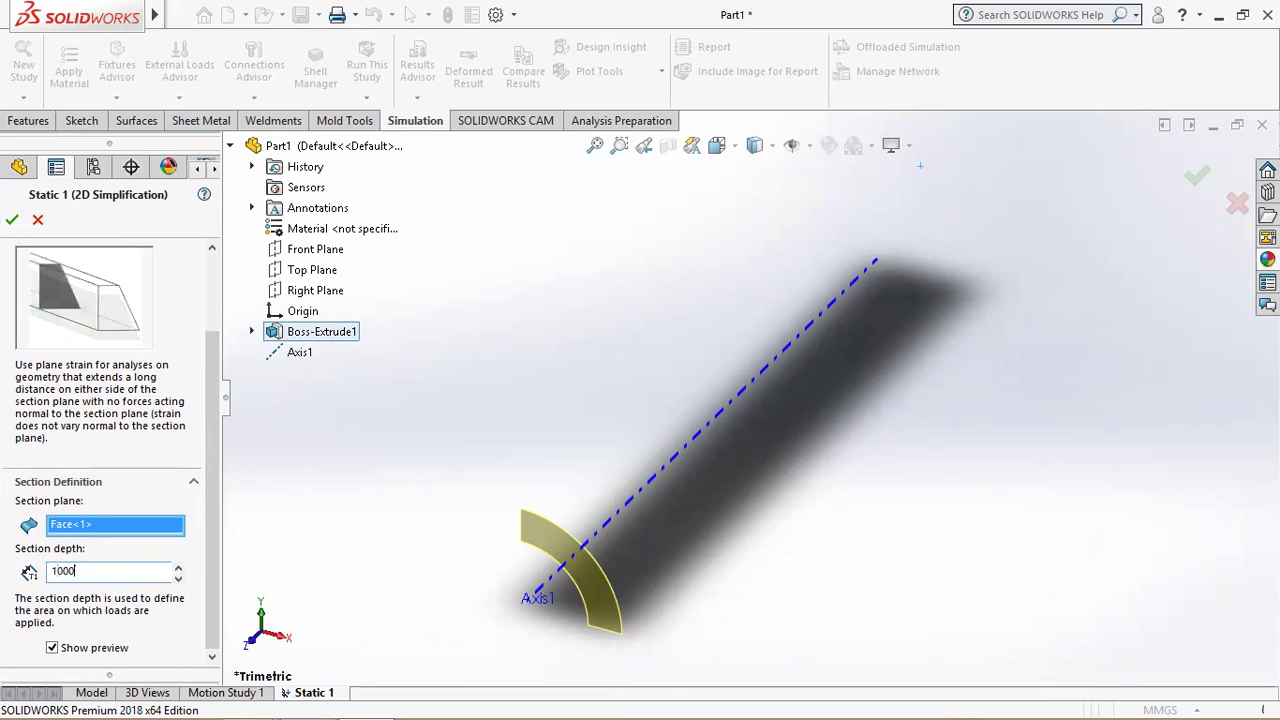
click(12, 221)
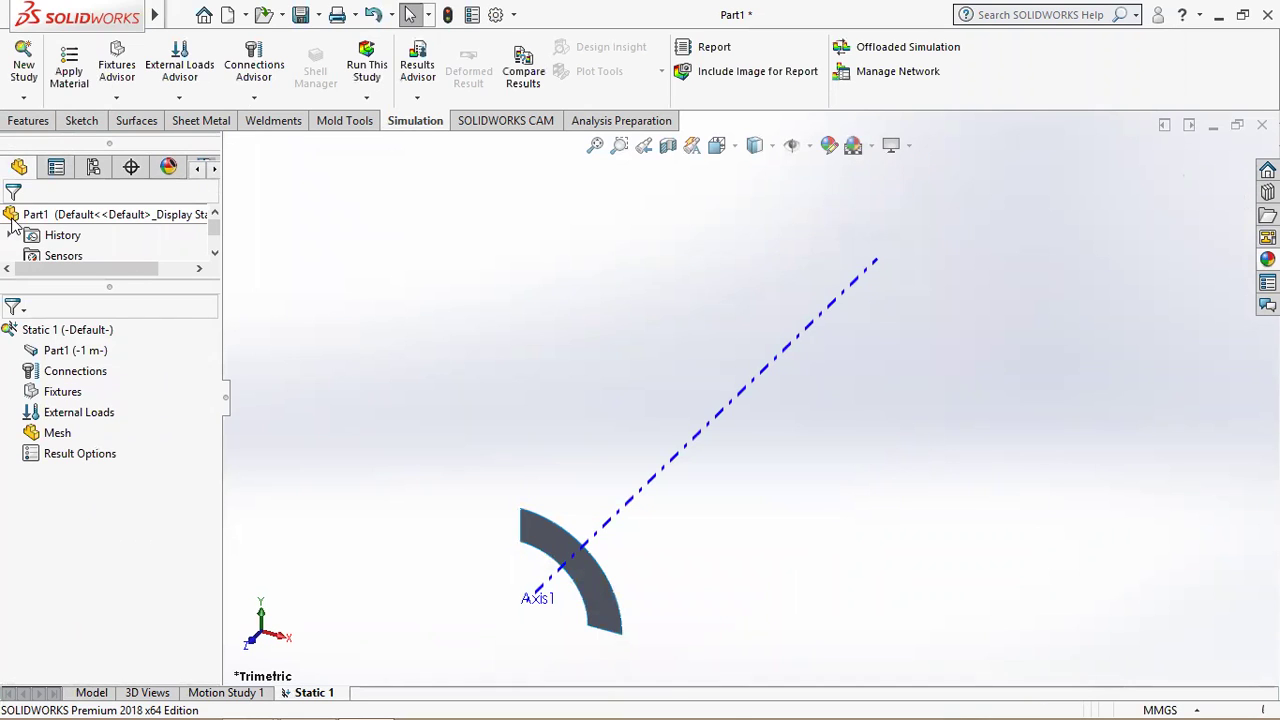
View the section from the front and apply a symmetry fixture to both straight cut edges.
click(717, 146)
click(744, 224)
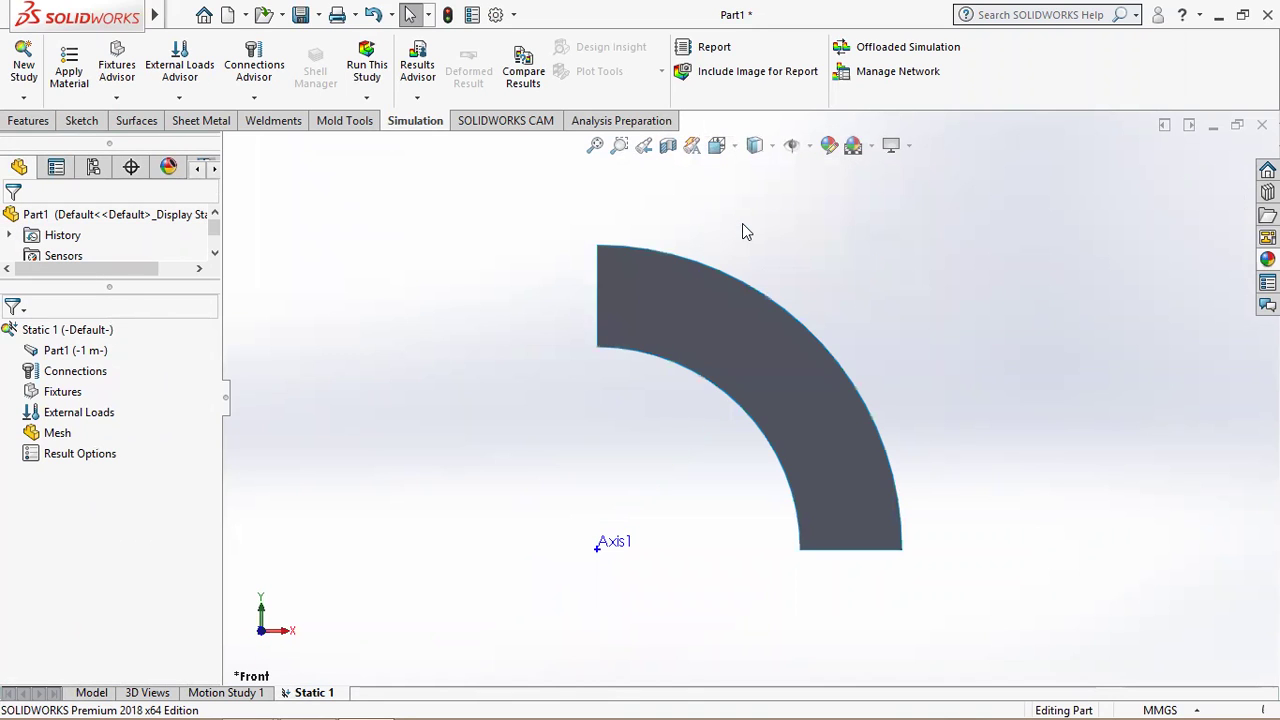
right_click(58, 395)
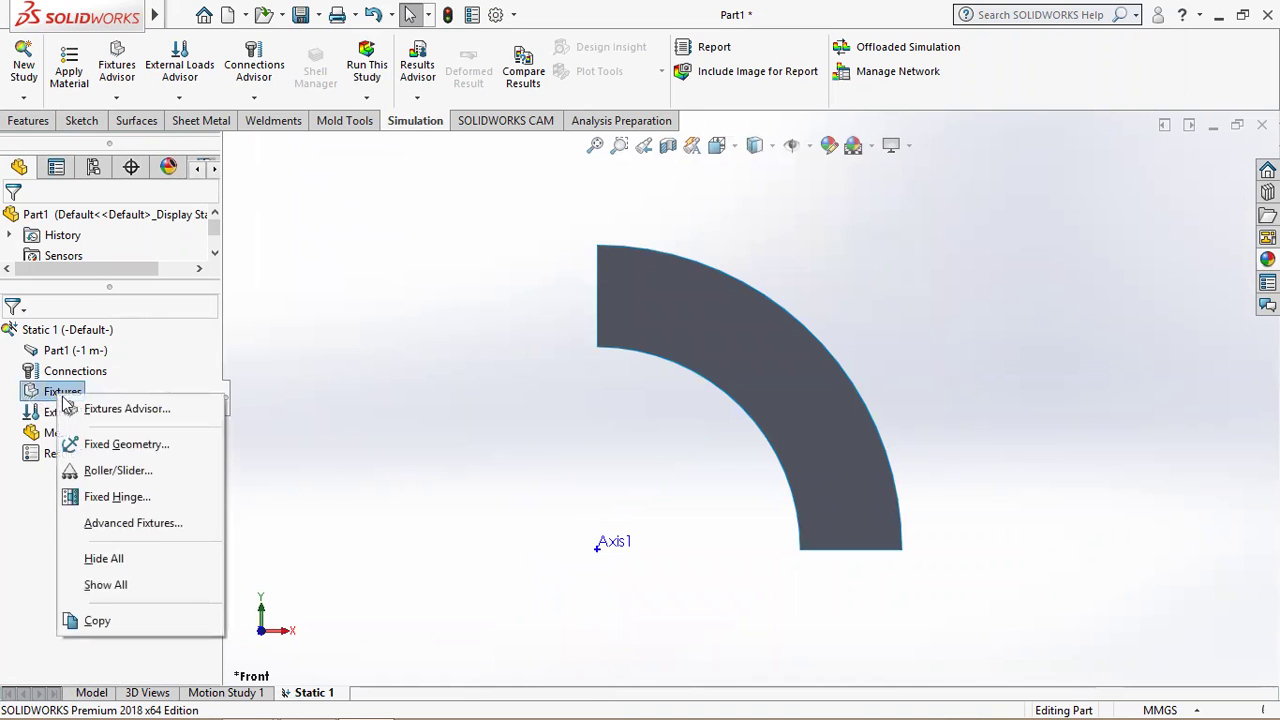
click(113, 523)
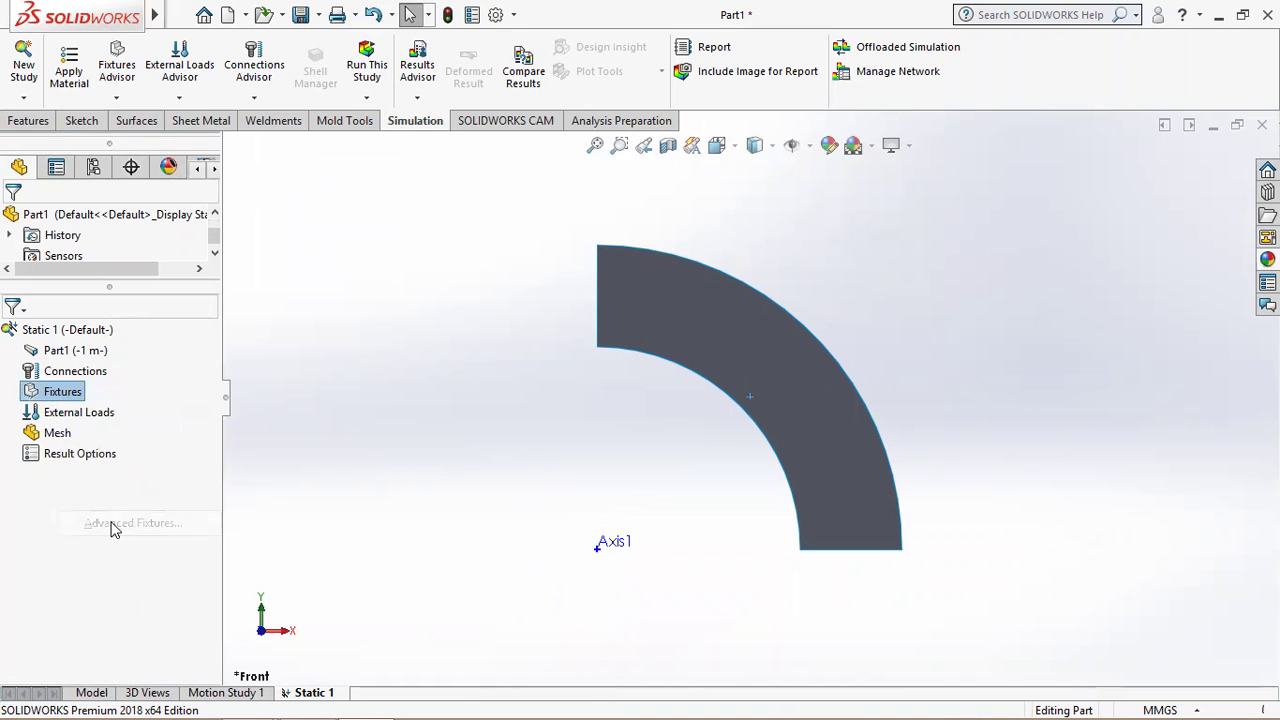
click(36, 452)
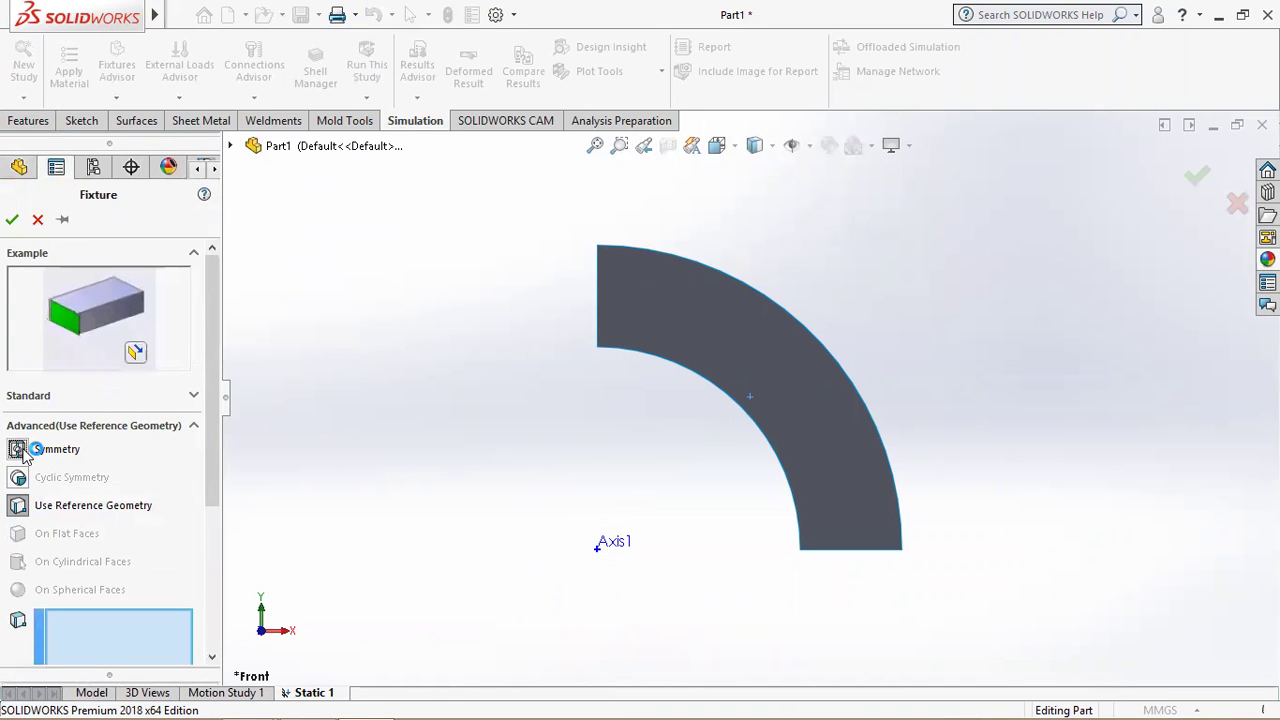
scroll(212, 450, down, 2)
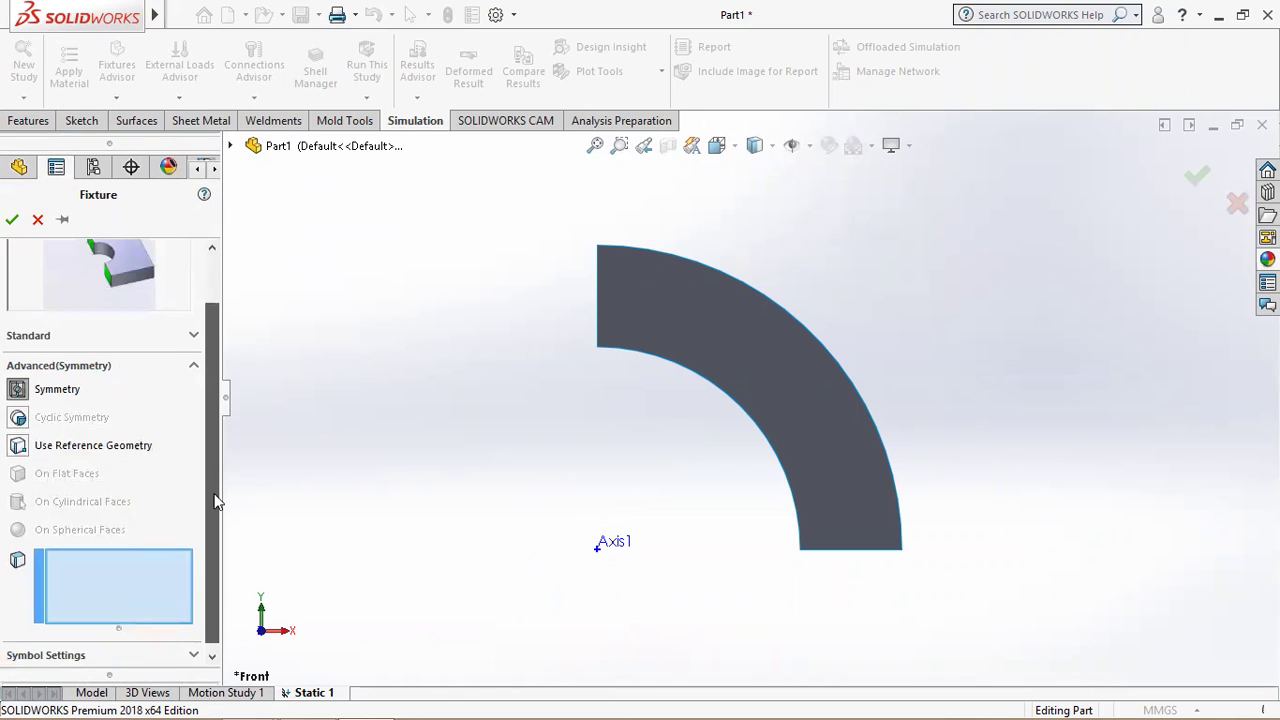
click(598, 298)
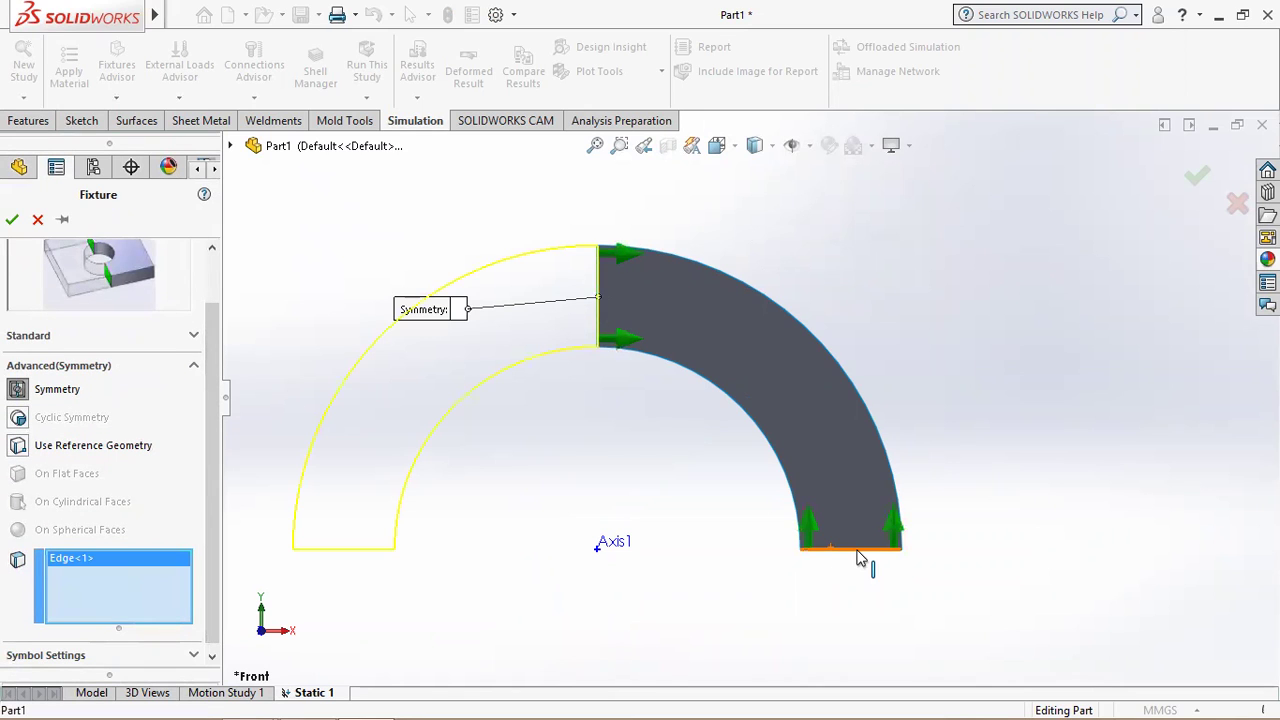
click(856, 550)
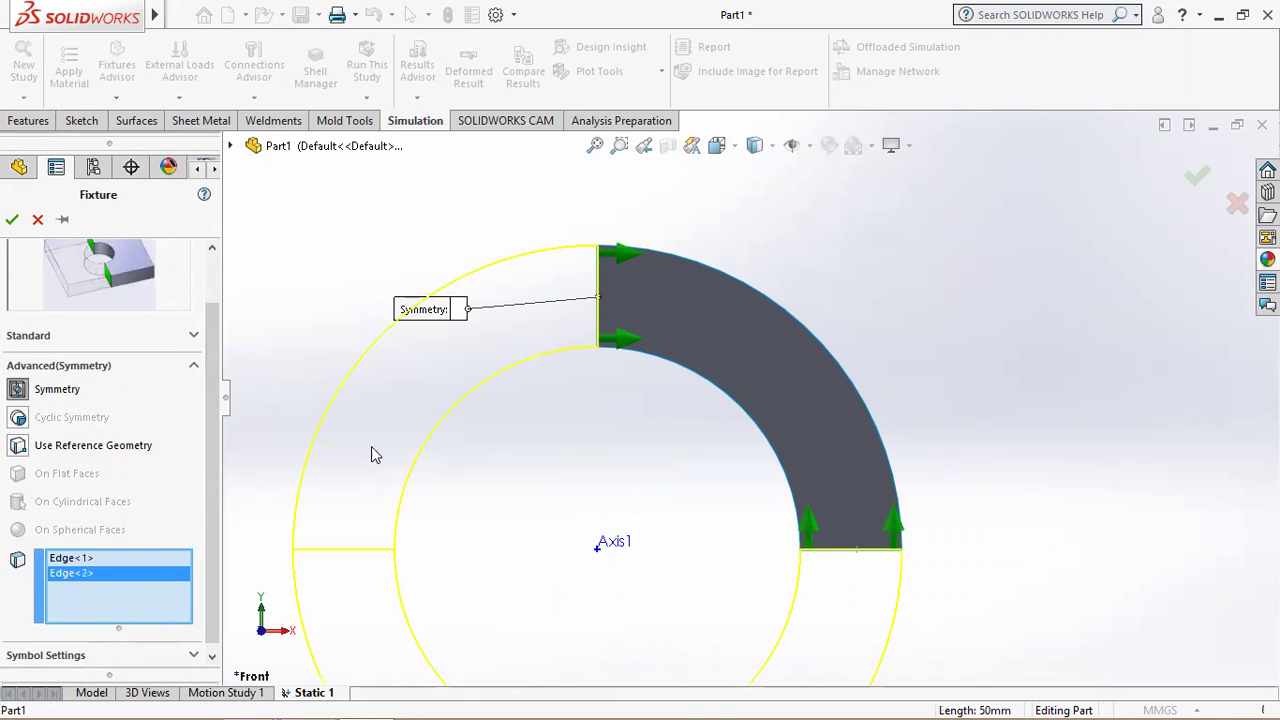
click(12, 219)
Apply a 60 MPa pressure to the inner arc edge of the quarter ring.
right_click(80, 435)
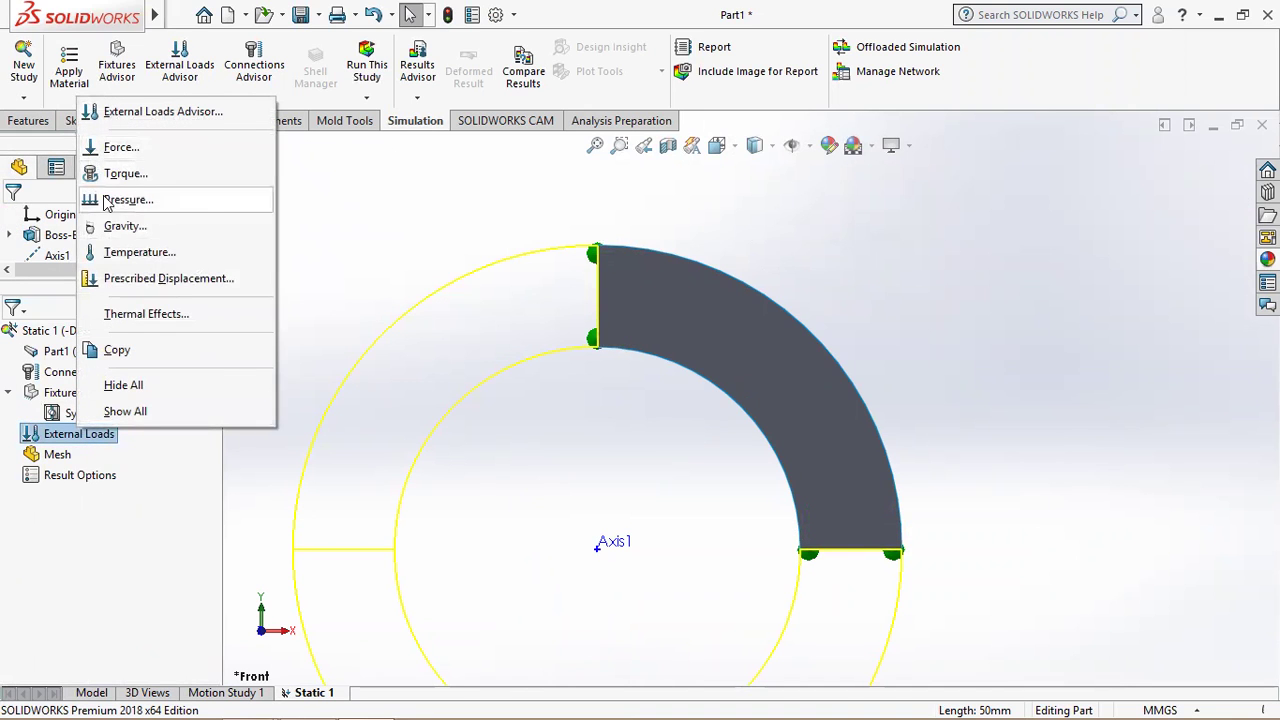
click(135, 200)
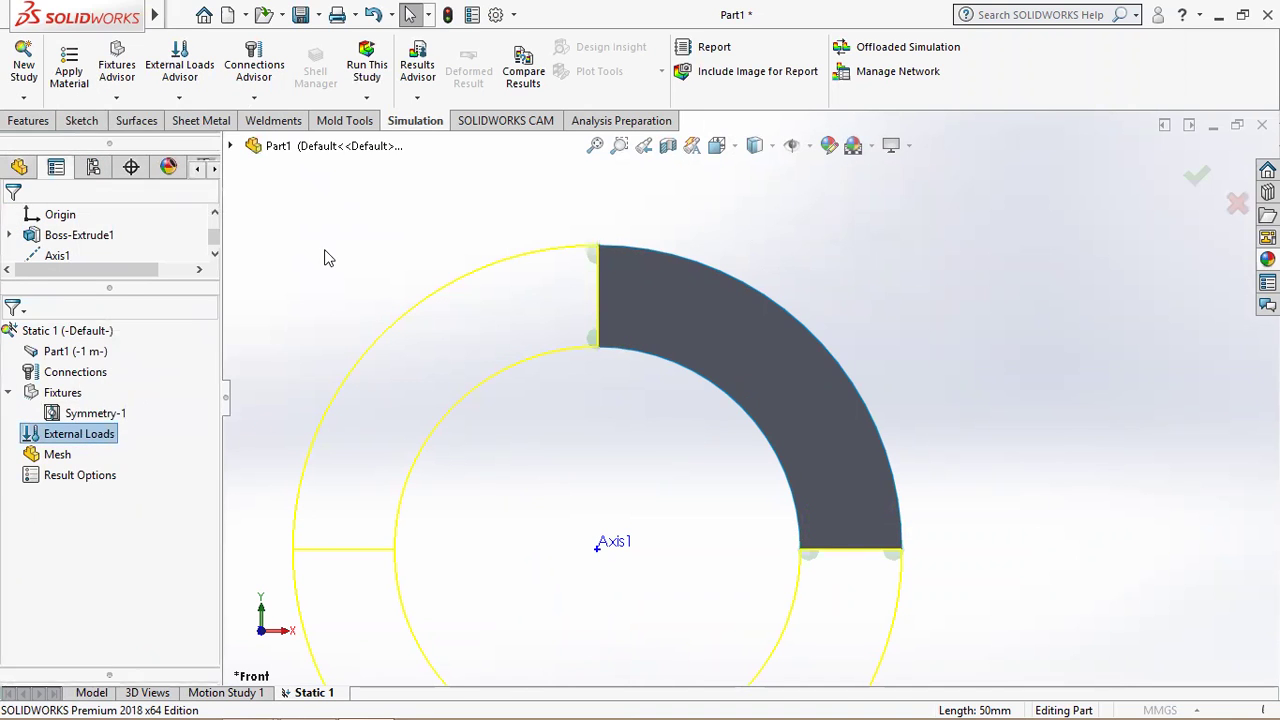
click(648, 356)
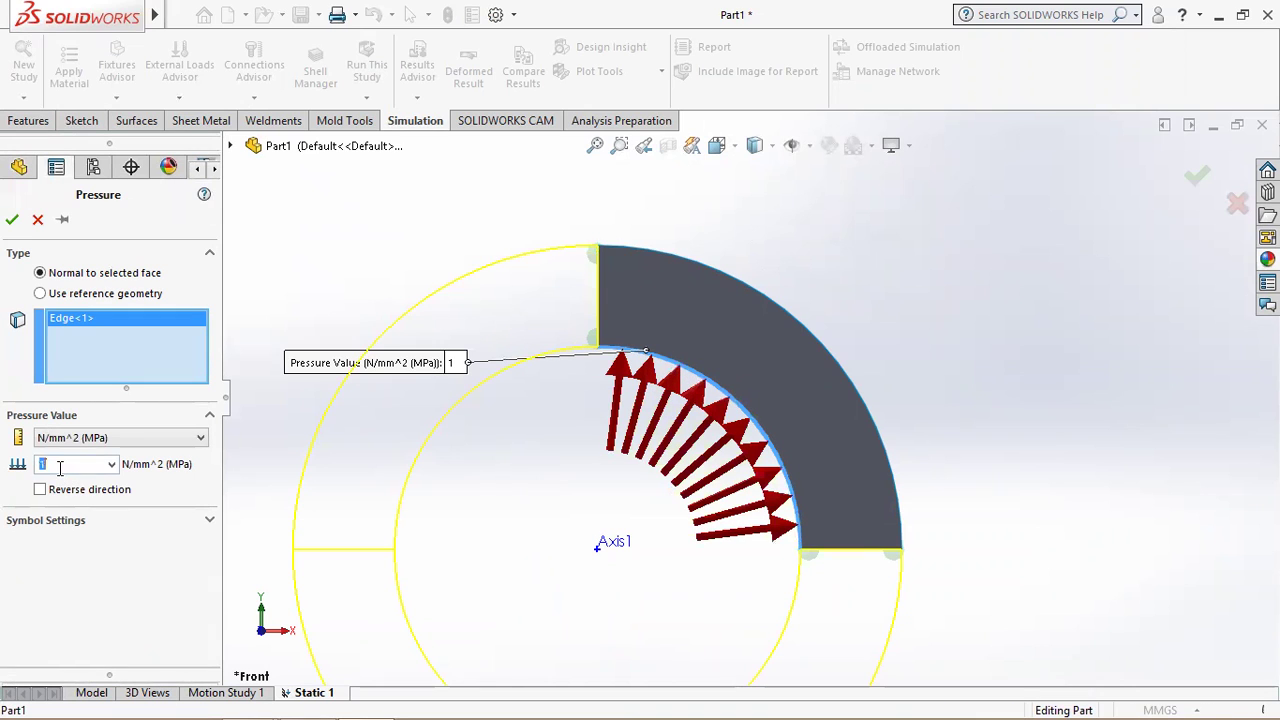
click(77, 464)
text(60)
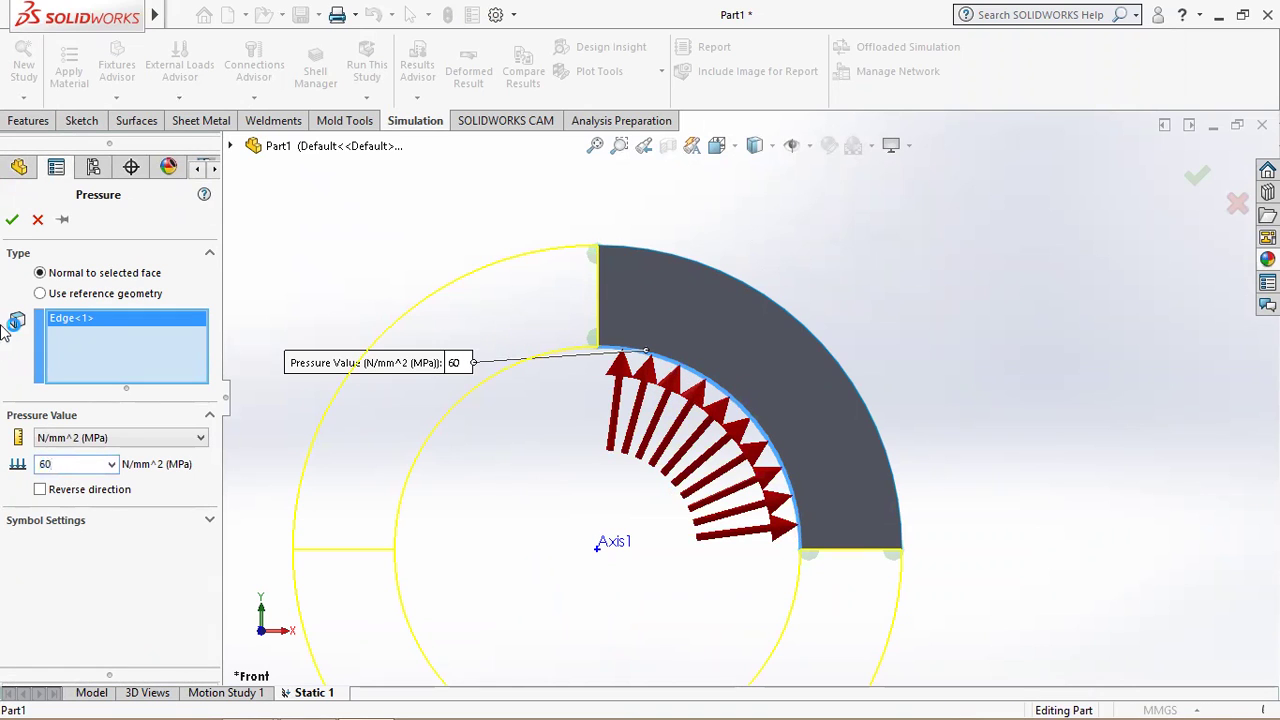
click(12, 219)
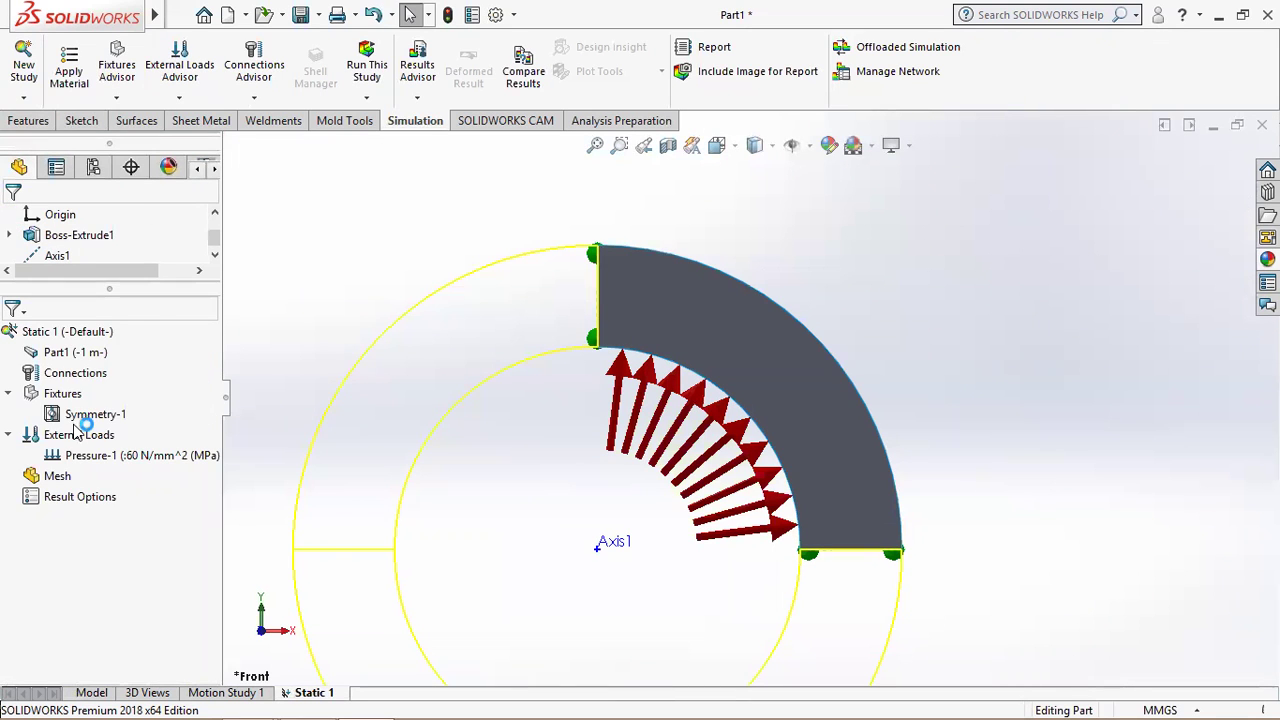
Apply a 30 MPa pressure to the outer arc edge, then check the loads against the slides.
right_click(77, 434)
click(150, 207)
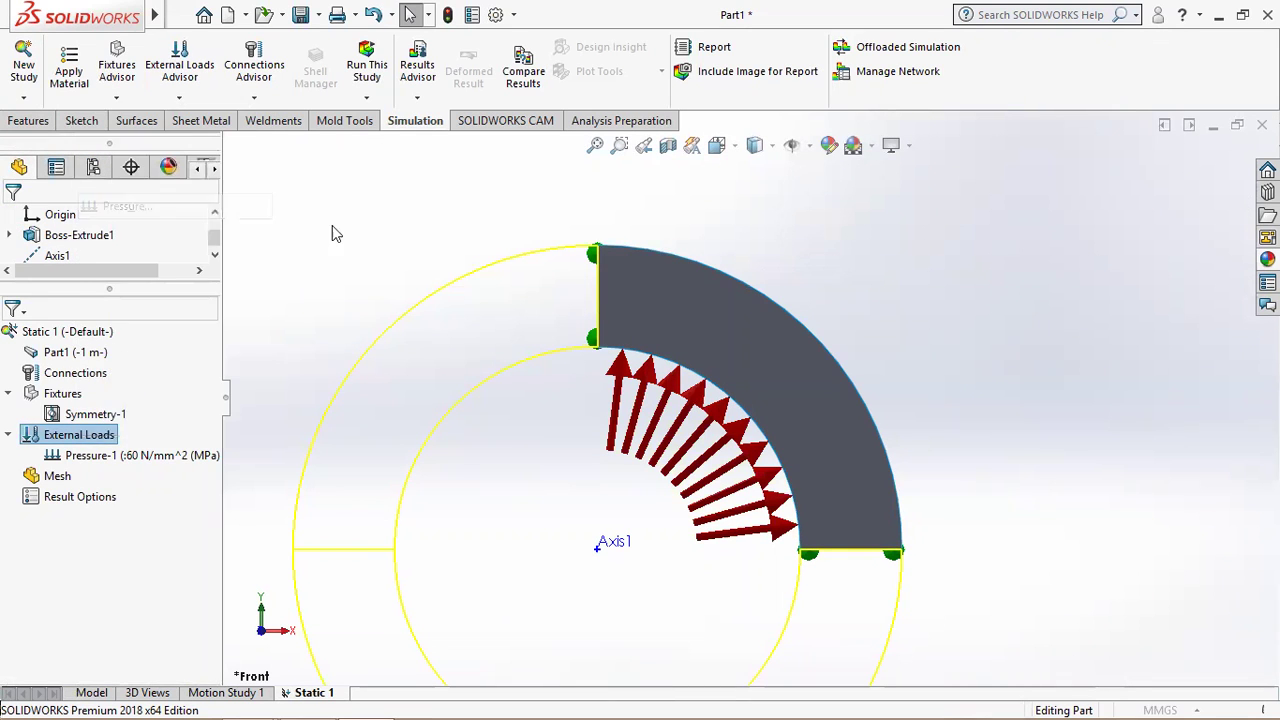
click(785, 312)
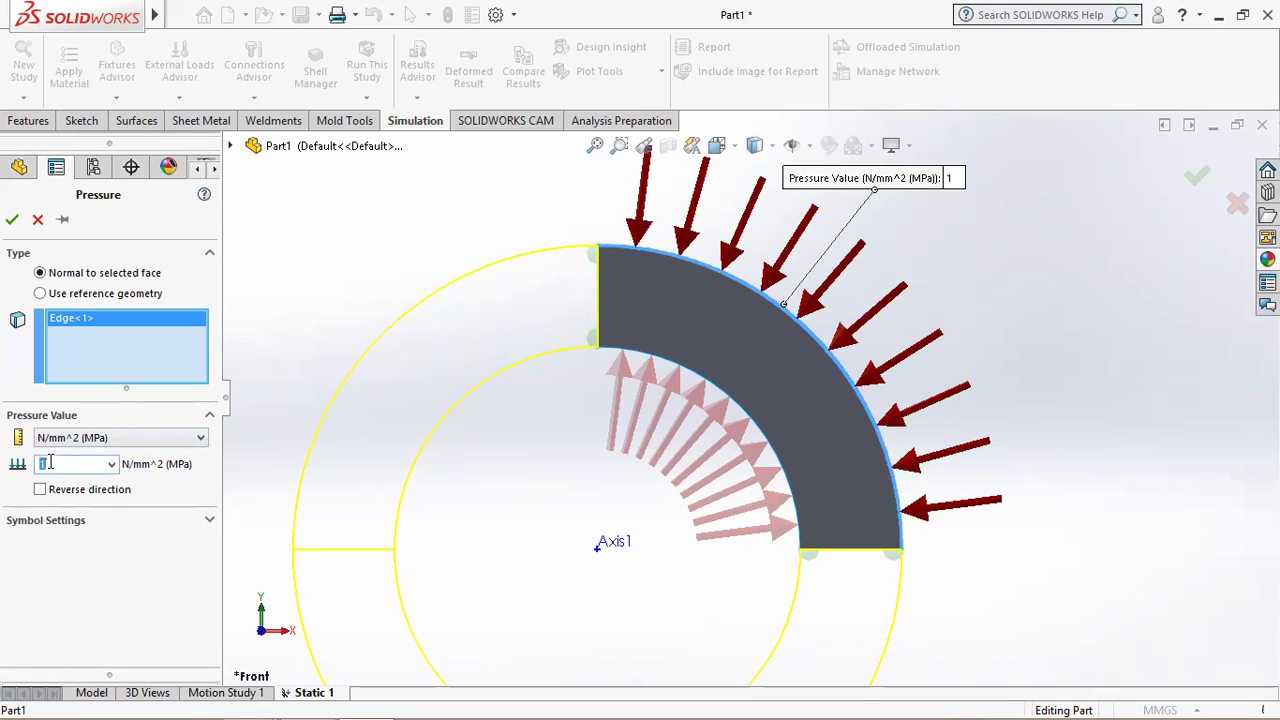
click(12, 219)
click(306, 710)
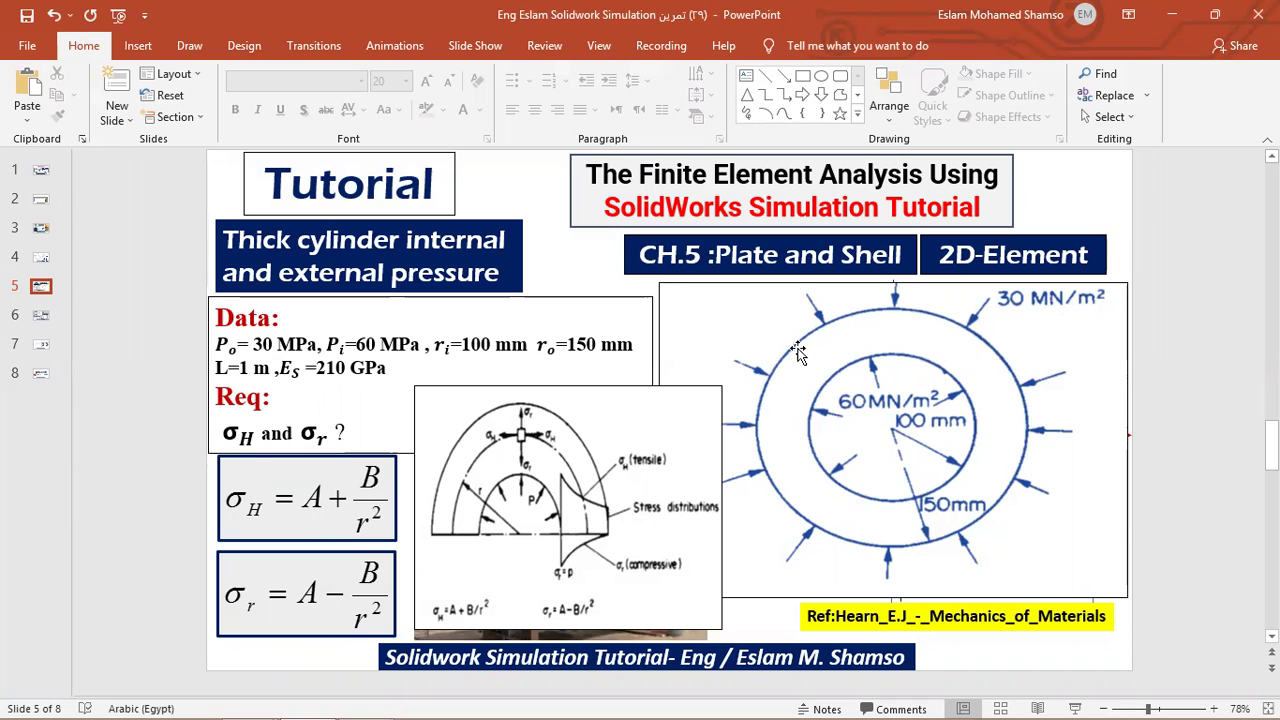
click(367, 701)
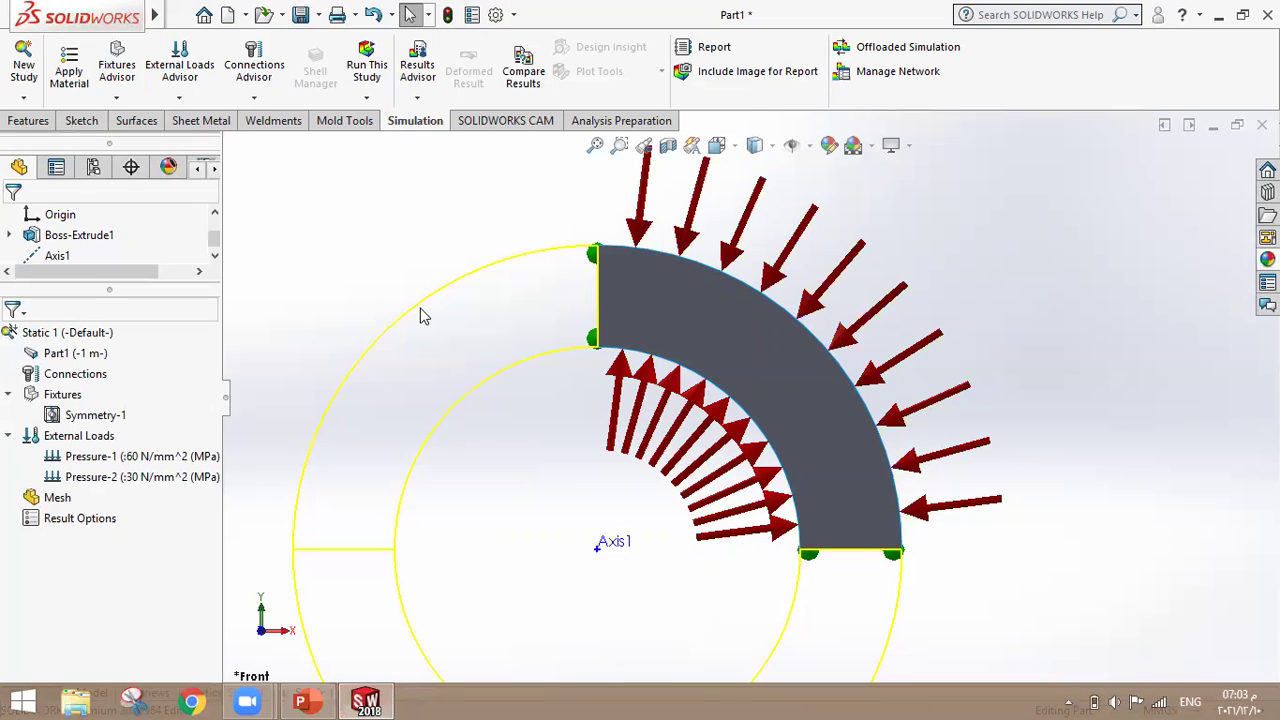
Create the mesh for the quarter ring at default density.
right_click(62, 497)
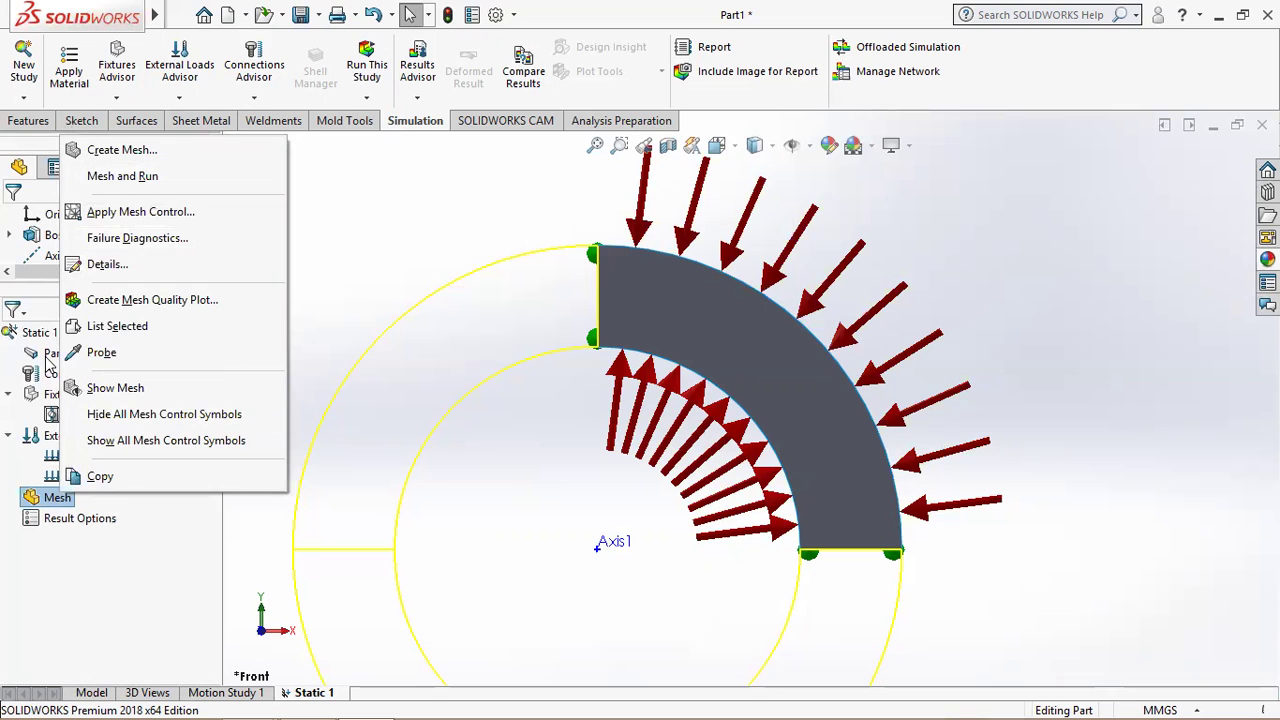
click(47, 360)
right_click(57, 495)
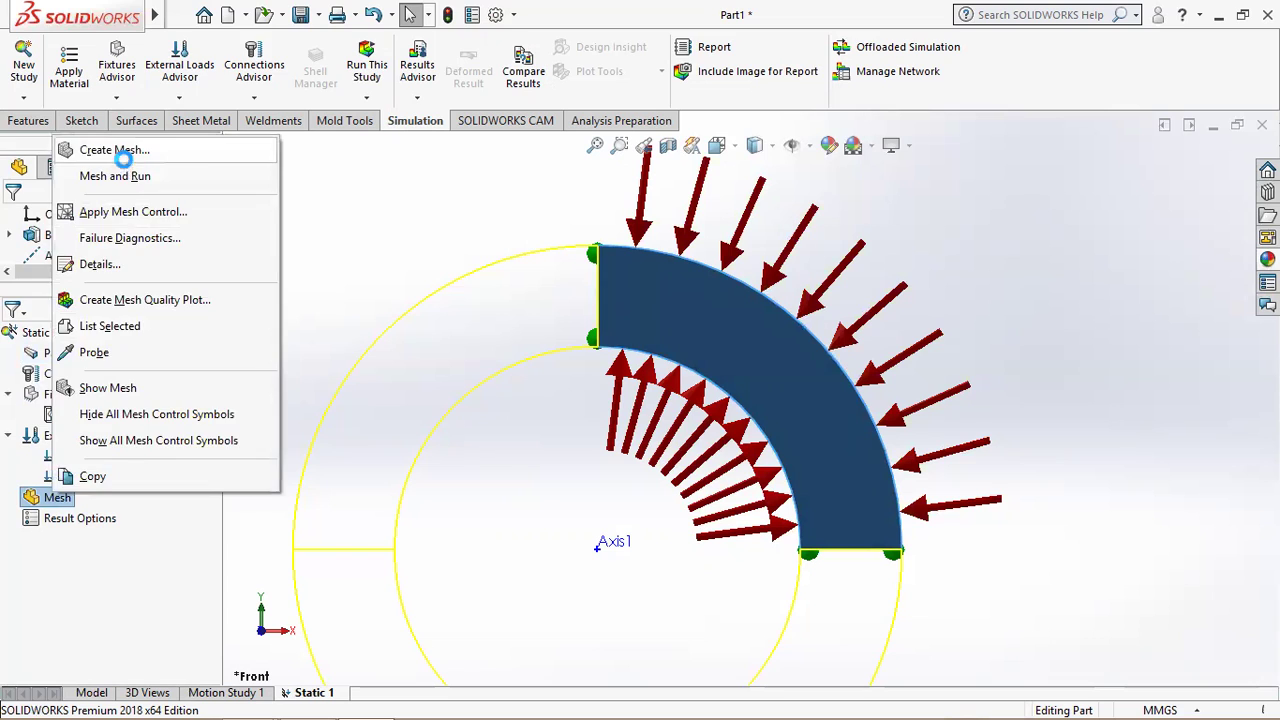
click(116, 150)
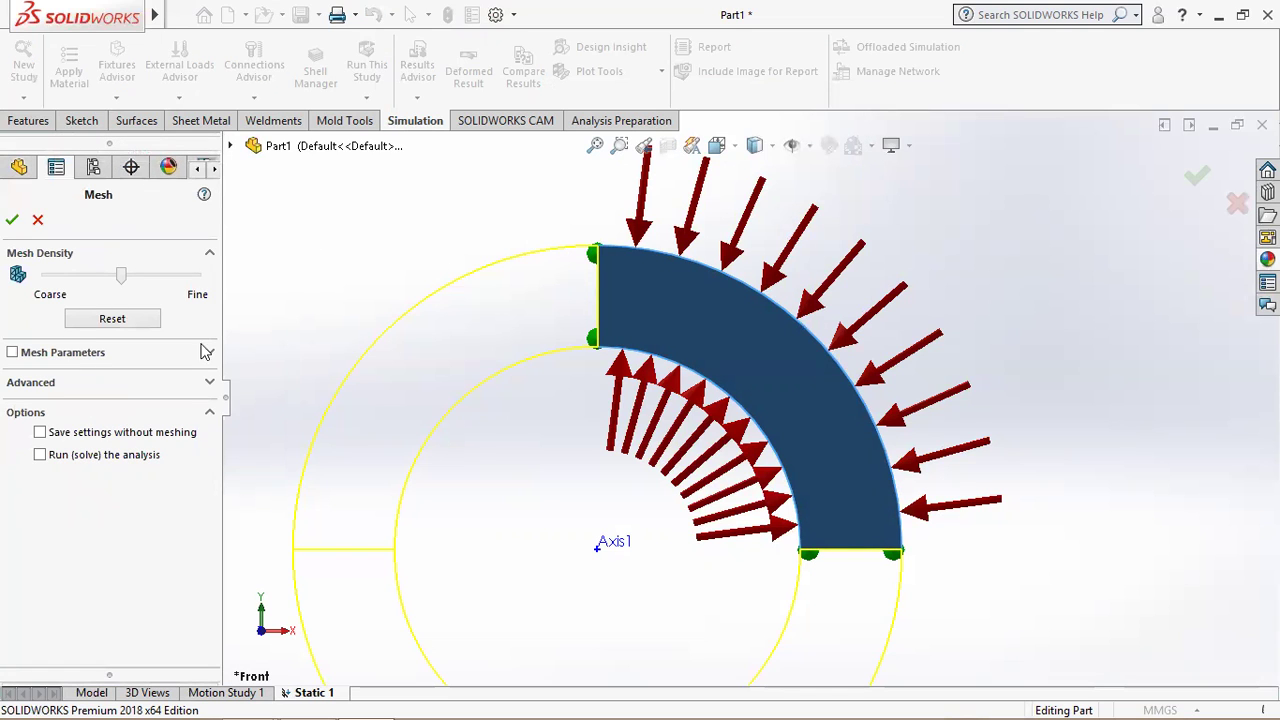
click(12, 219)
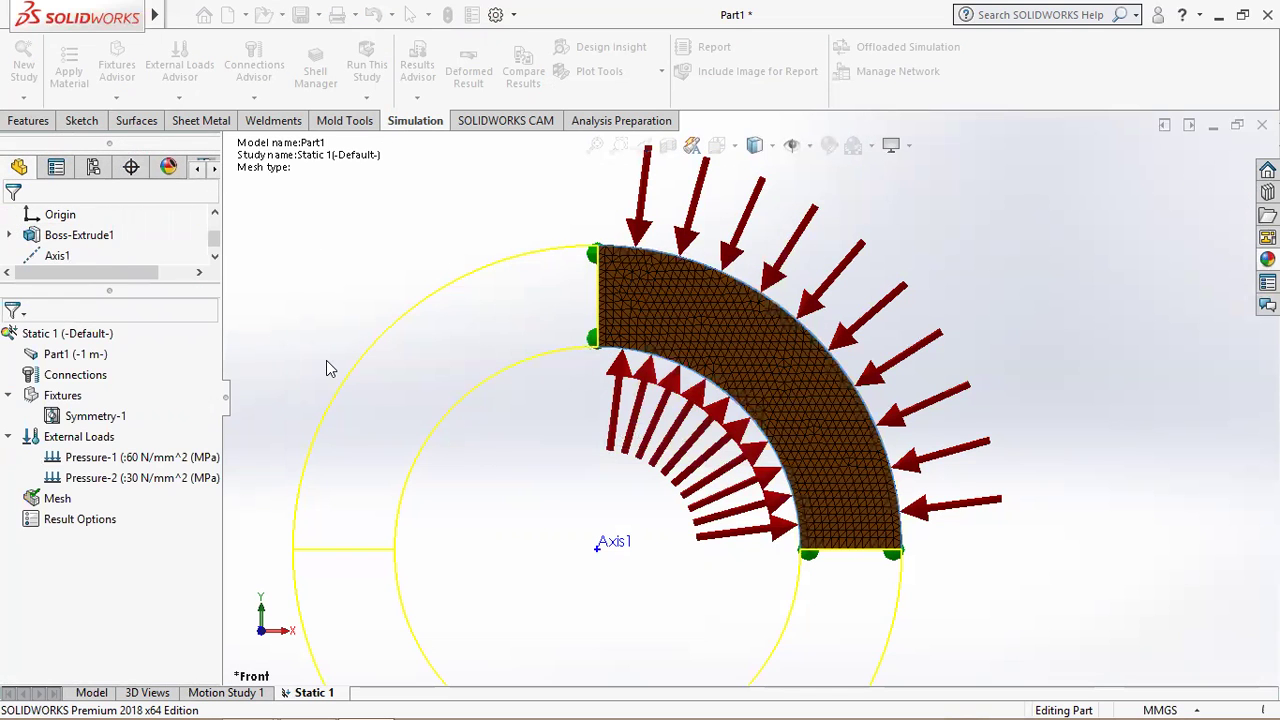
Assign Plain Carbon Steel to the part and run the study.
right_click(100, 355)
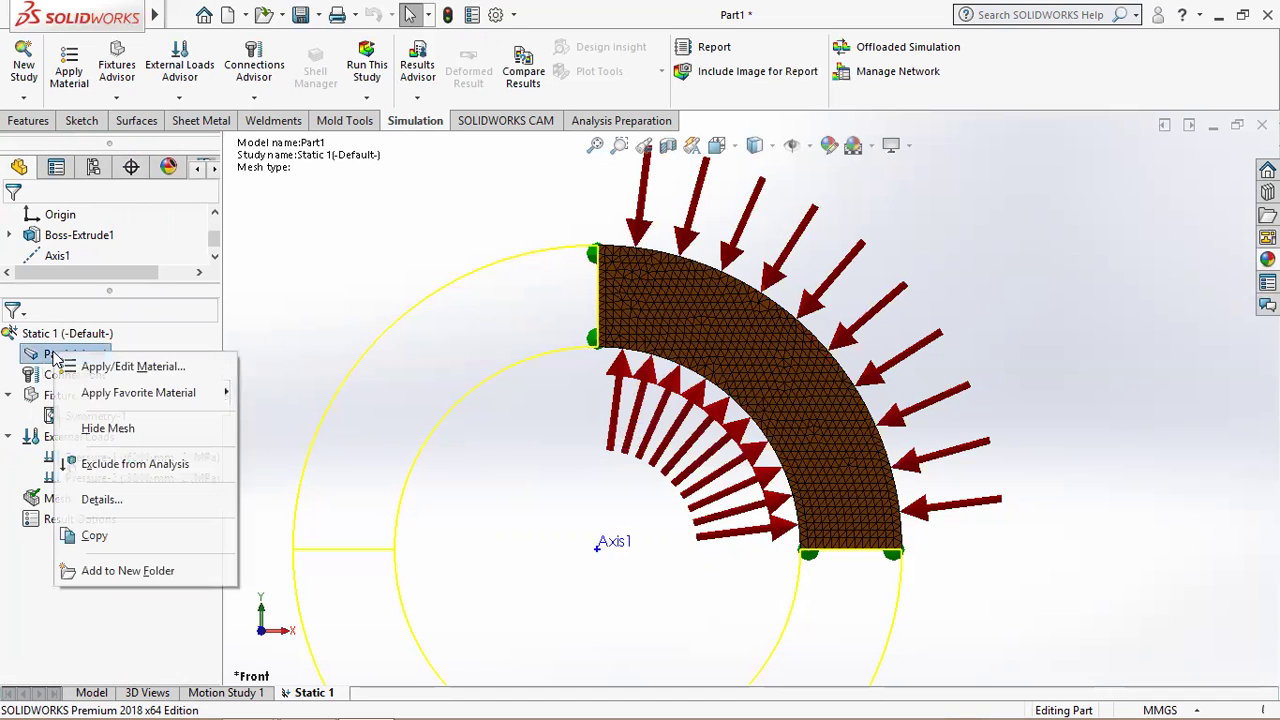
mouse_move(138, 392)
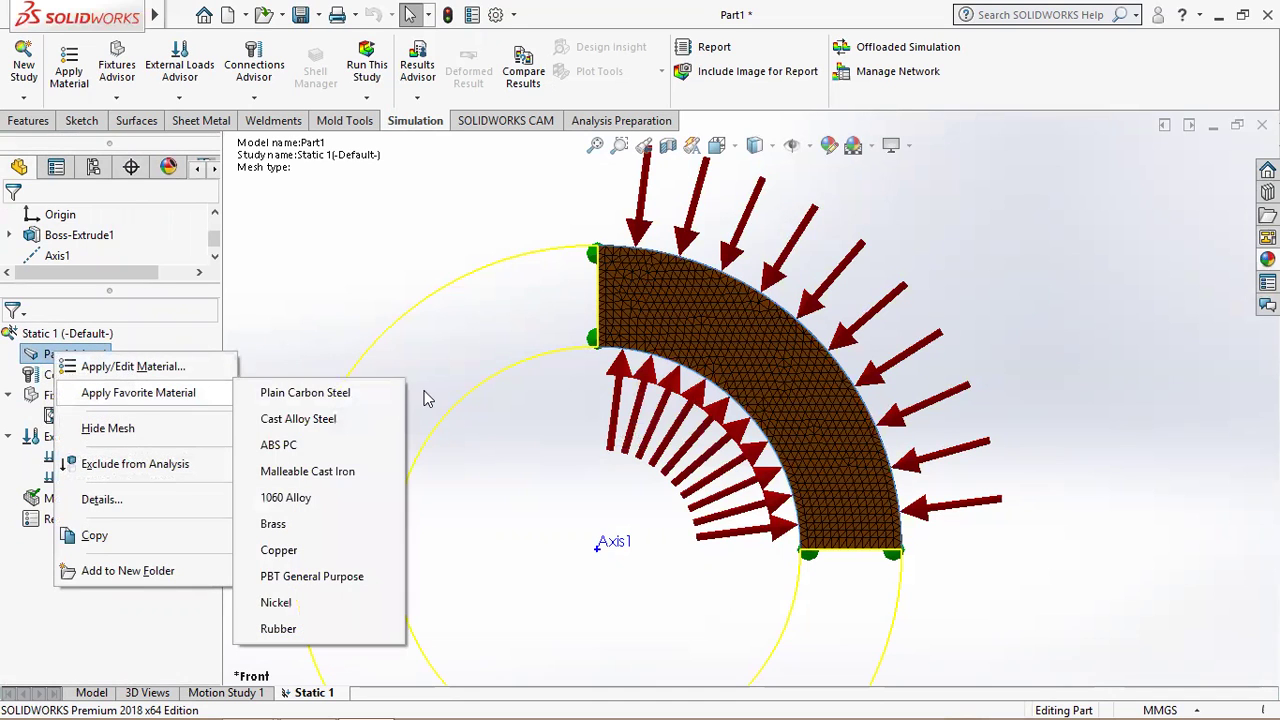
click(298, 395)
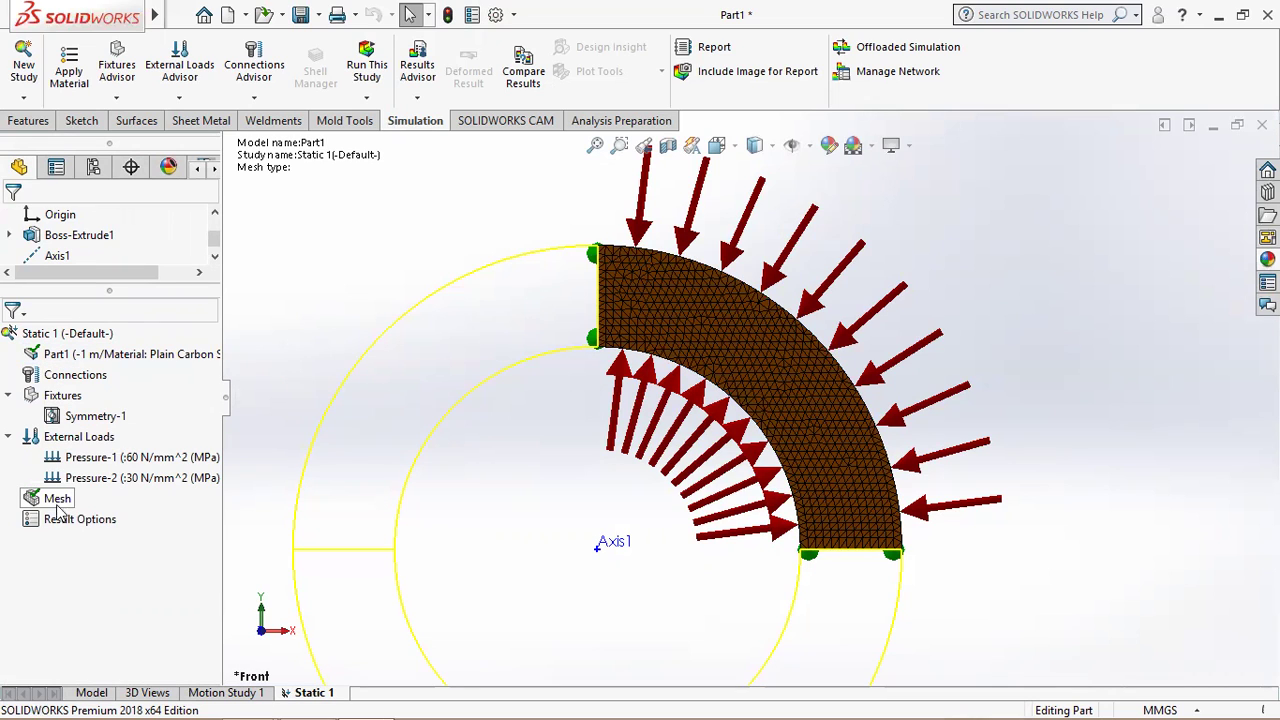
click(366, 64)
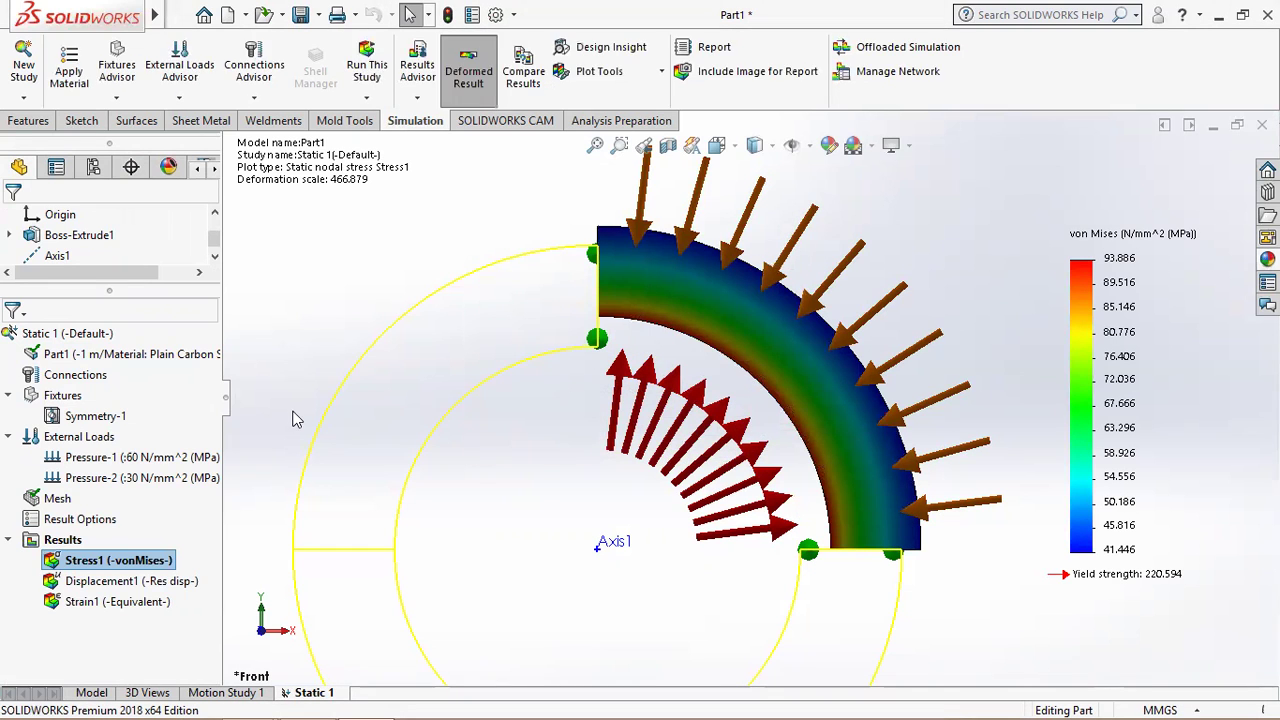
View the Displacement1 plot (0.020–0.032 mm), then reopen the Stress1 von Mises plot.
double_click(133, 581)
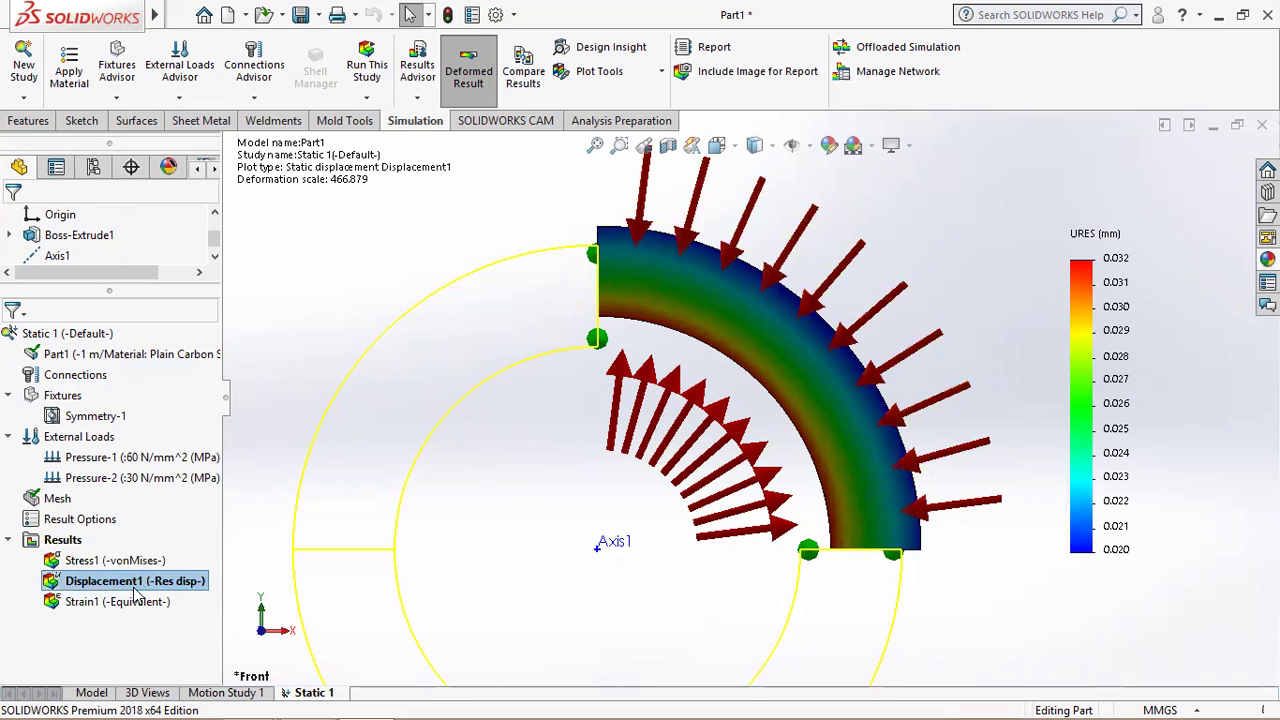
click(106, 563)
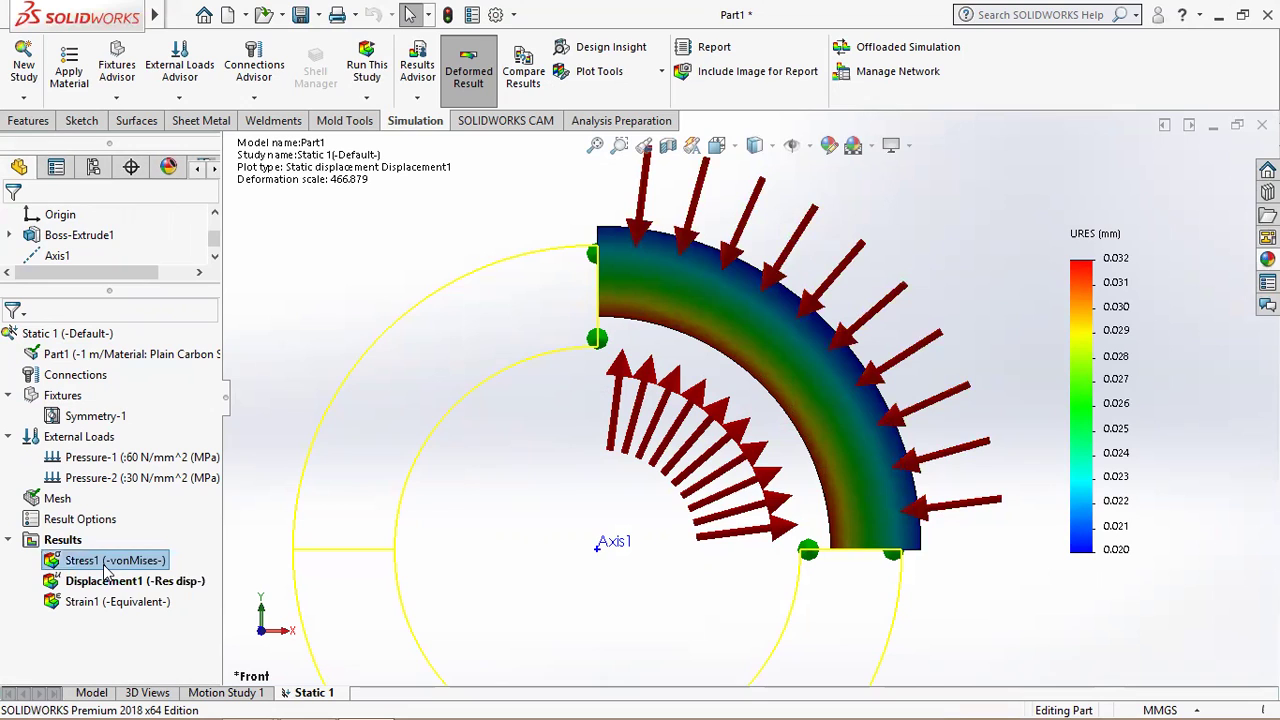
double_click(106, 563)
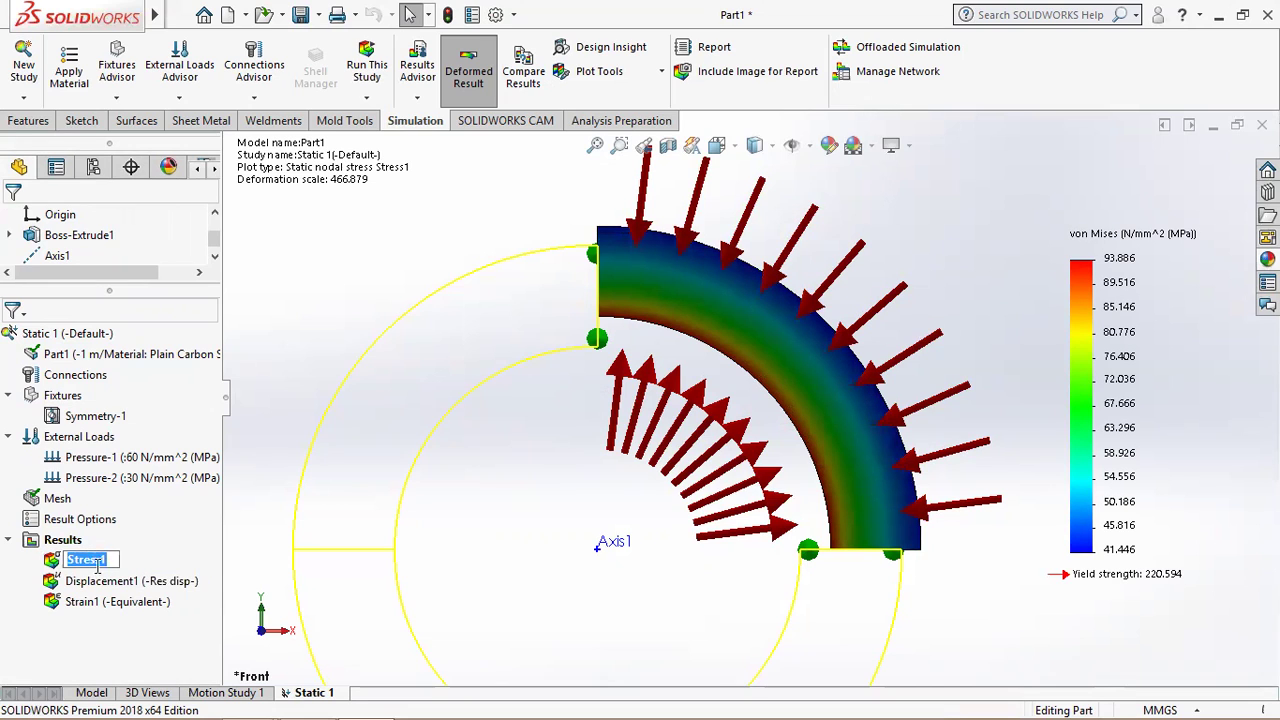
Create a new SY normal stress plot using Axis1 as the reference axis.
key(Escape)
right_click(62, 540)
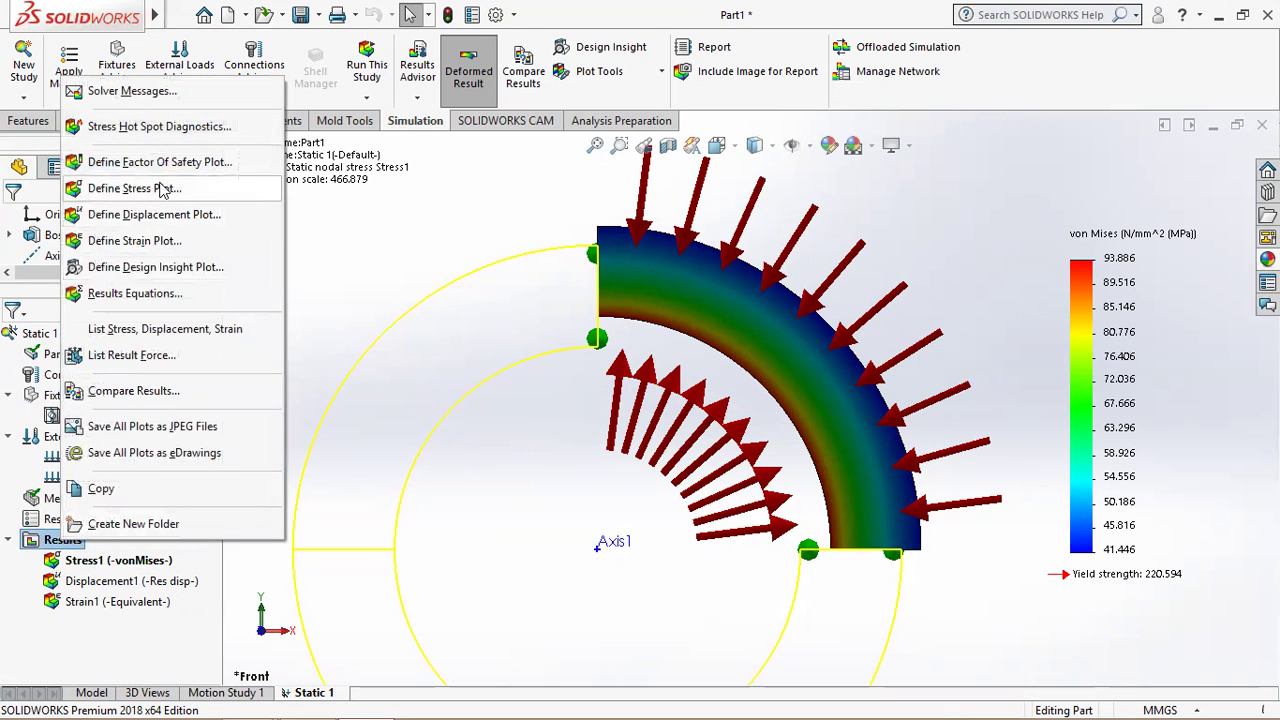
click(160, 190)
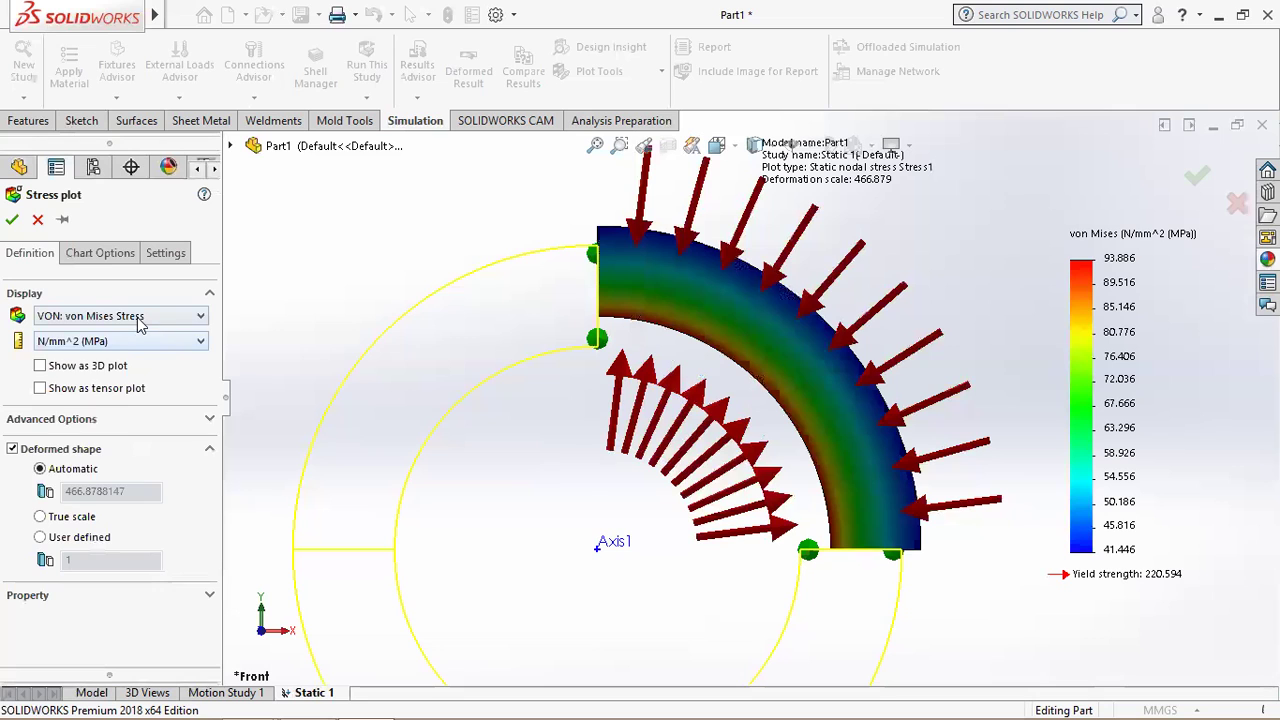
click(137, 318)
click(127, 347)
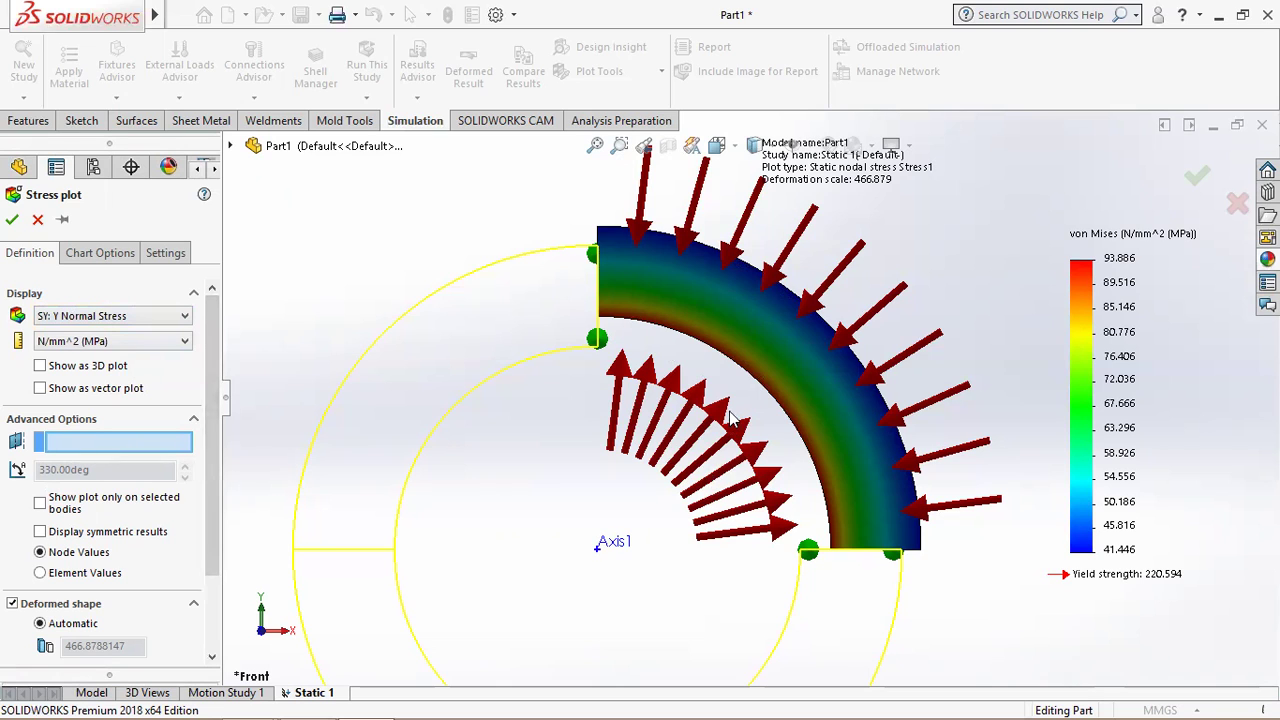
click(716, 146)
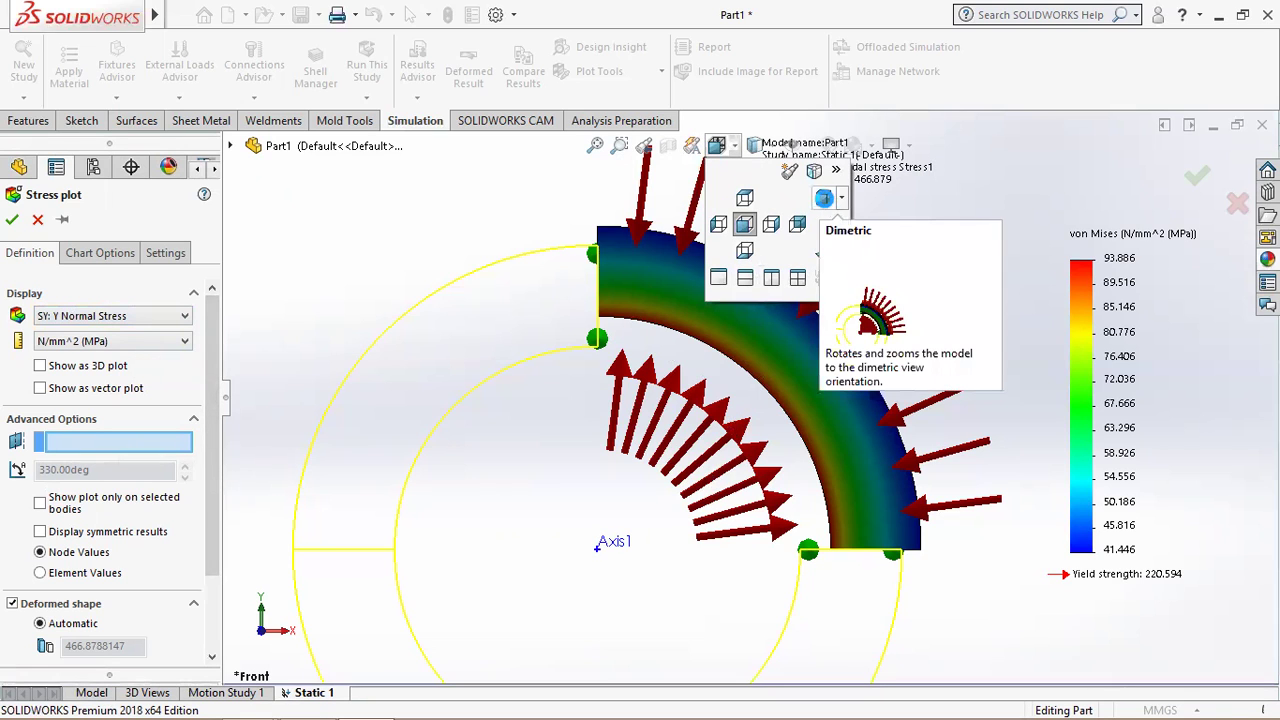
click(824, 198)
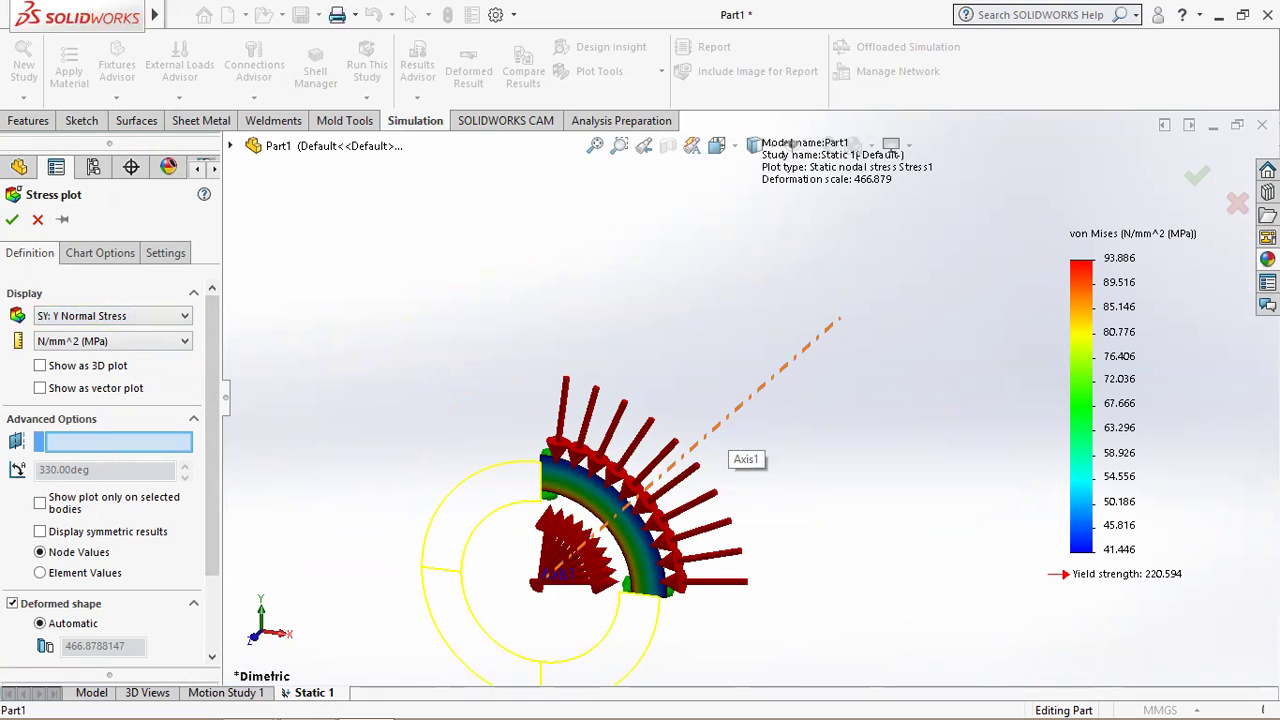
click(728, 428)
scroll(203, 373, down, 2)
scroll(125, 325, up, 2)
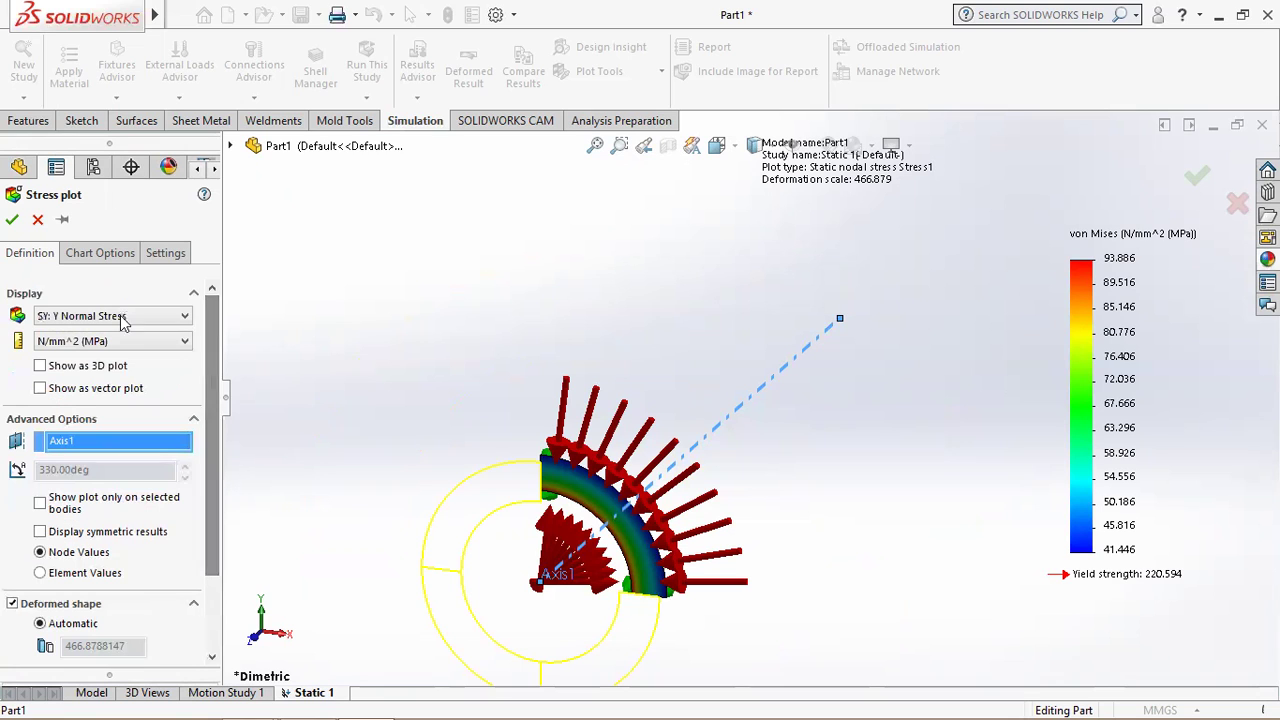
click(13, 221)
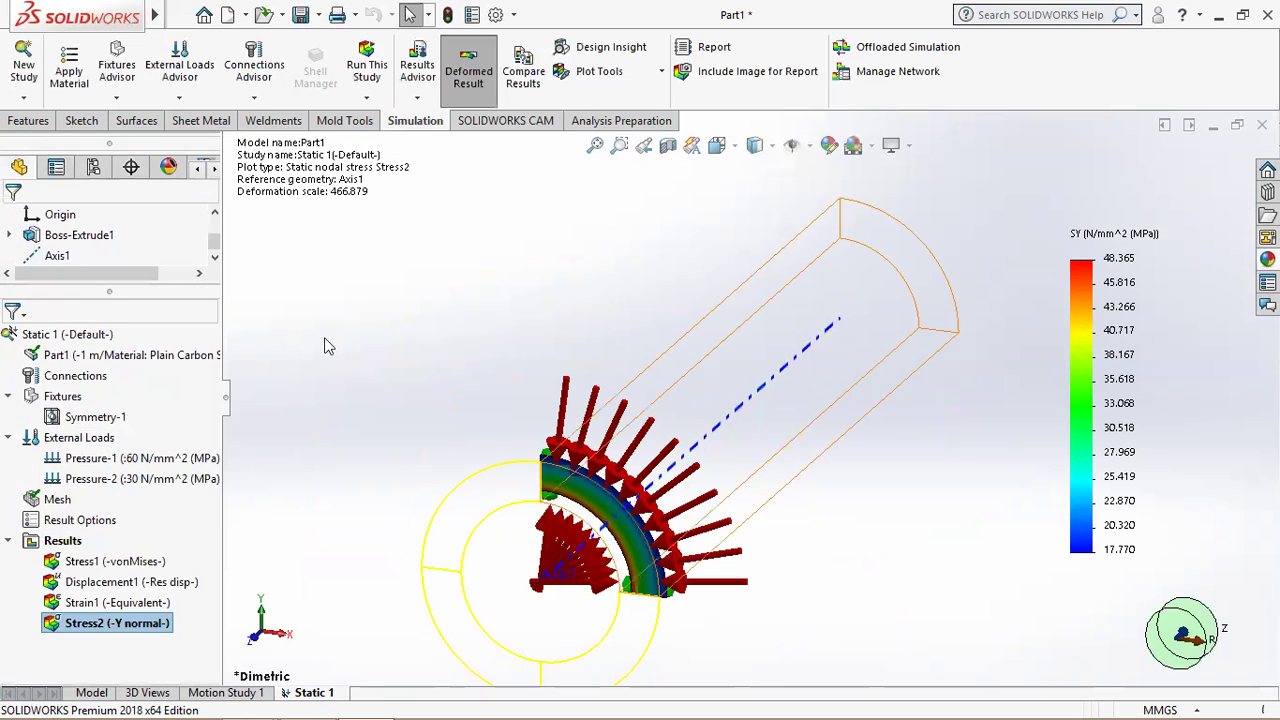
Return the model to Front view and show PowerPoint slide 6 with 48 and 18 MPa.
click(716, 145)
click(760, 226)
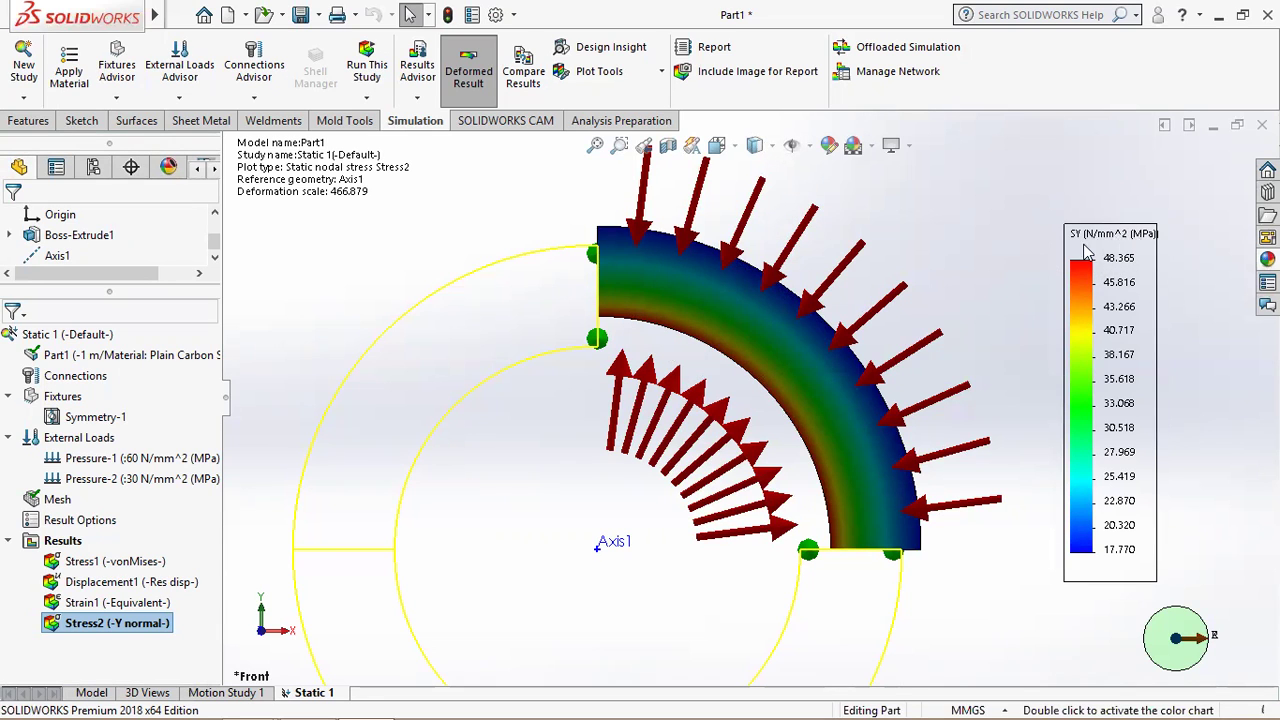
mouse_move(303, 701)
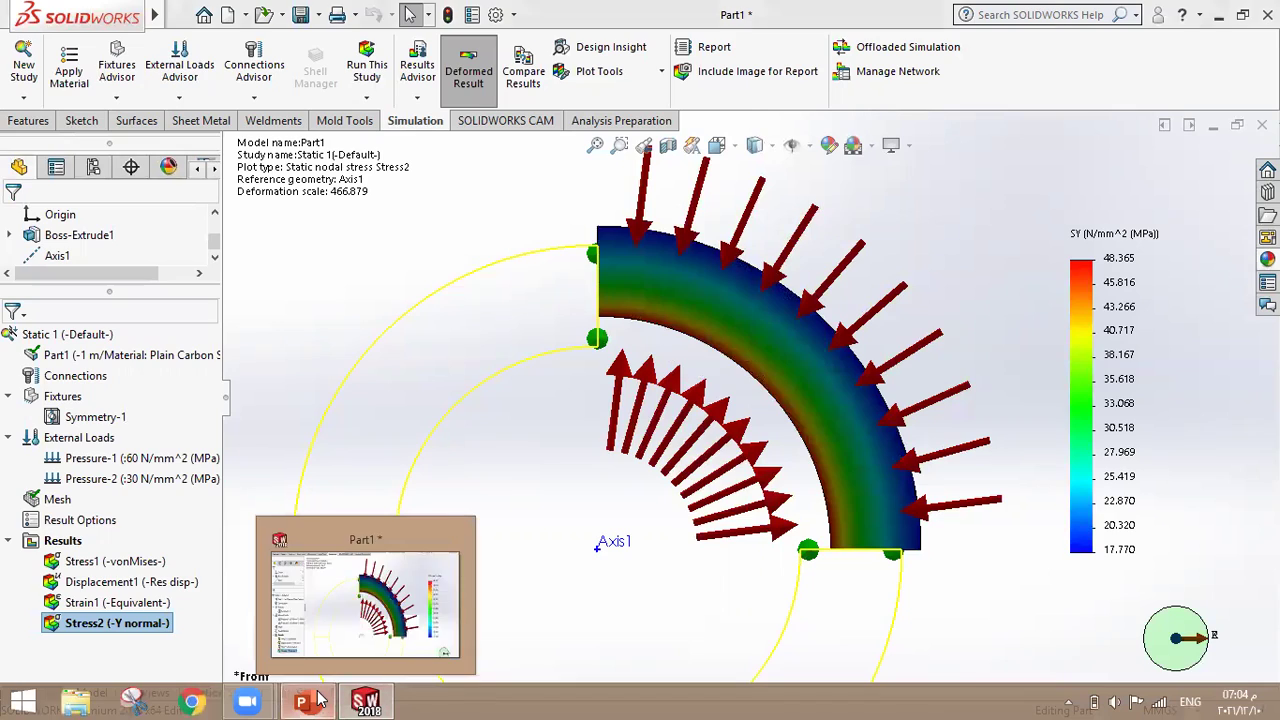
click(318, 700)
click(40, 316)
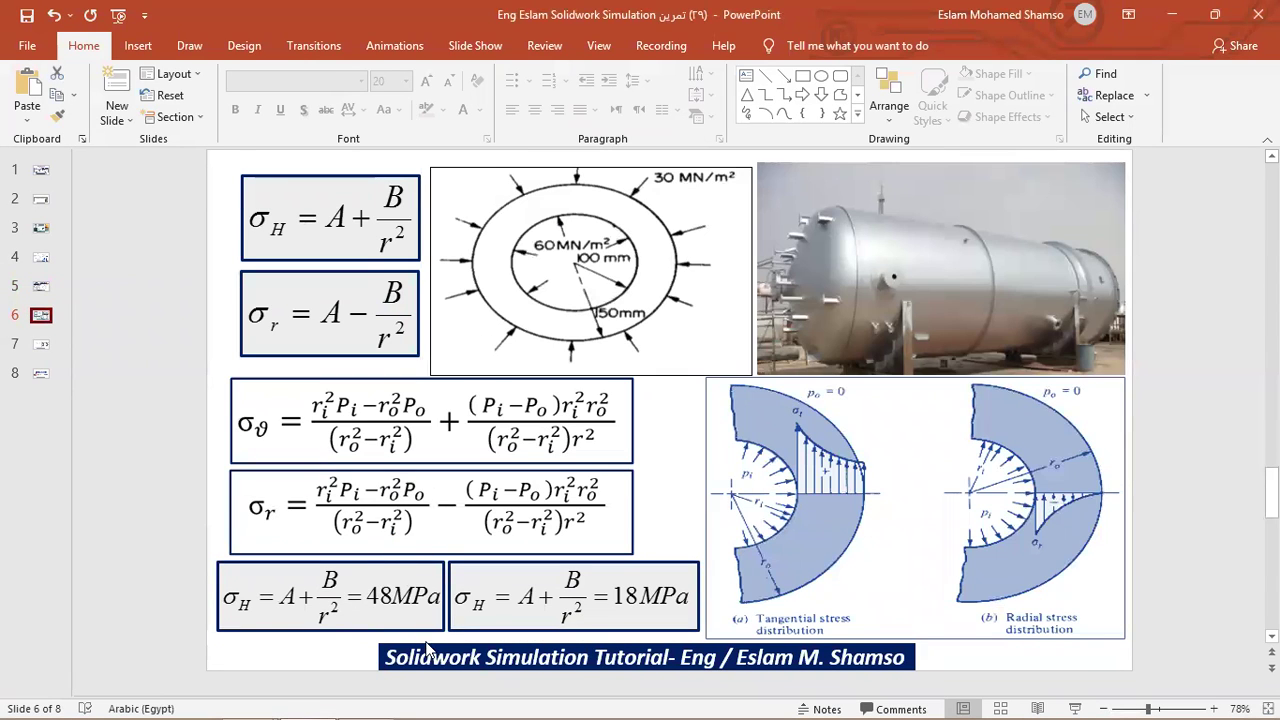
Compare the Stress2 SY plot (17.77–48.365 MPa) against slide 6's 18 and 48 MPa values.
click(368, 700)
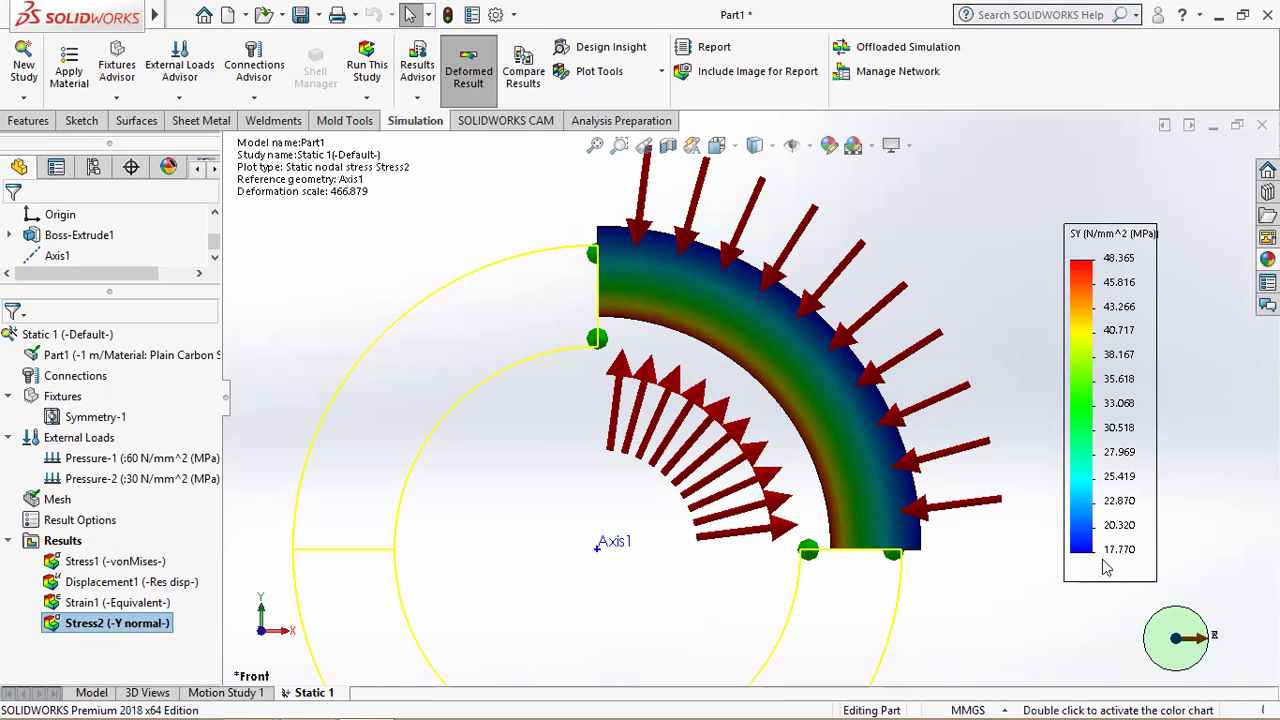
click(303, 701)
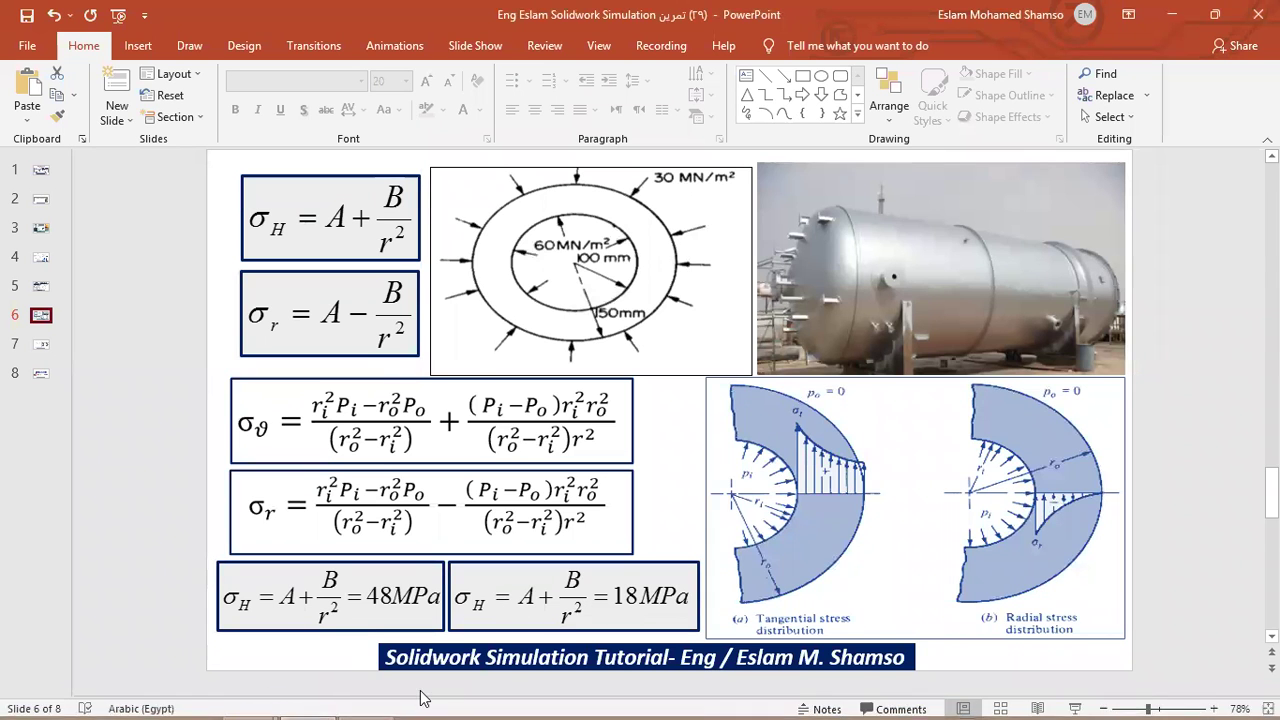
click(365, 700)
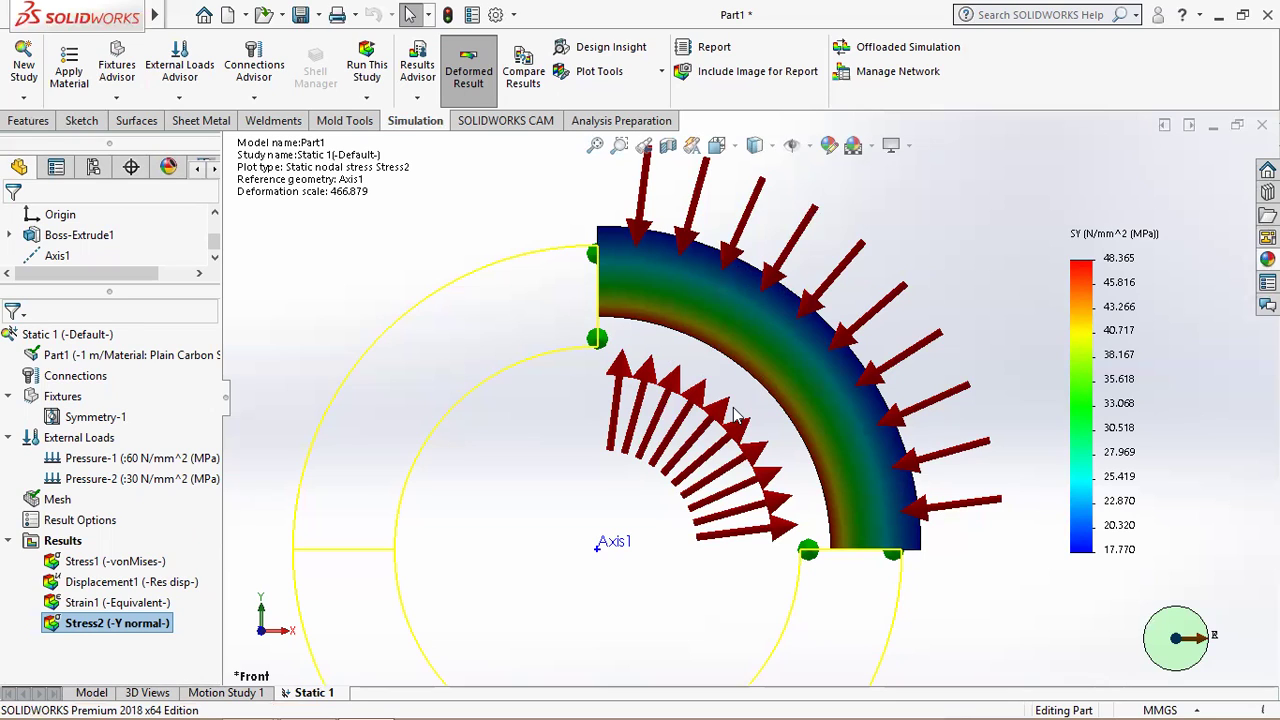
Create the Stress3 SX: X Normal Stress plot referenced to Axis1 (−60.007 to −29.973 MPa).
right_click(58, 545)
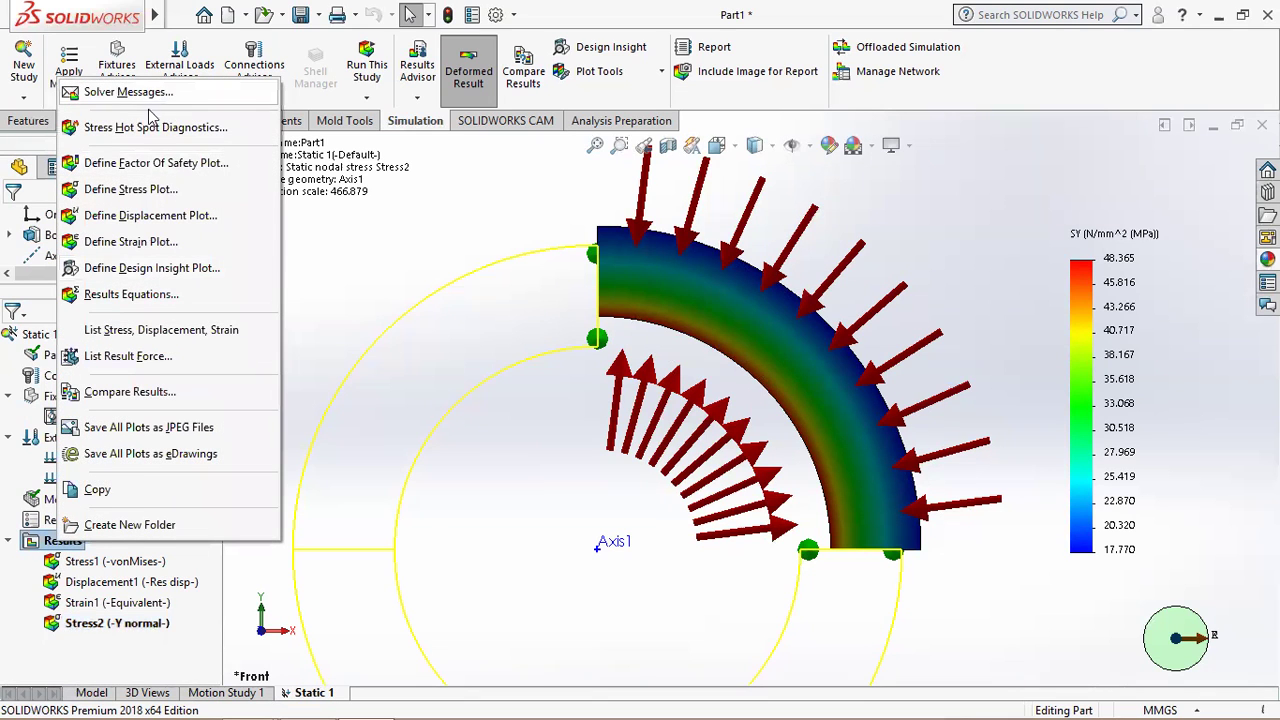
key(Escape)
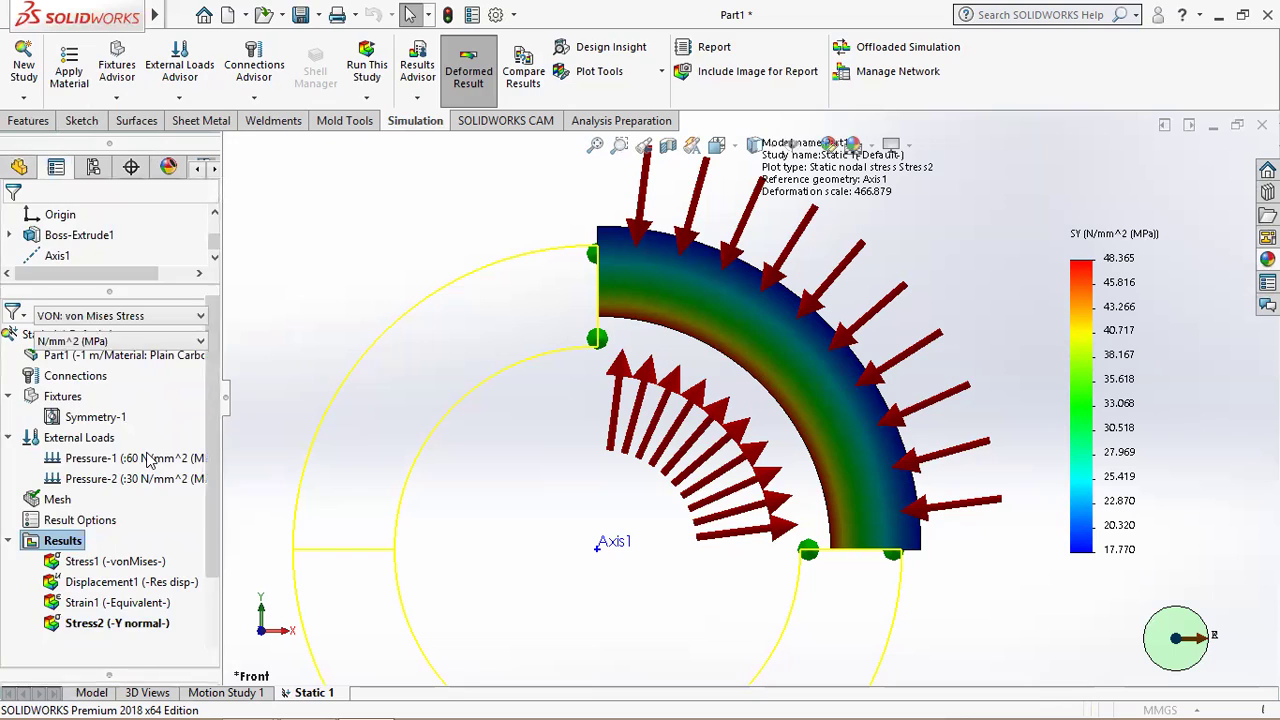
click(165, 315)
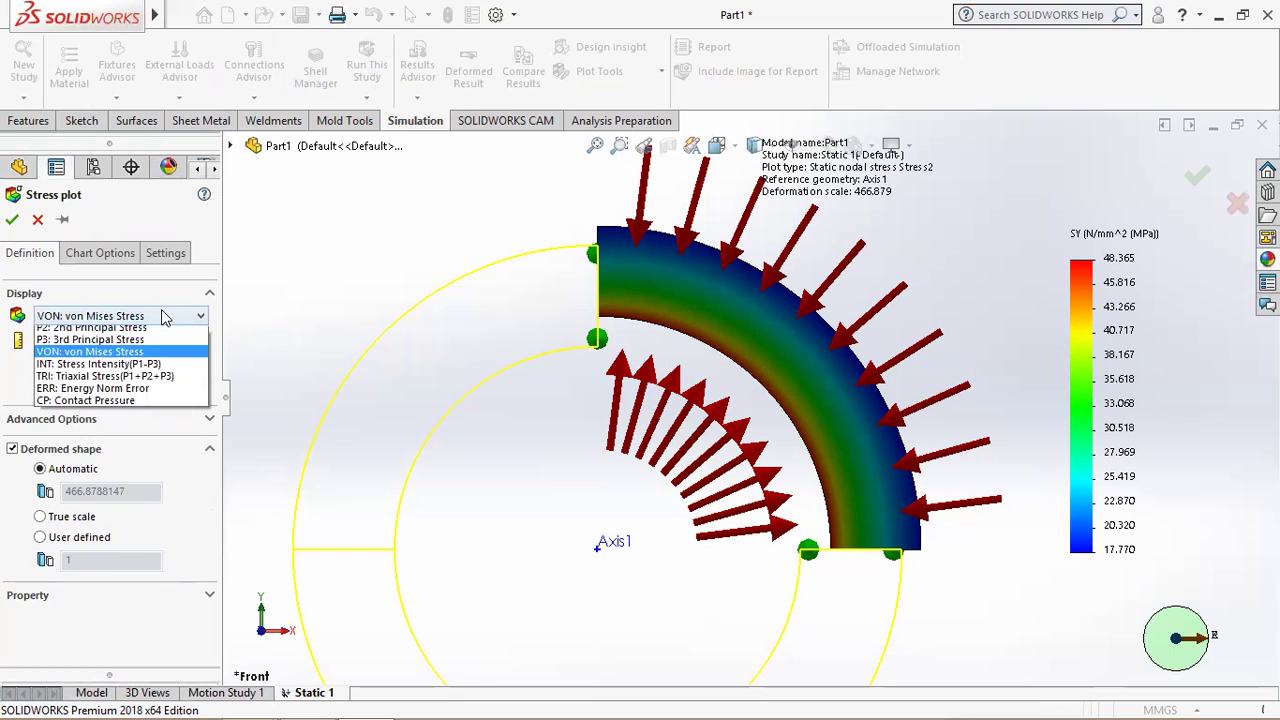
click(152, 337)
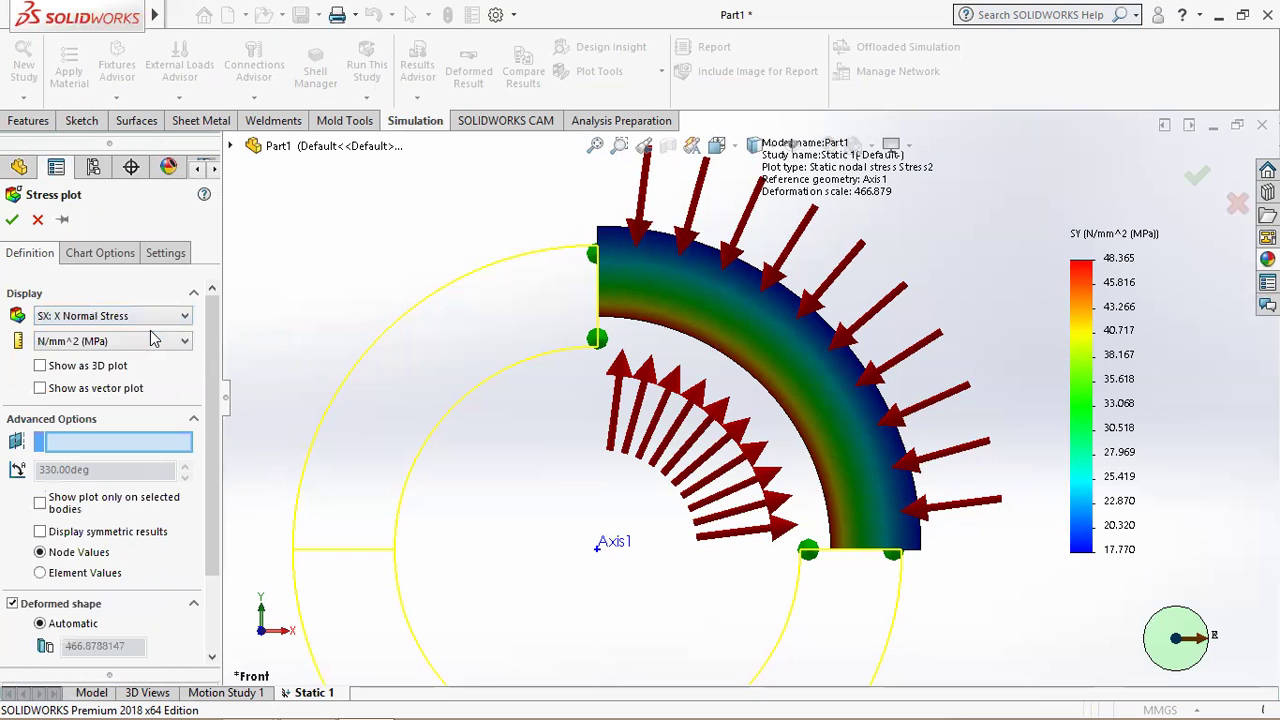
click(600, 548)
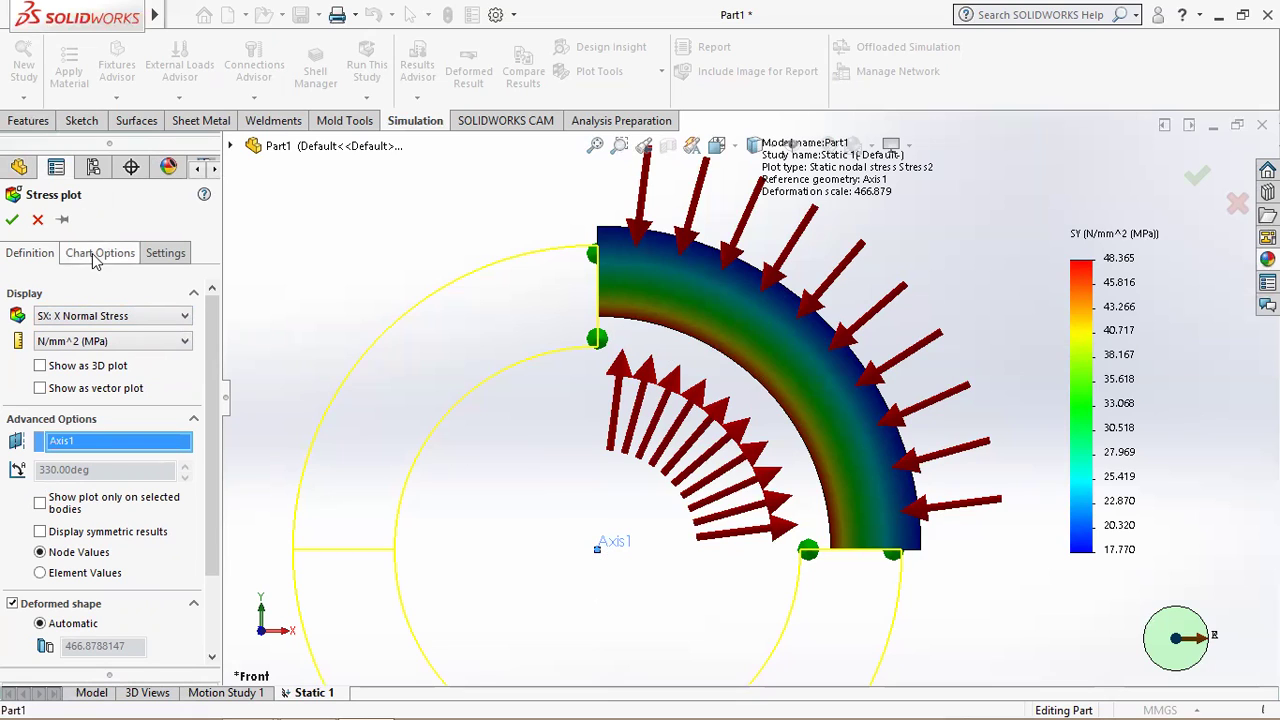
click(13, 221)
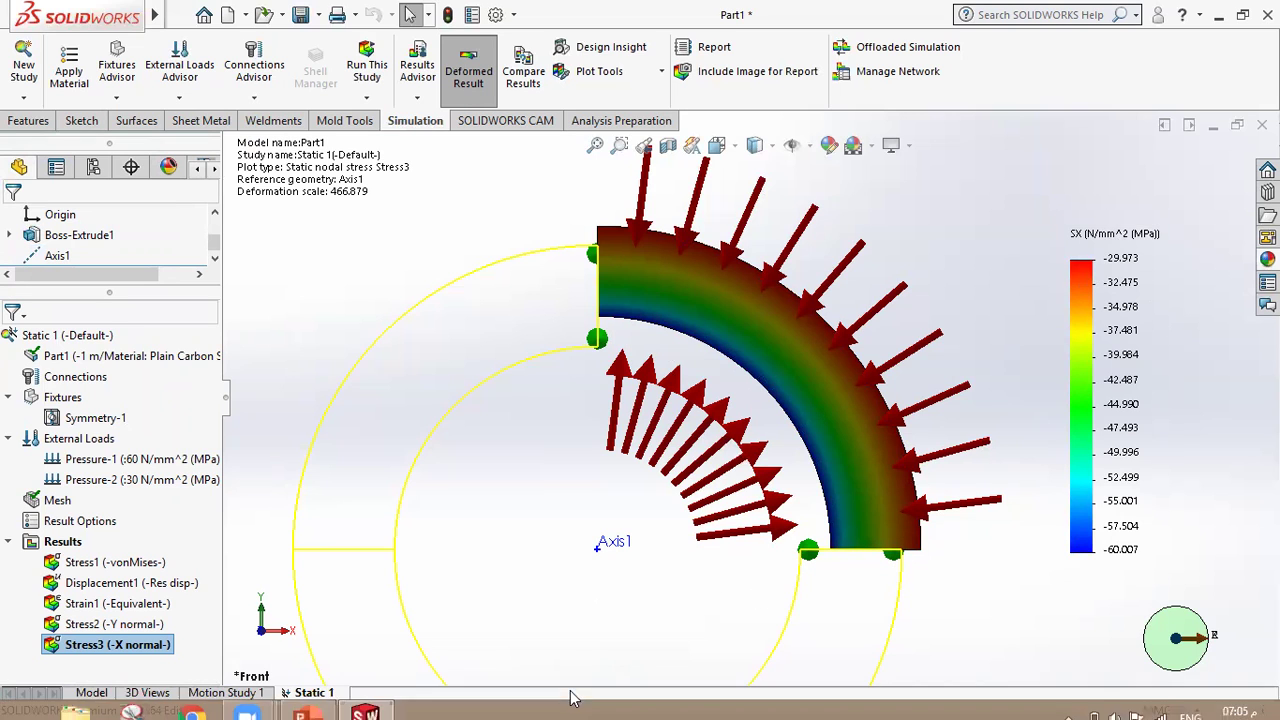
Compare the SX stress plot against the tutorial slide.
click(378, 700)
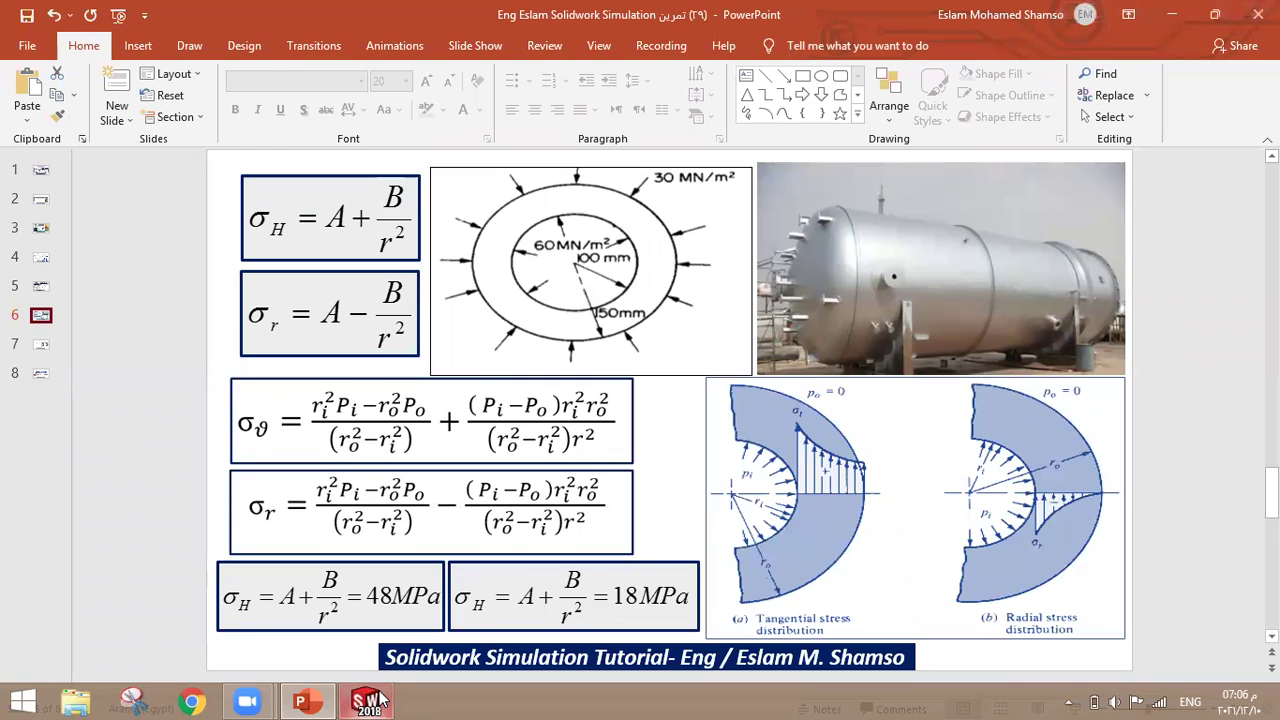
click(378, 700)
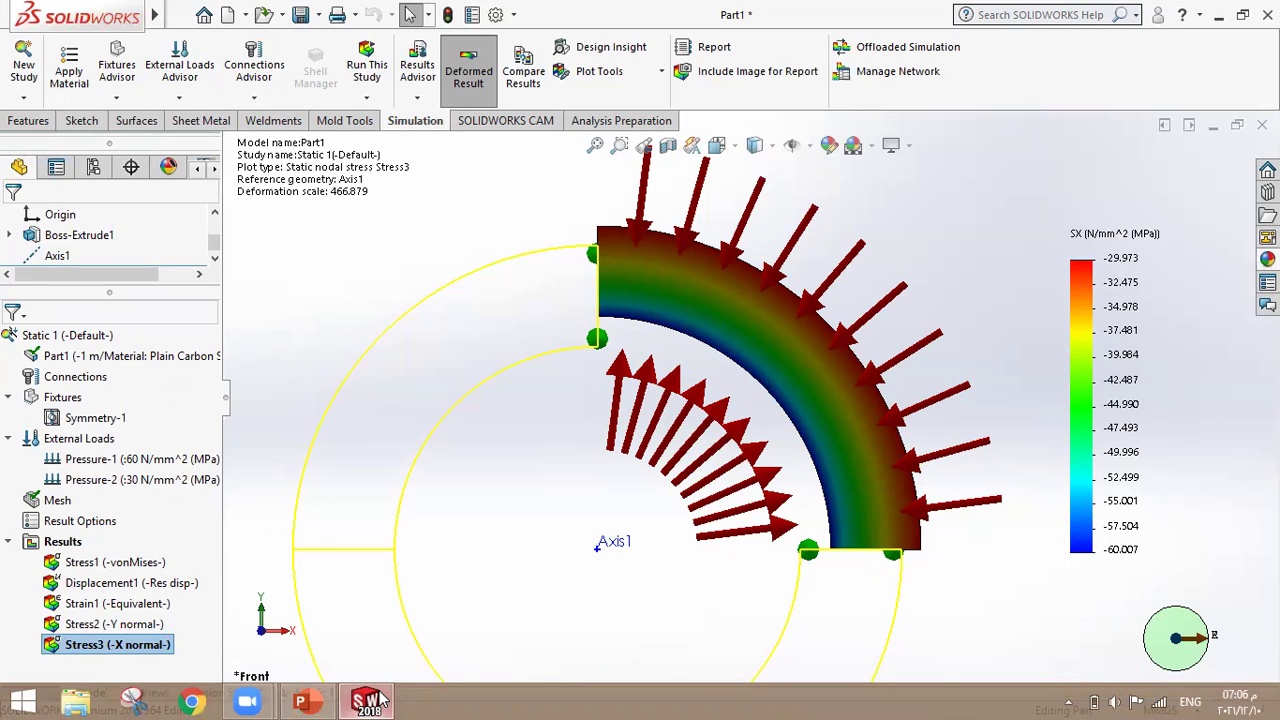
click(378, 700)
click(378, 700)
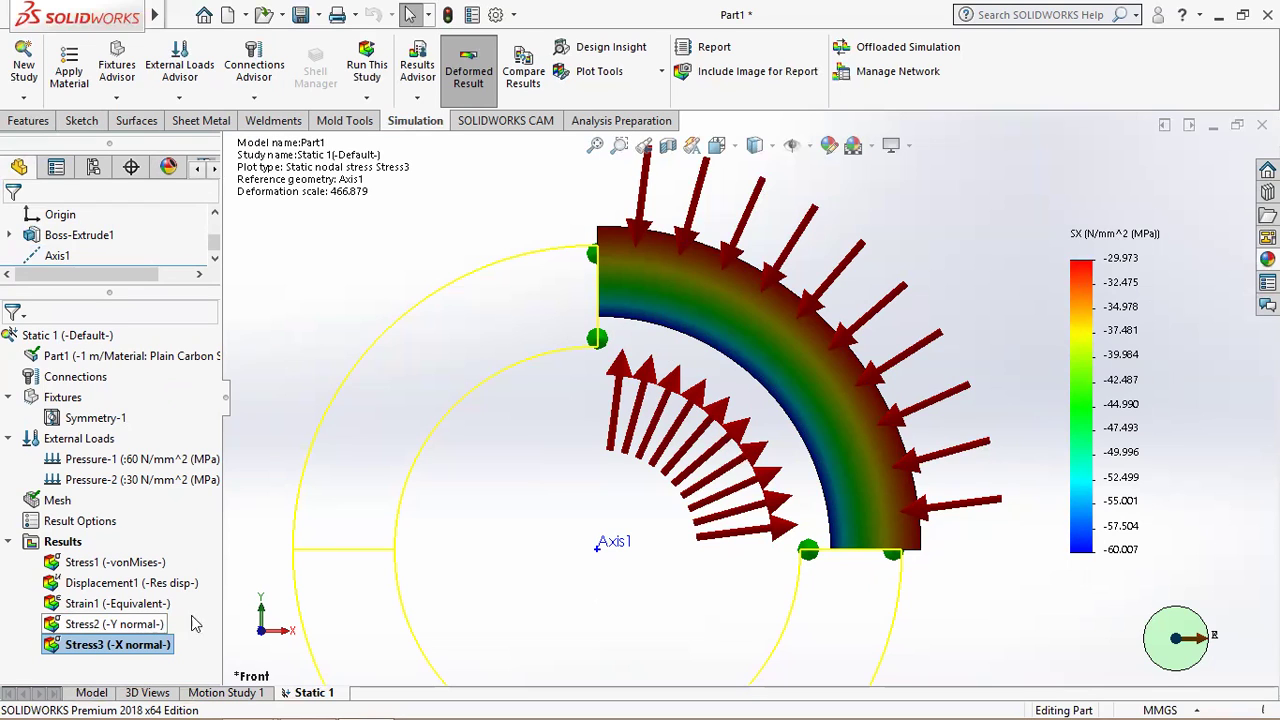
Create the Stress4 SZ: Z Normal Stress plot referenced to Axis1 (−3.459 to −3.264 MPa).
right_click(62, 541)
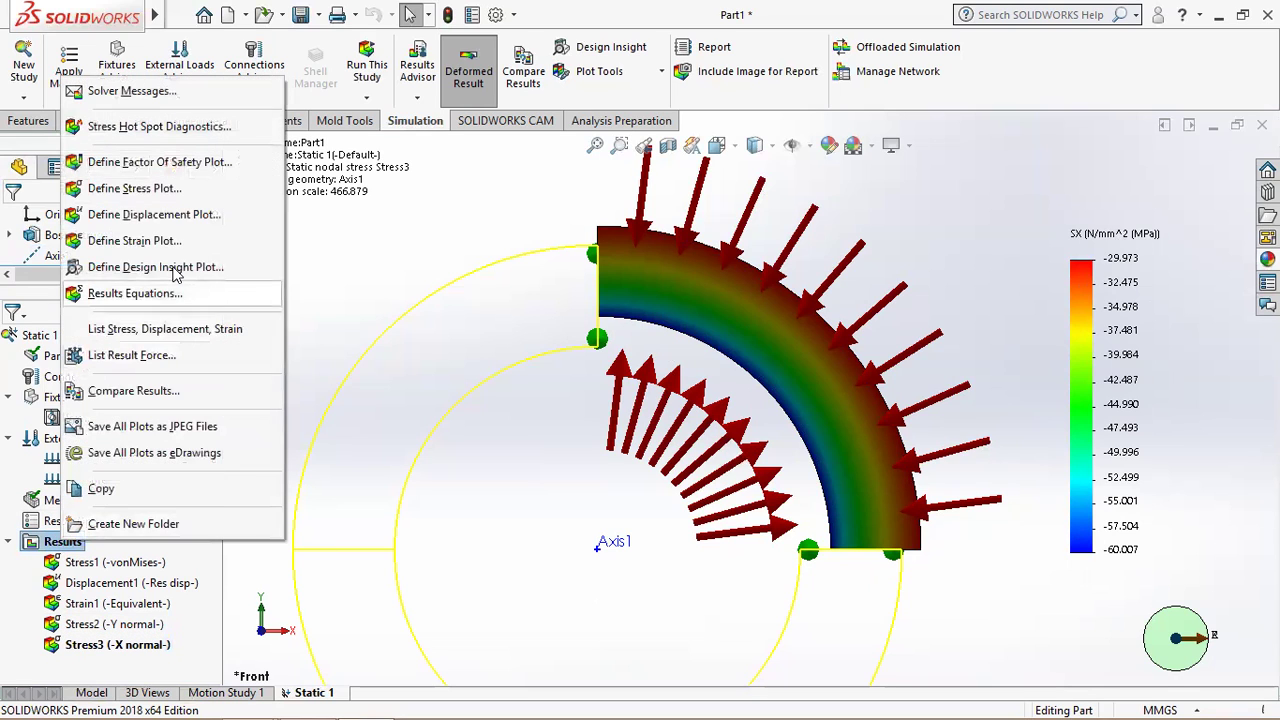
click(170, 189)
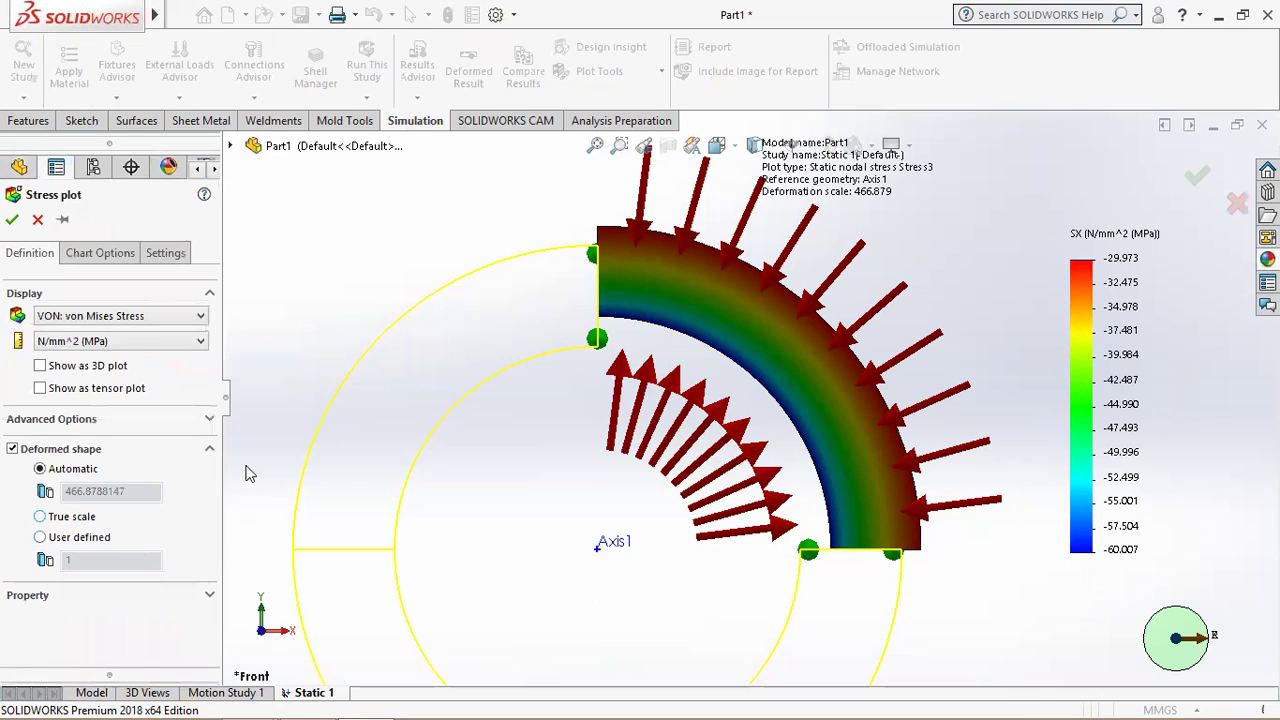
click(130, 316)
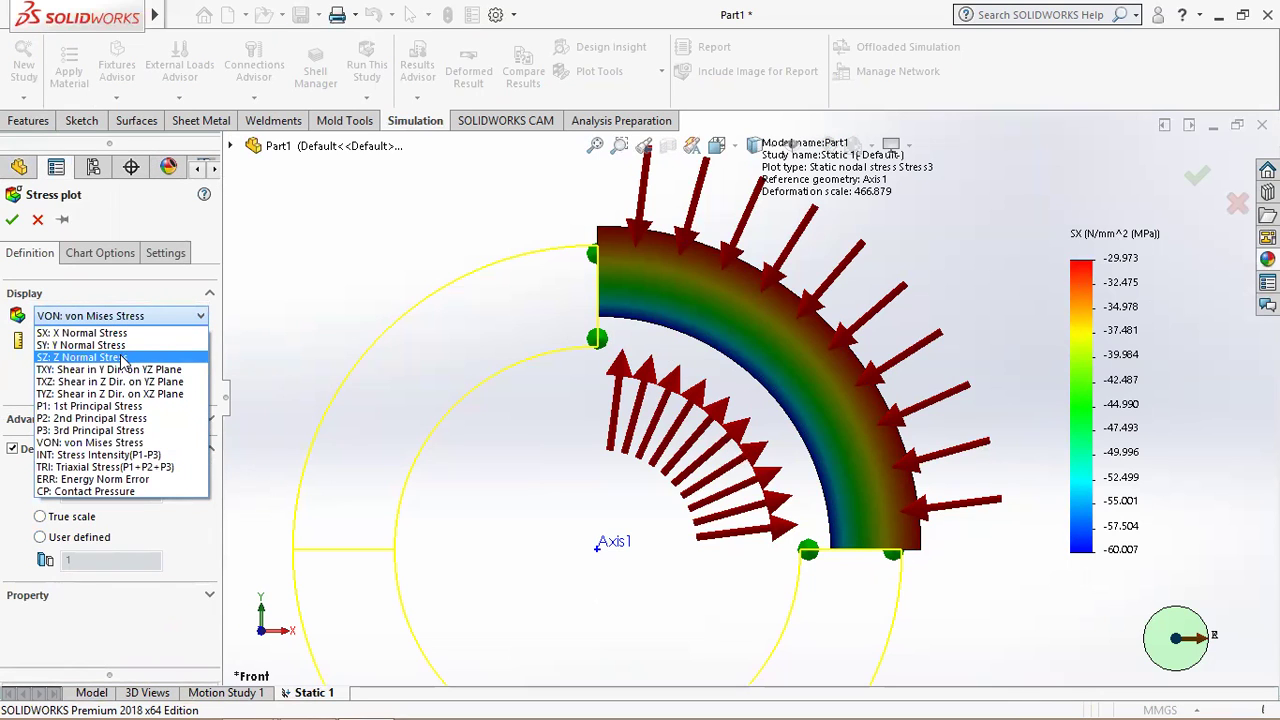
click(122, 358)
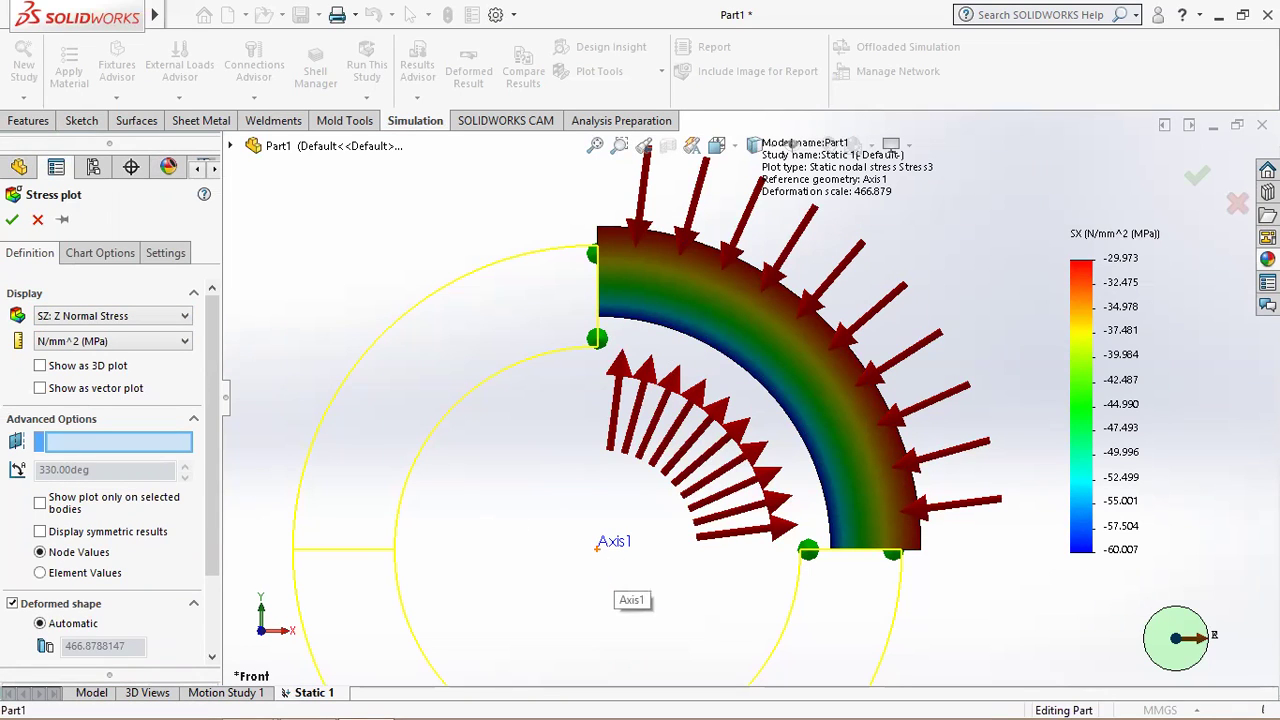
click(602, 547)
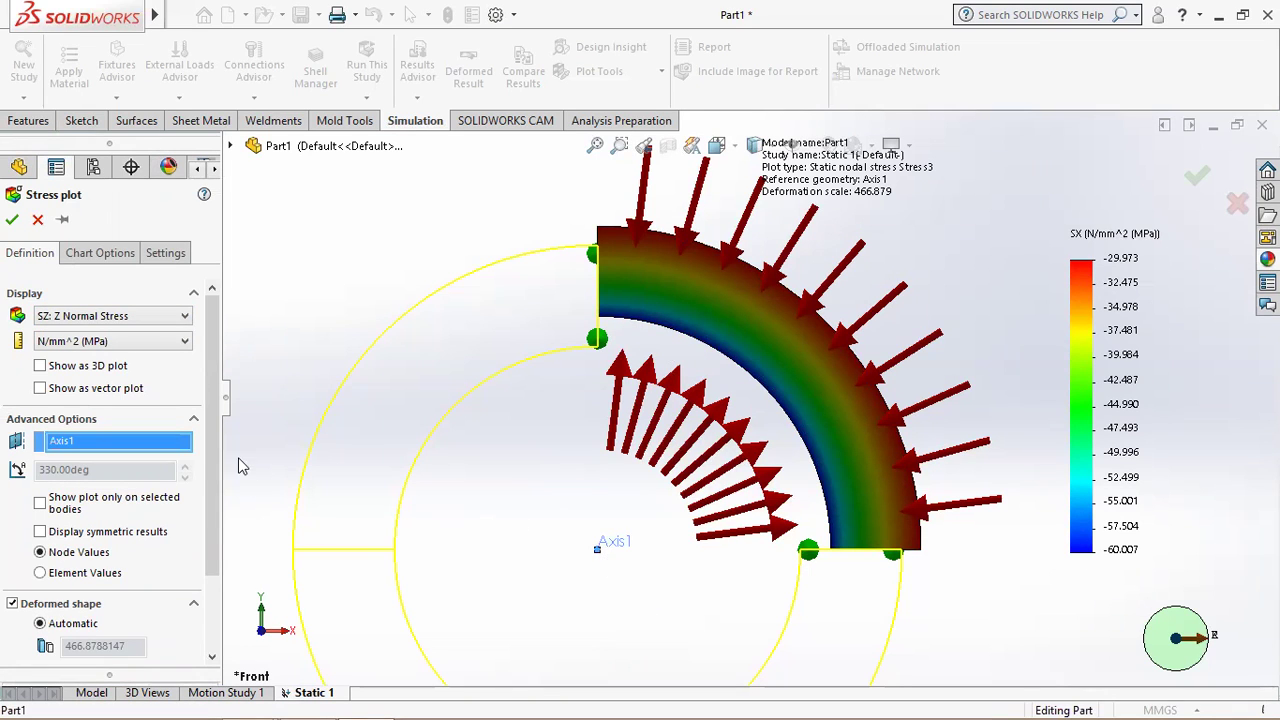
click(12, 220)
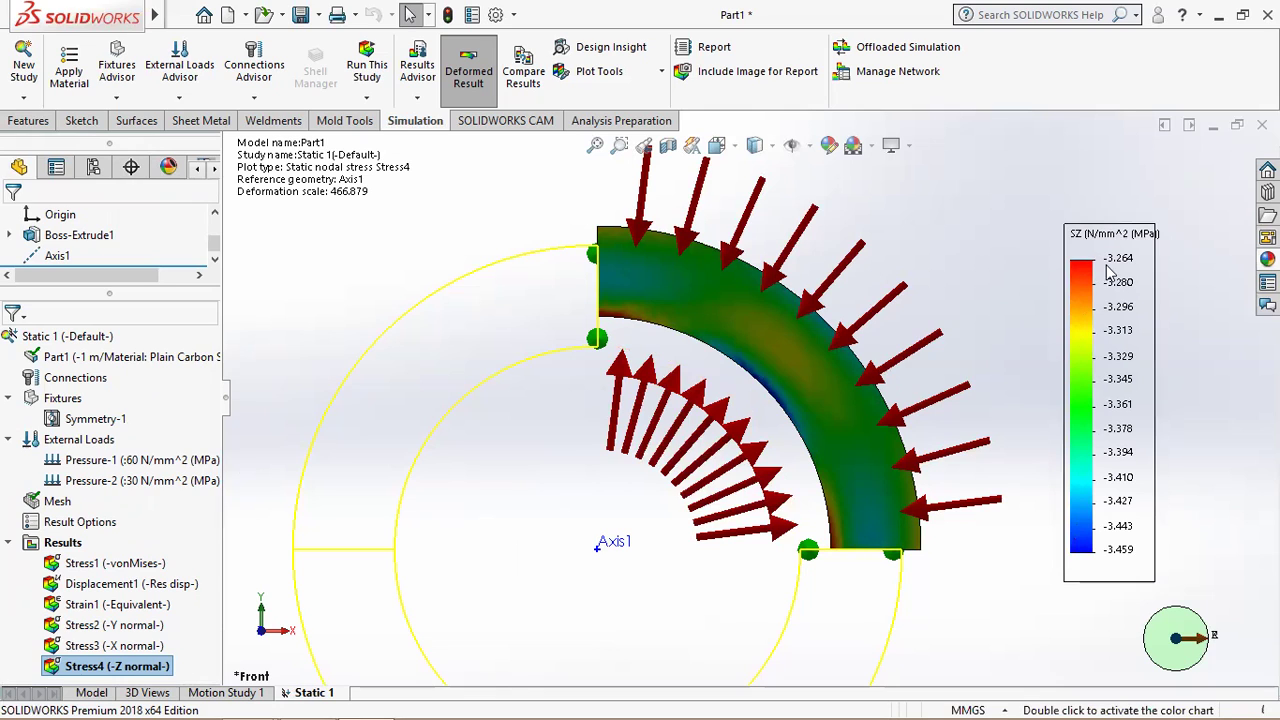
Reactivate the Stress2 SY plot and start a probe on it.
click(118, 626)
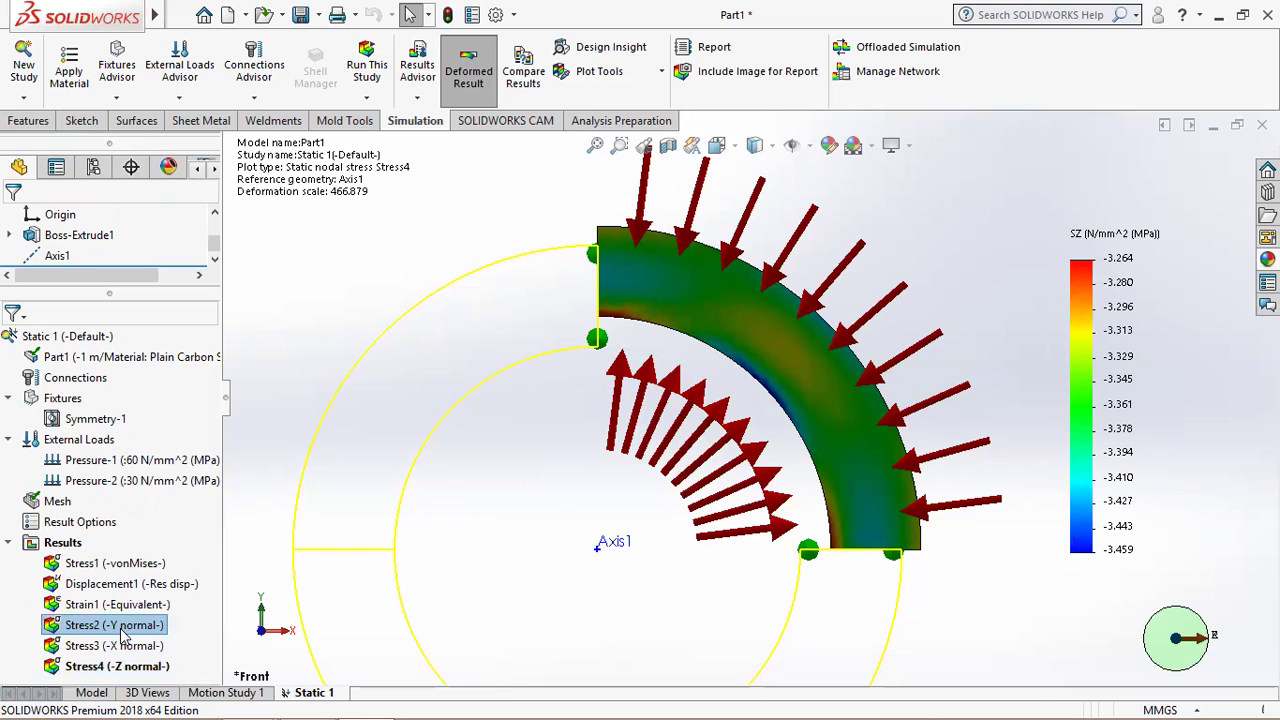
double_click(118, 626)
right_click(121, 630)
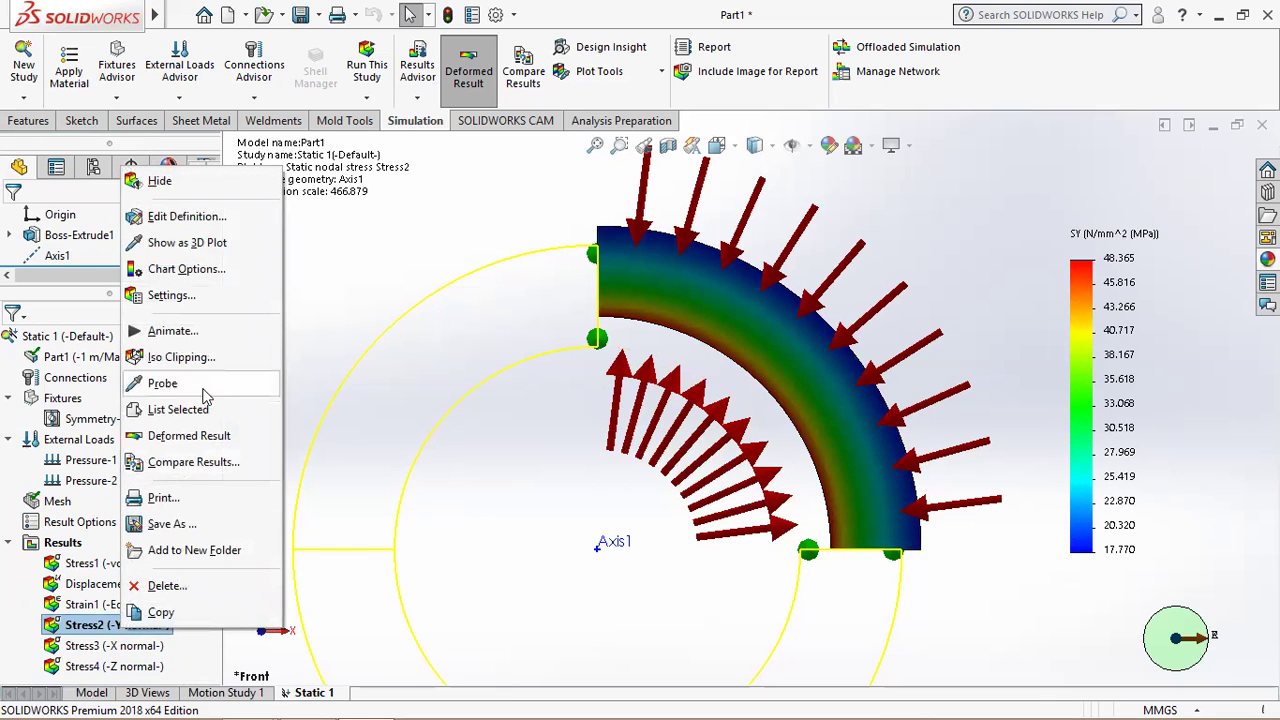
click(140, 389)
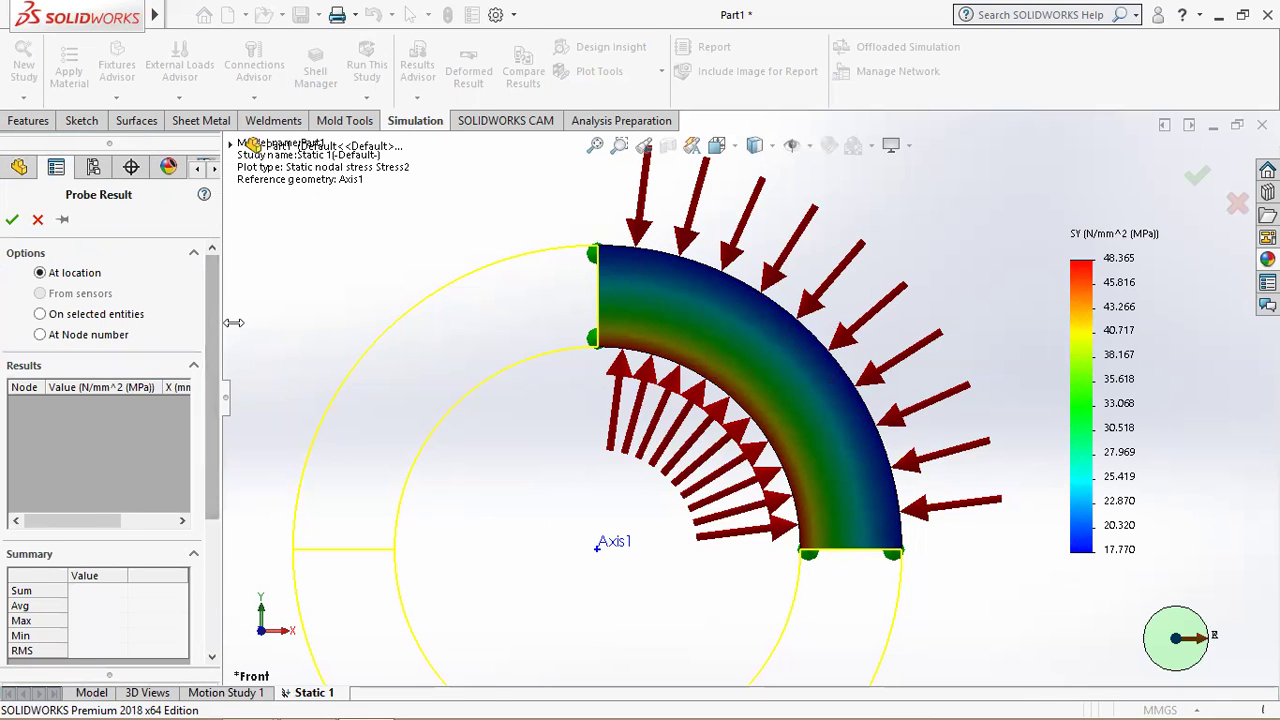
drag(224, 325, 287, 338)
Review slide 7's thick-cylinder stress-versus-radius chart, then return to the SOLIDWORKS probe.
click(300, 700)
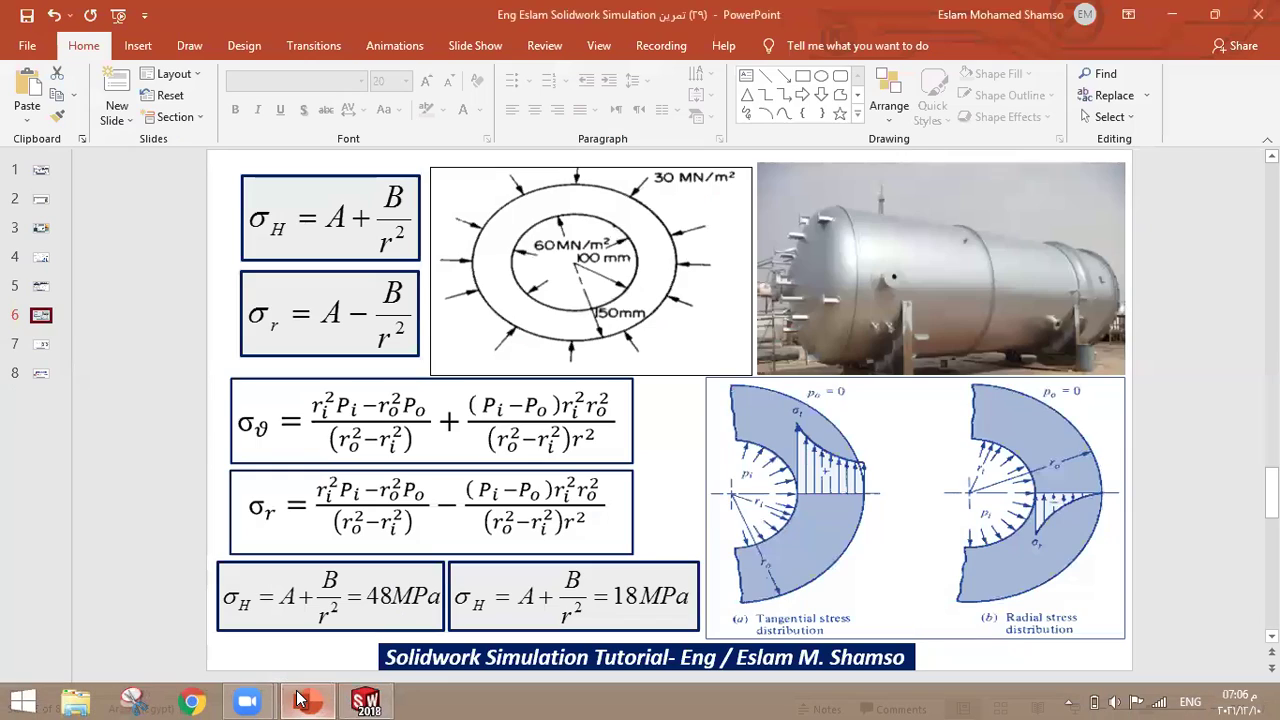
click(36, 344)
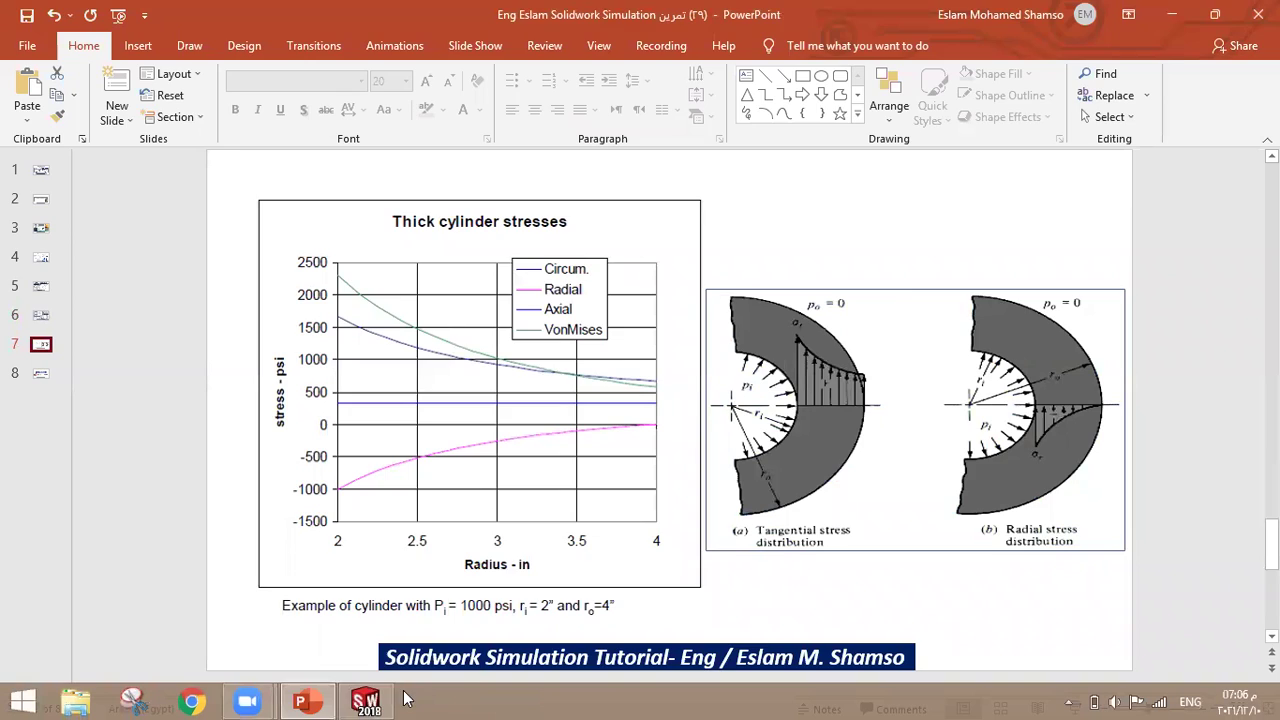
click(385, 698)
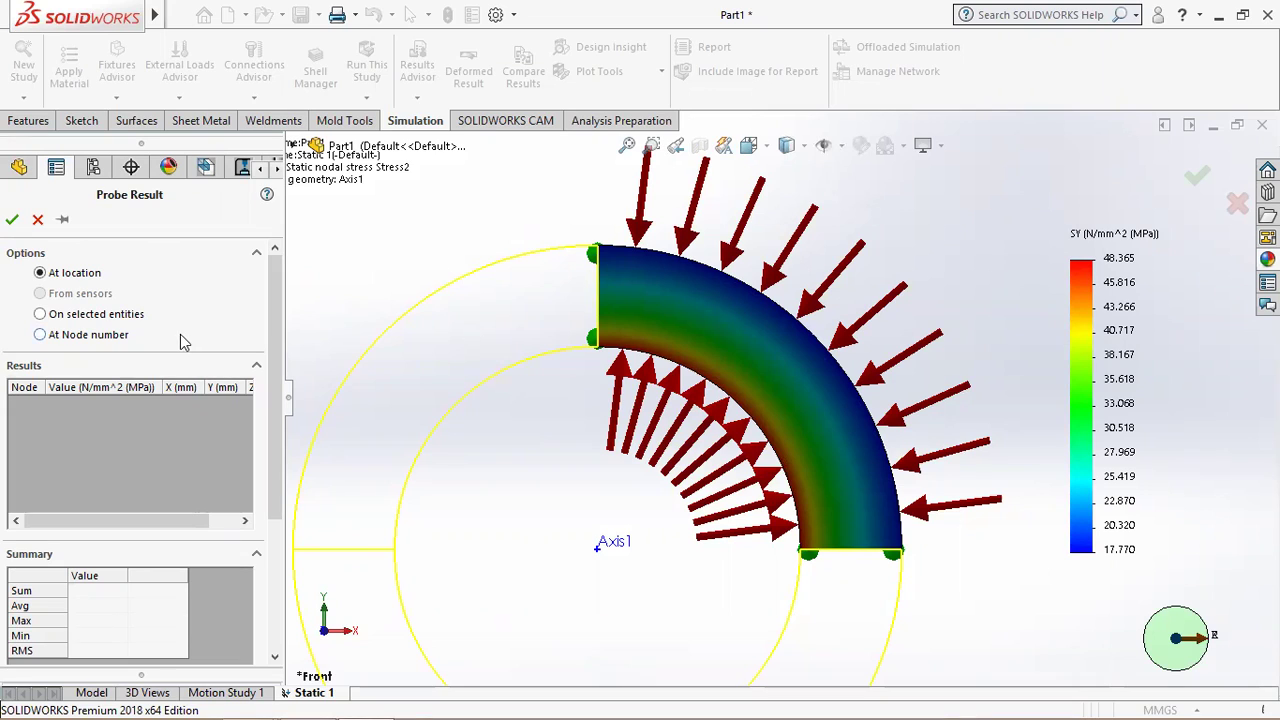
Probe SY values along the bottom straight edge of the quarter ring.
click(40, 315)
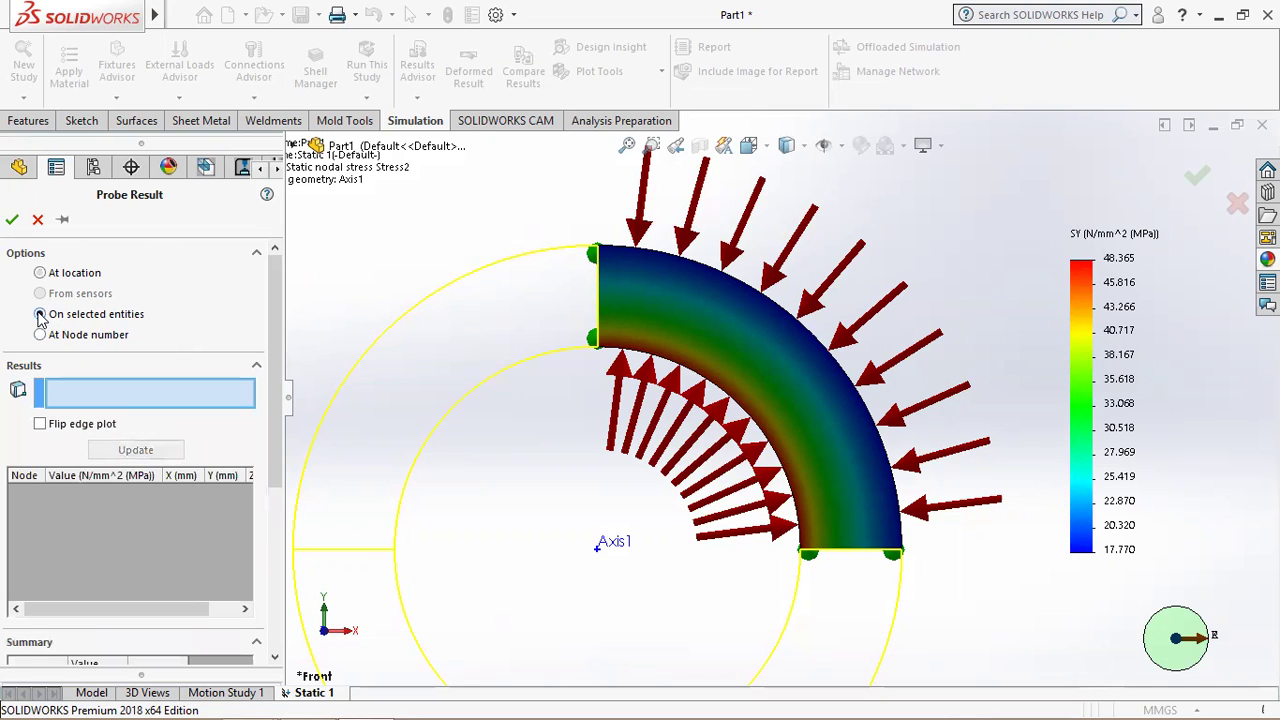
click(848, 549)
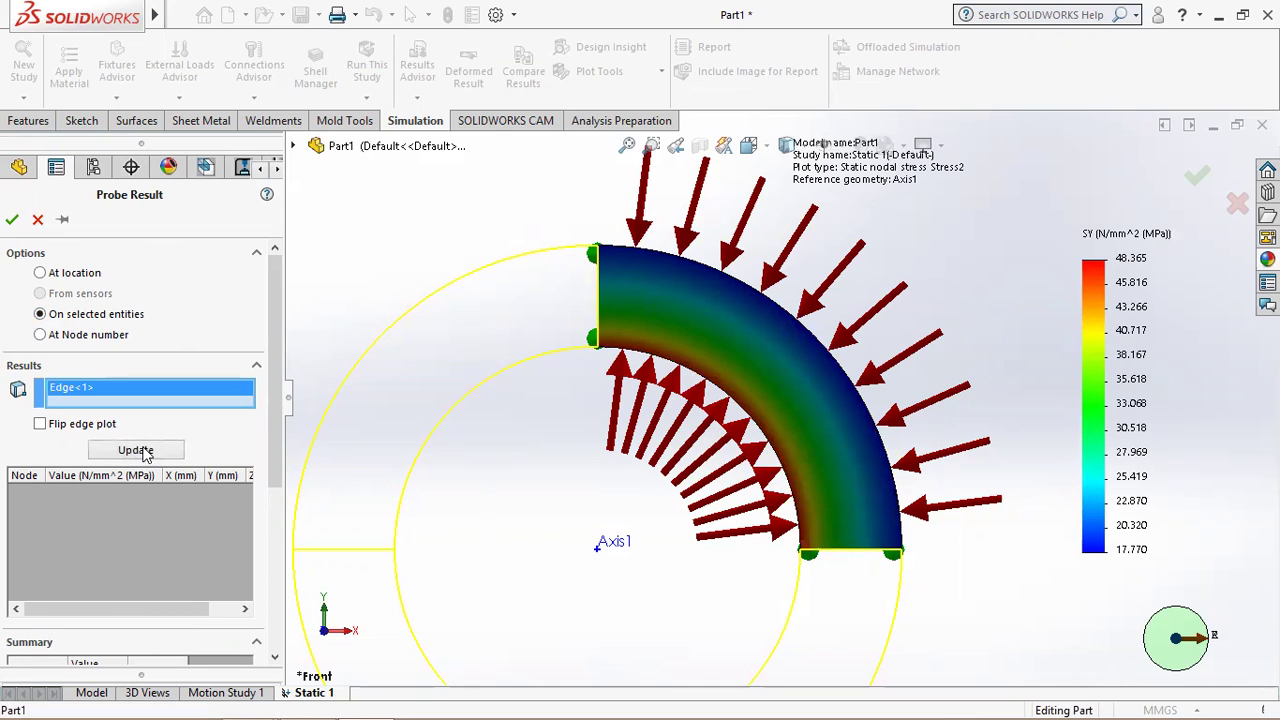
click(146, 455)
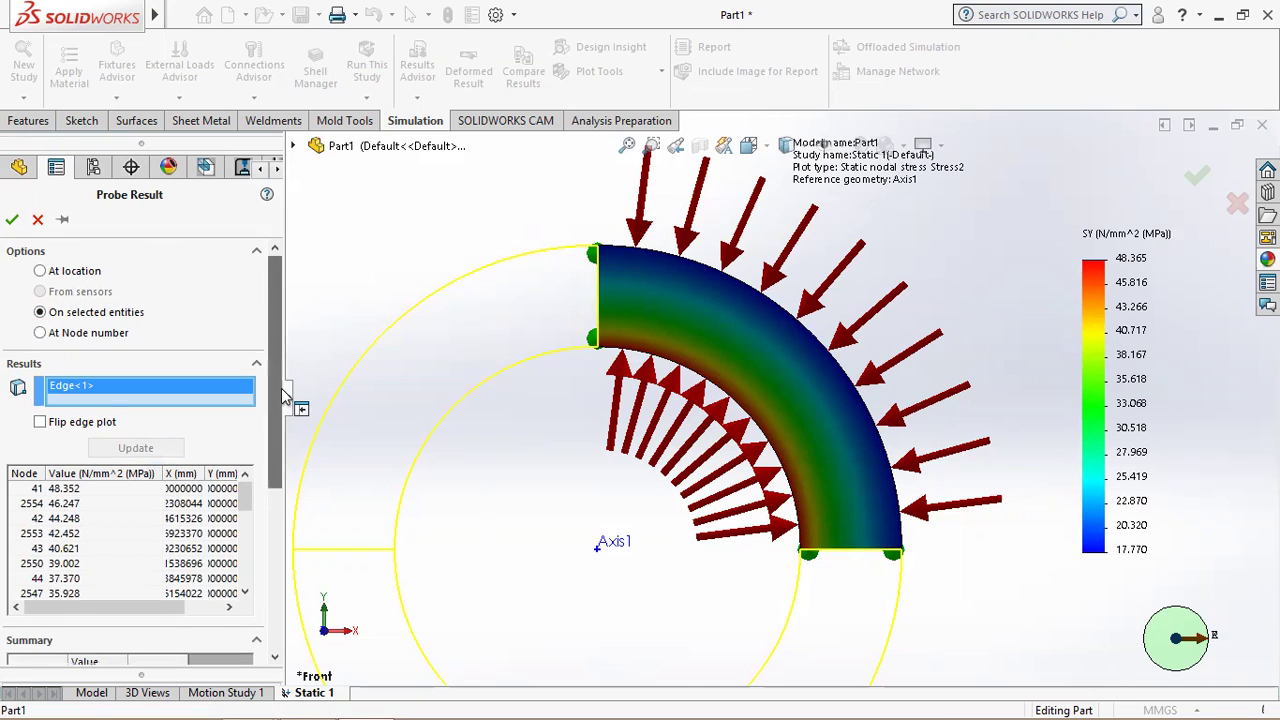
drag(280, 400, 280, 432)
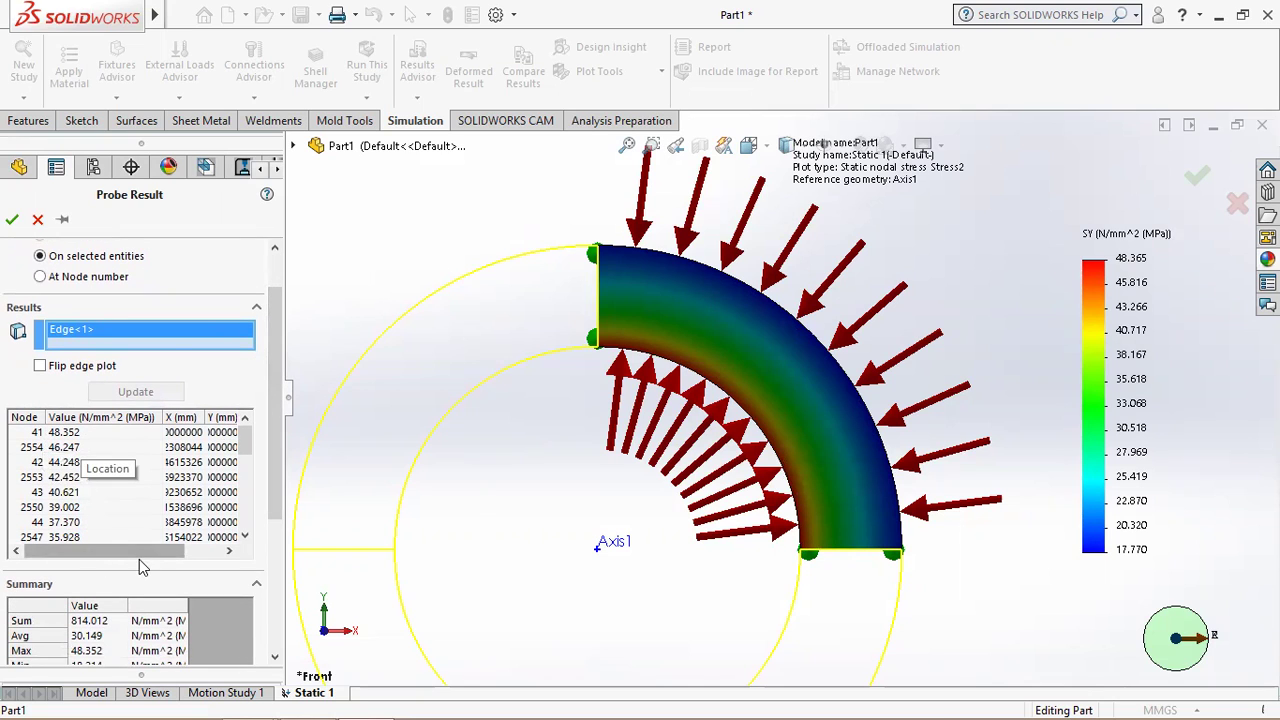
drag(250, 455, 250, 535)
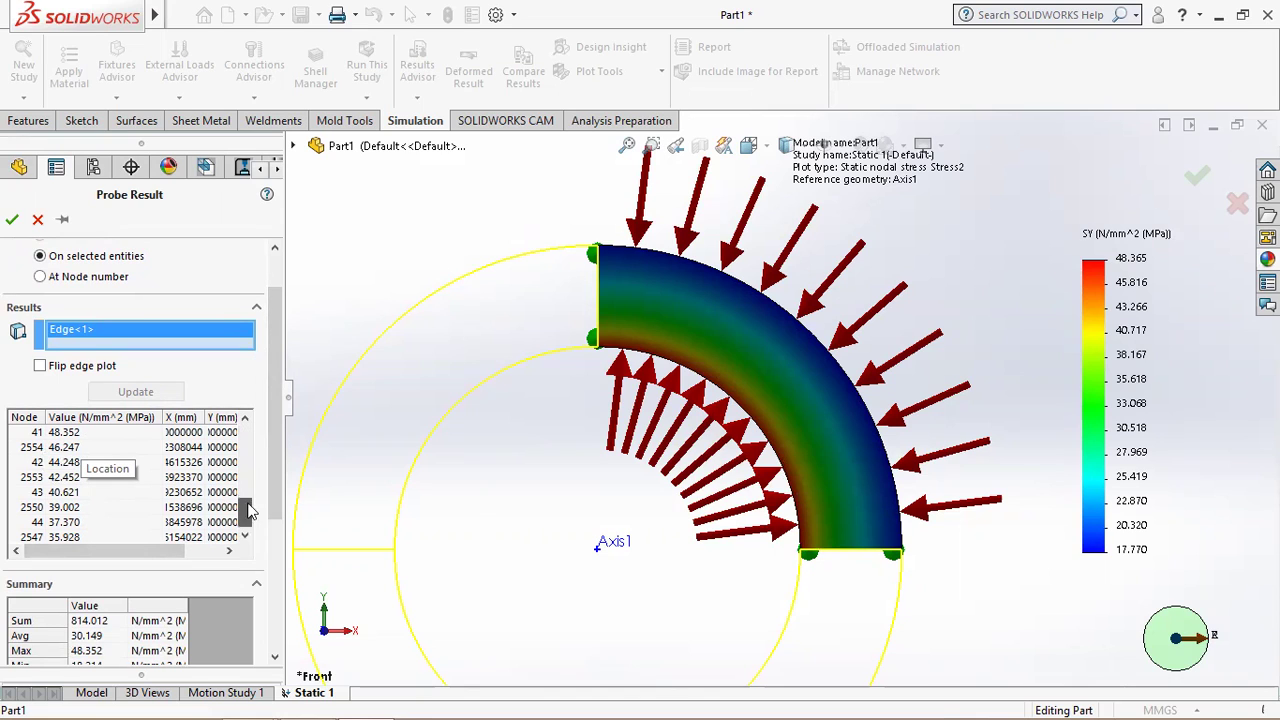
scroll(268, 521, down, 3)
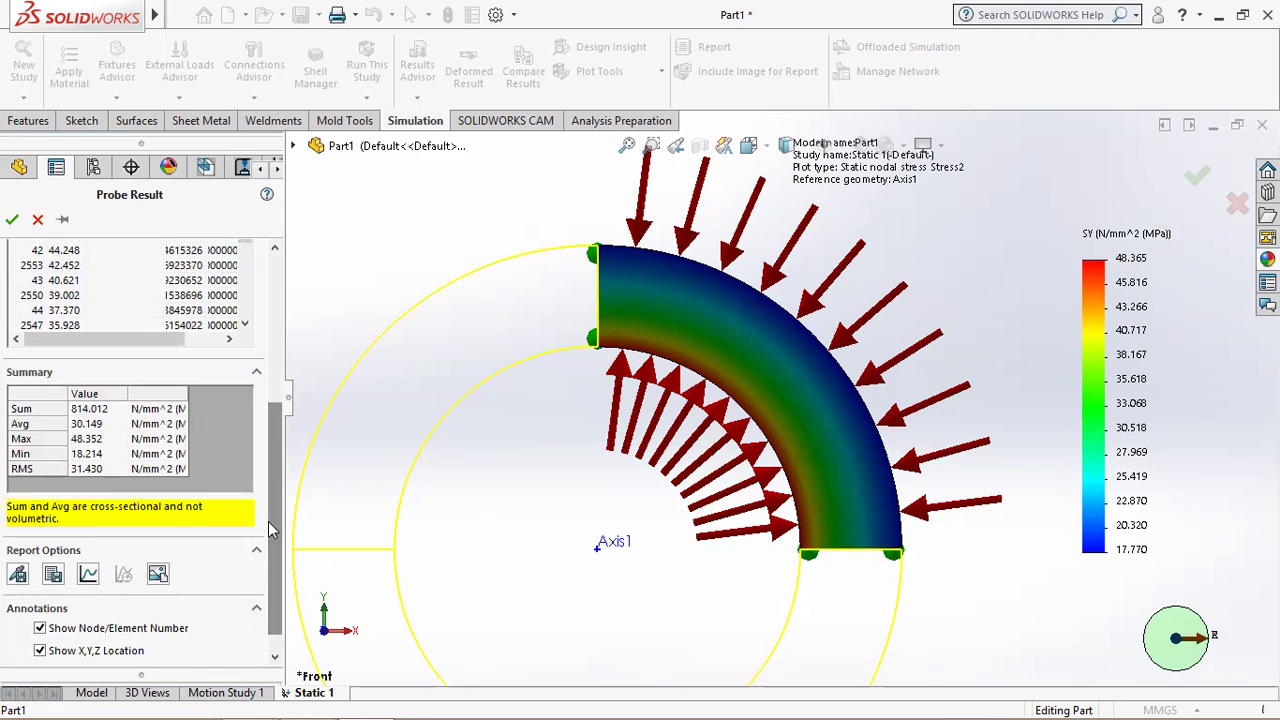
Graph the SY edge plot and read values falling from 48.352 to 18.214 MPa.
click(88, 574)
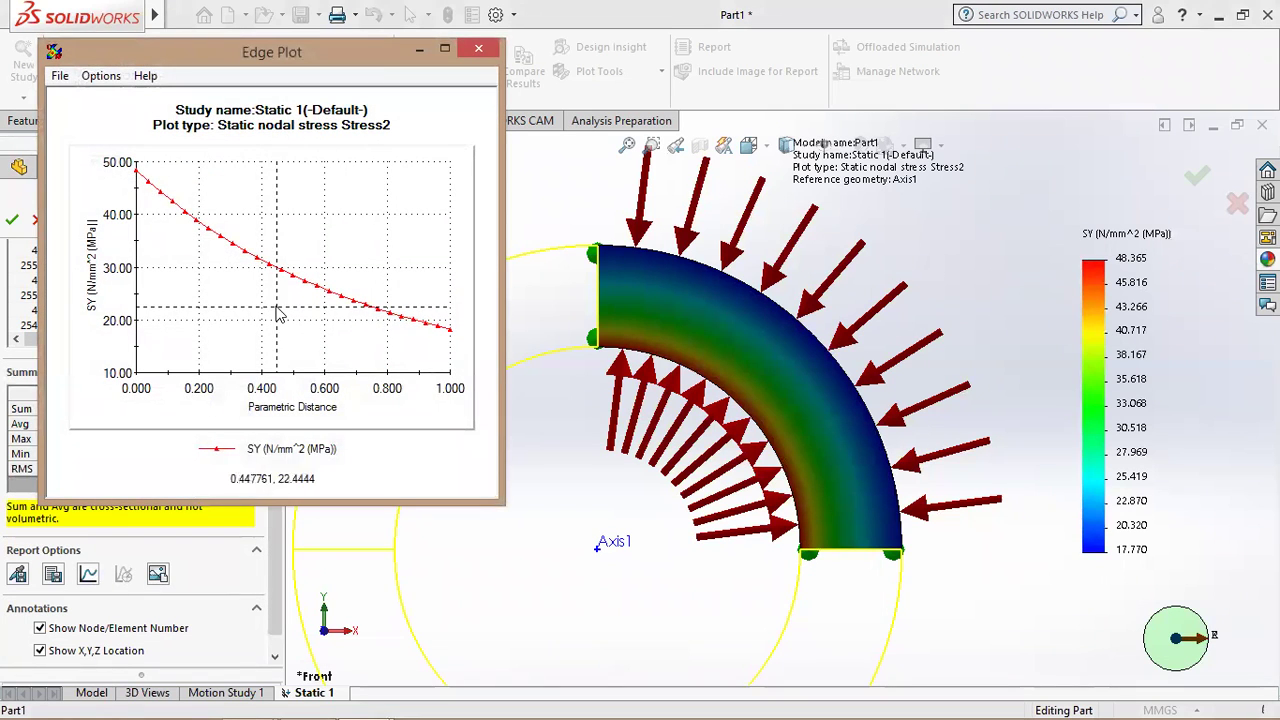
drag(130, 163, 370, 310)
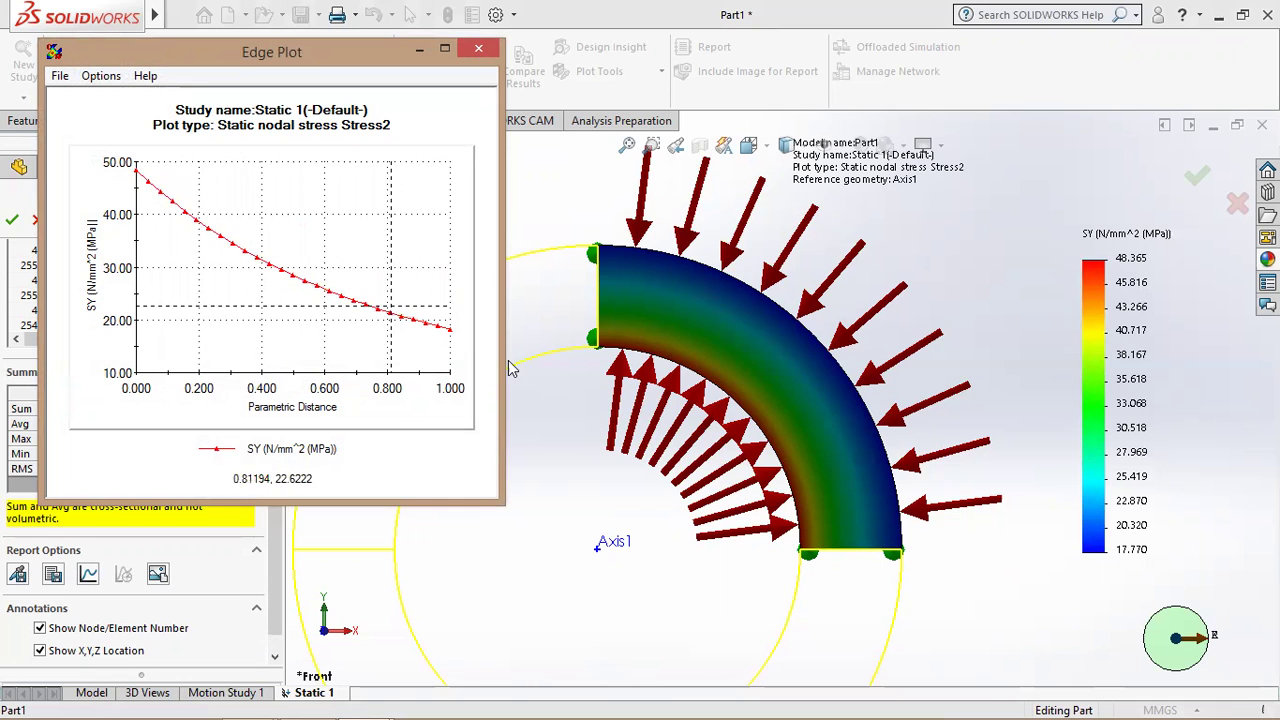
click(320, 700)
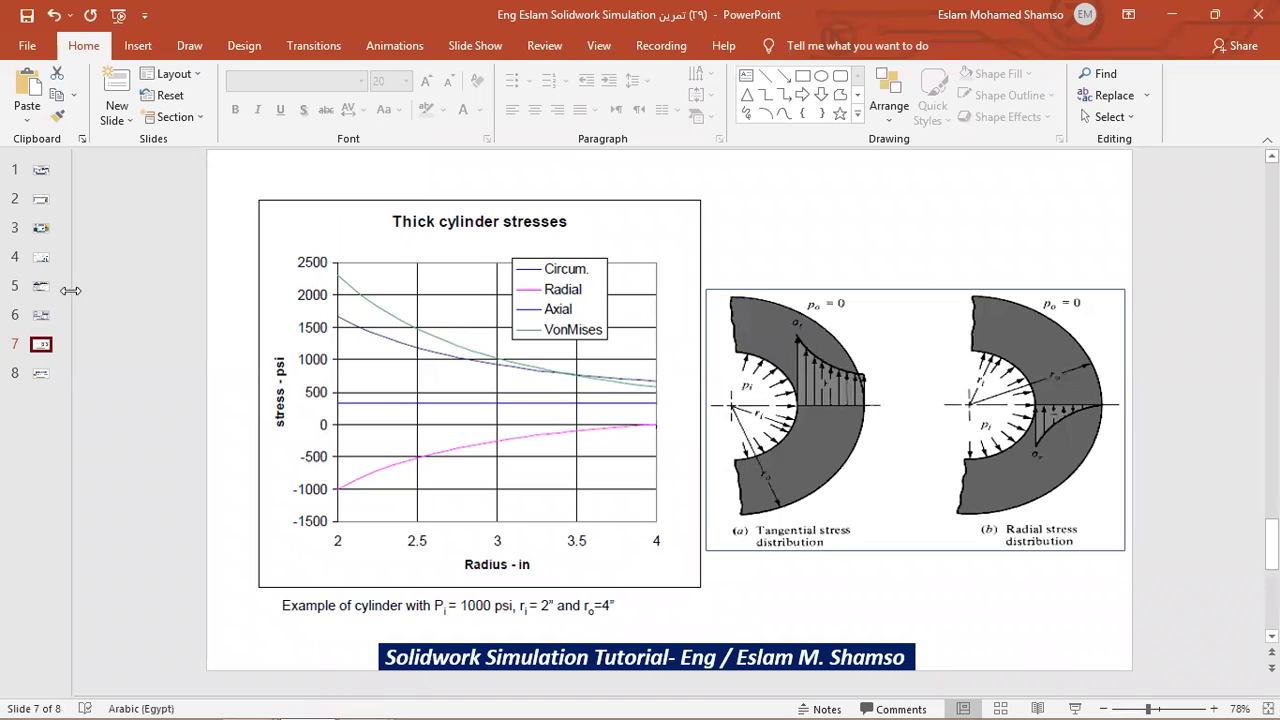
Review slide 6's stress equations, then return to the SY probe results (average 30.149 MPa).
click(40, 315)
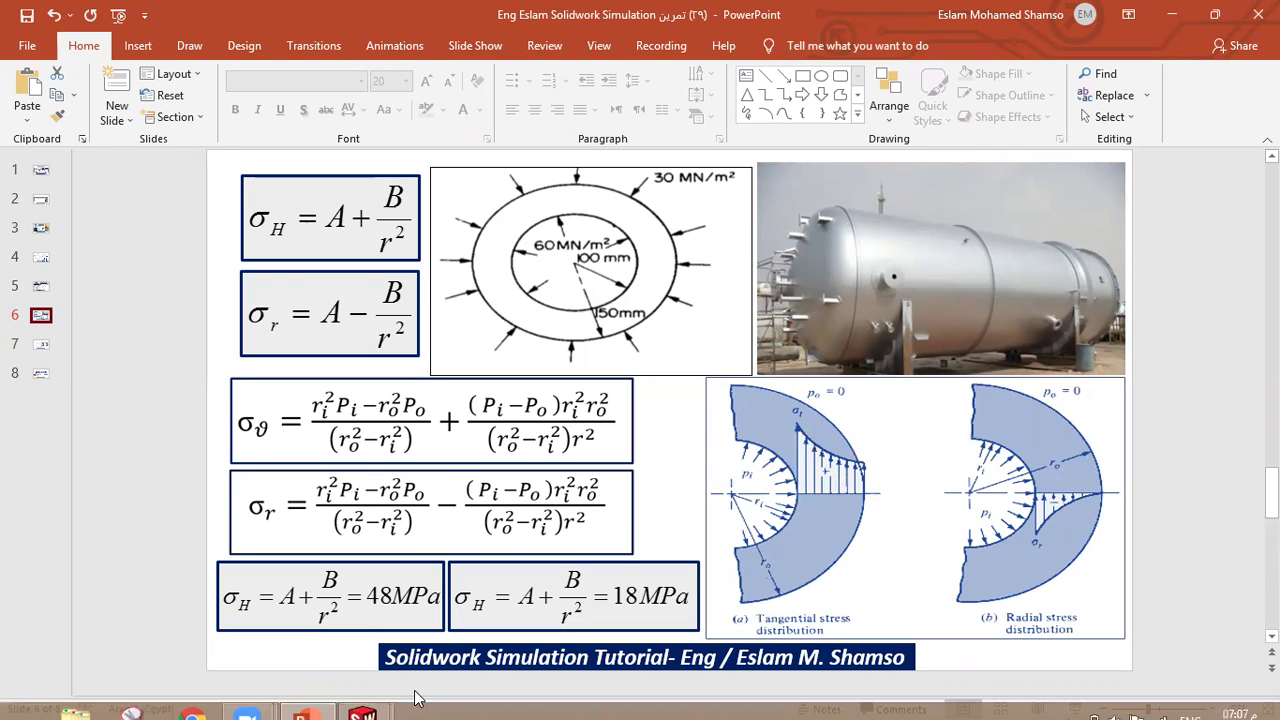
mouse_move(302, 701)
mouse_move(363, 701)
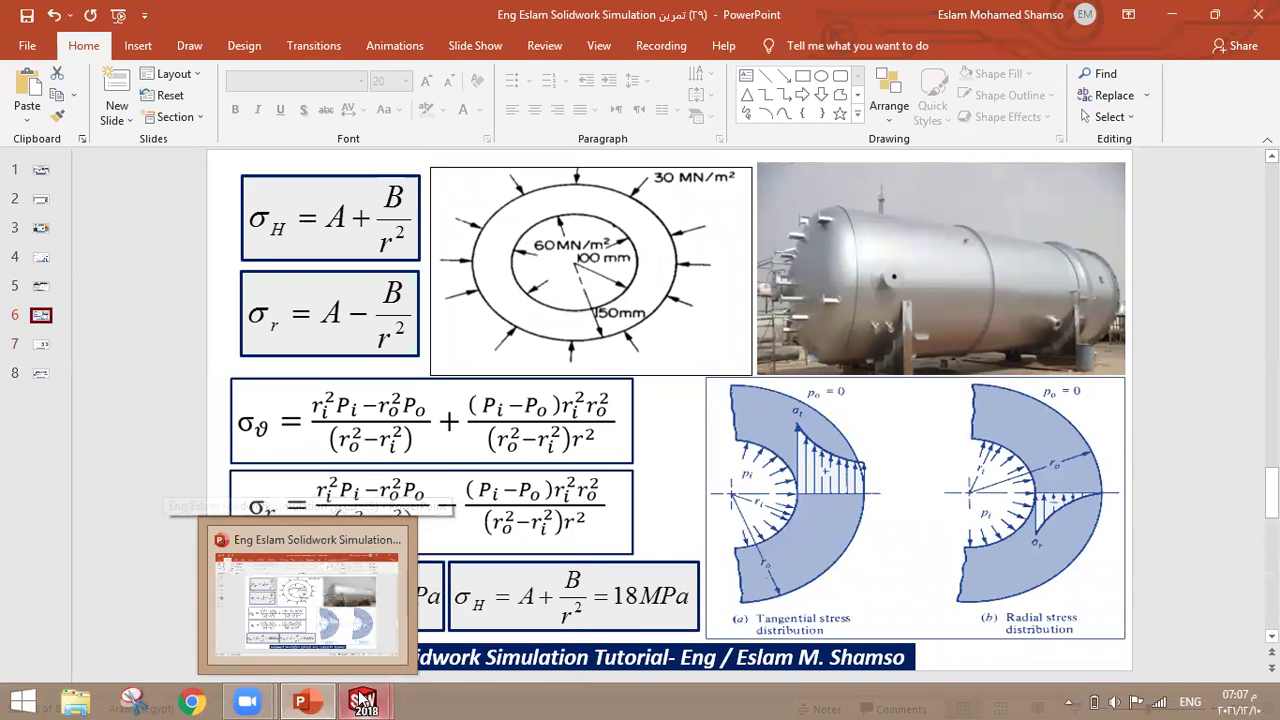
click(415, 655)
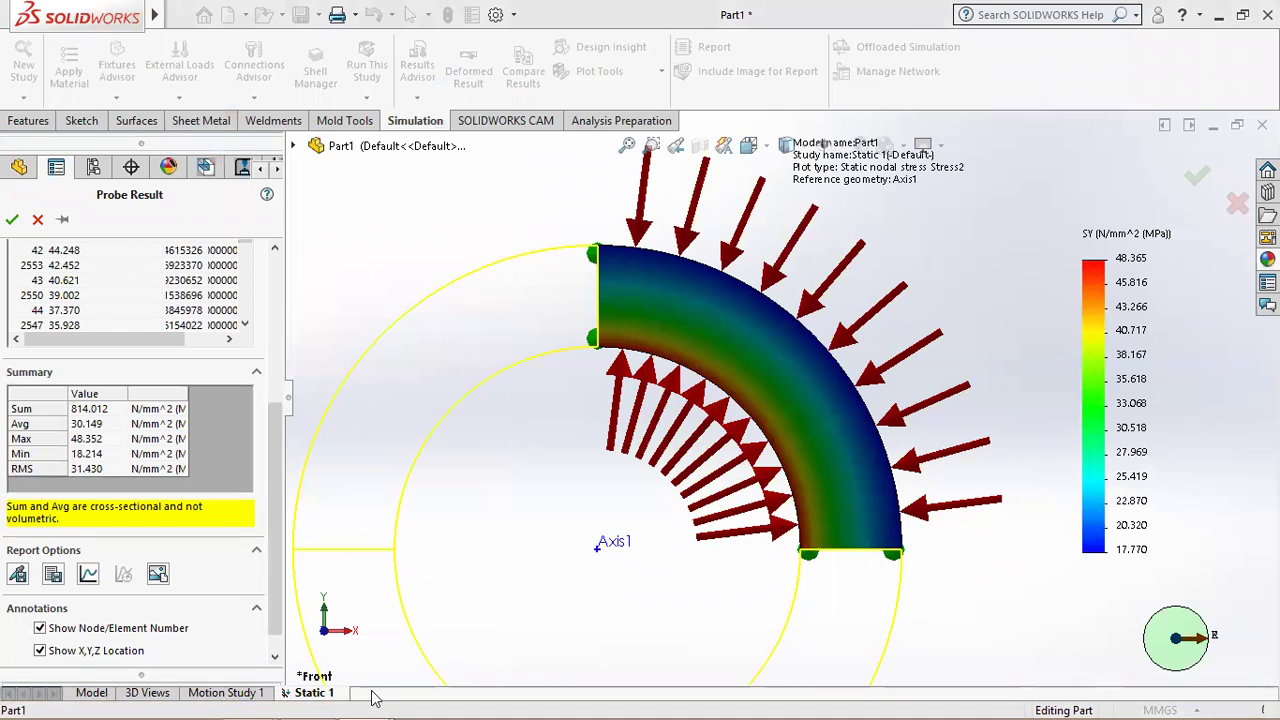
Dismiss the low-battery notice, close the SY edge graph and finish the SY probe.
click(430, 610)
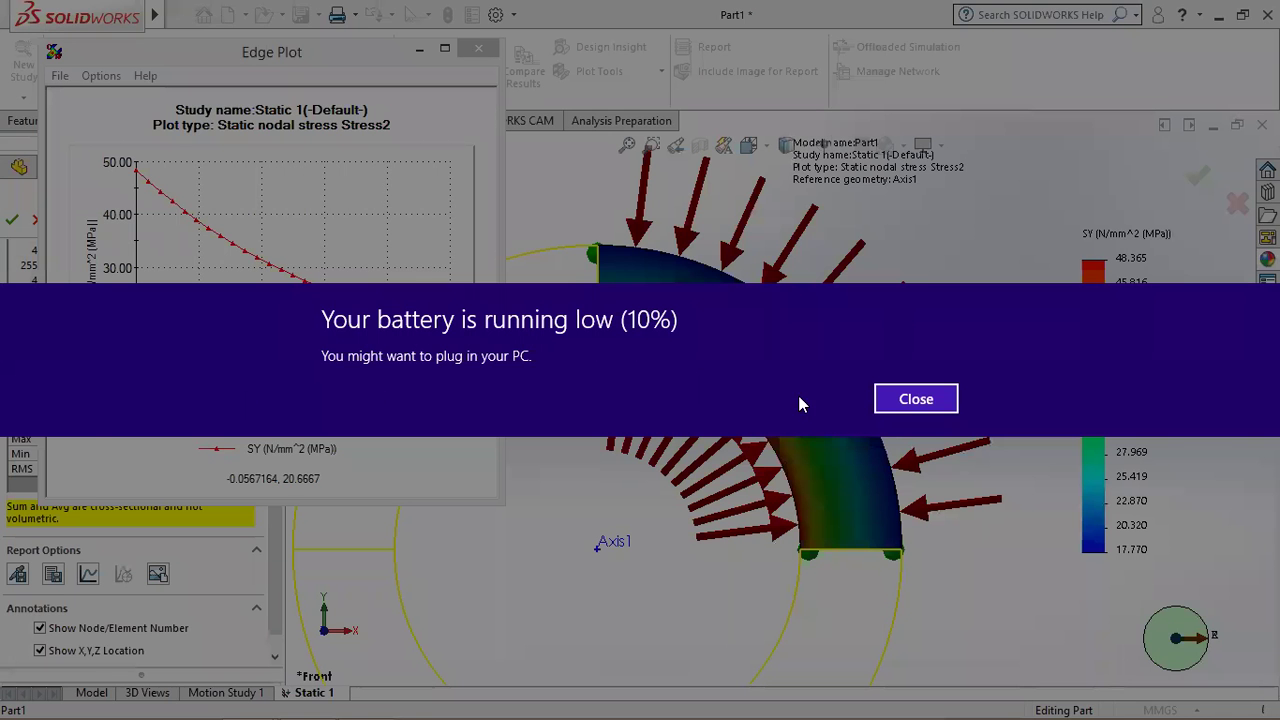
click(908, 398)
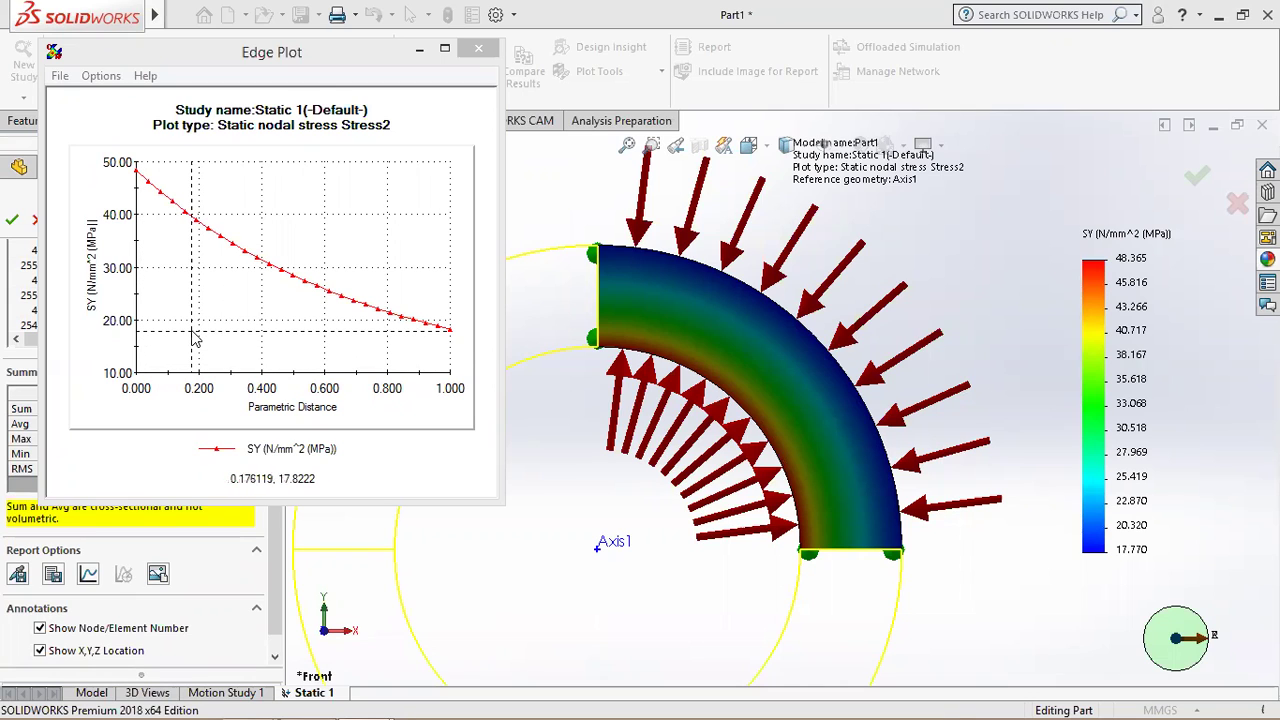
click(476, 60)
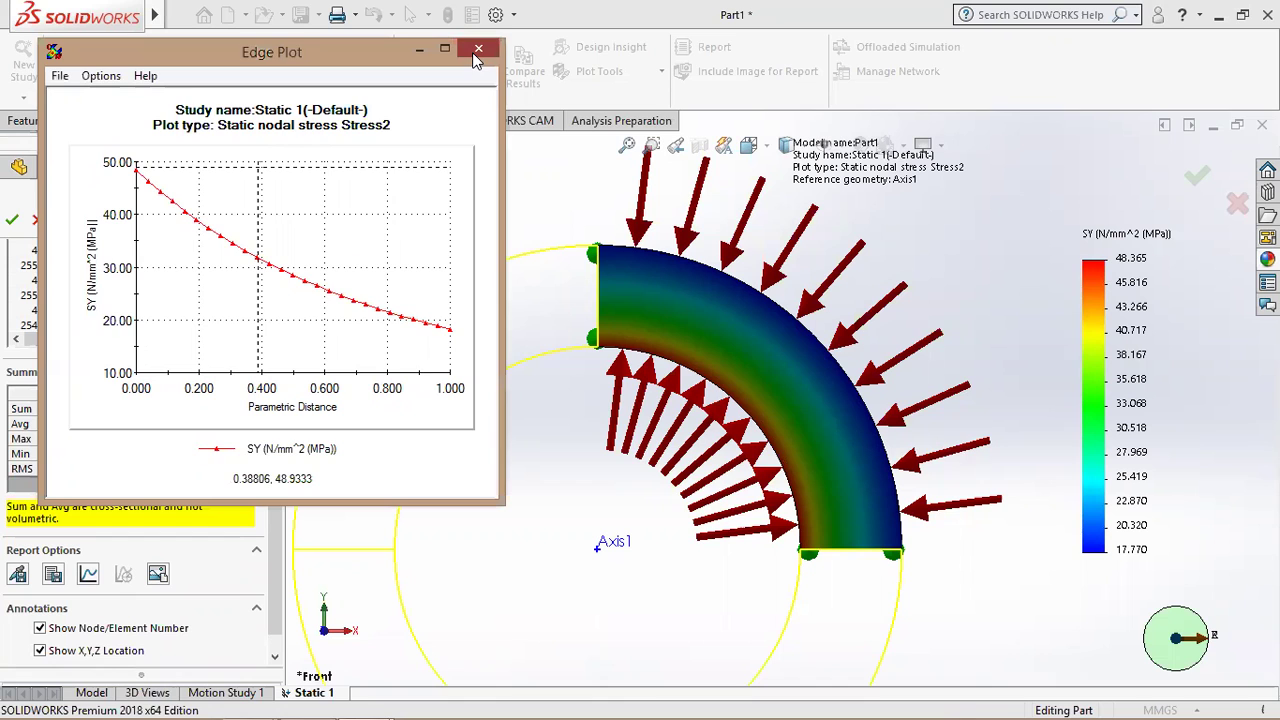
click(476, 58)
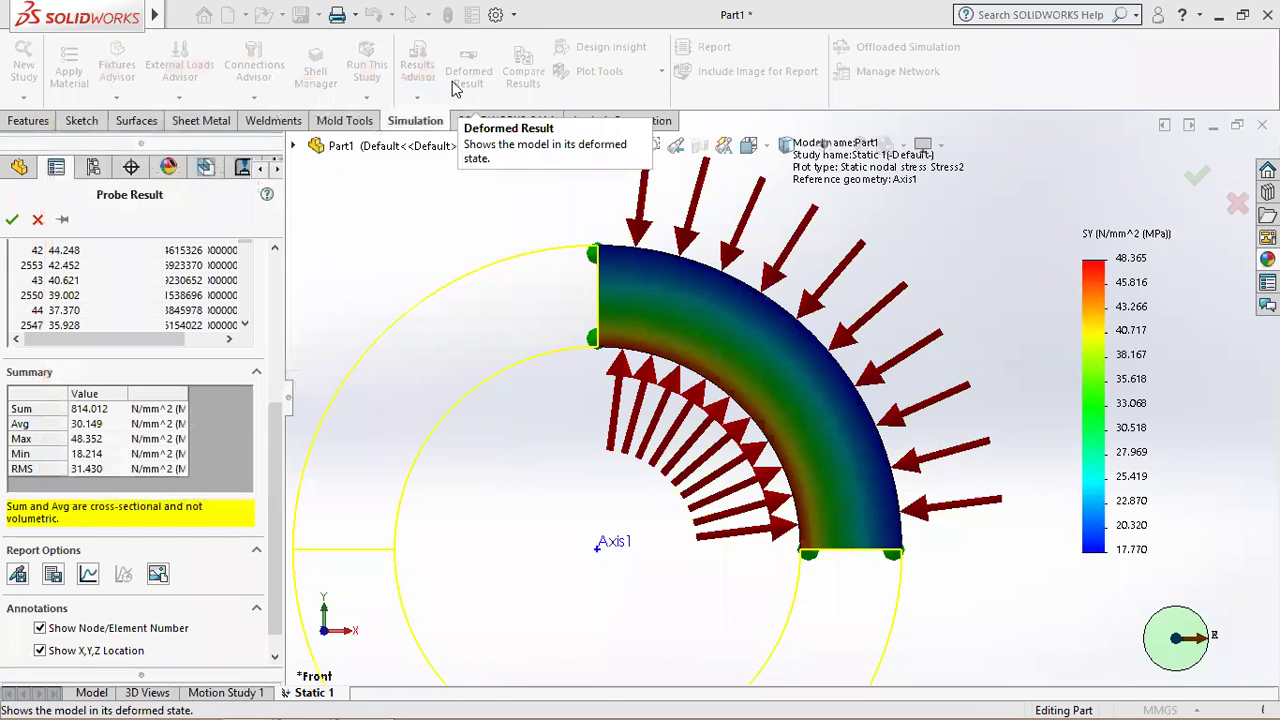
click(13, 220)
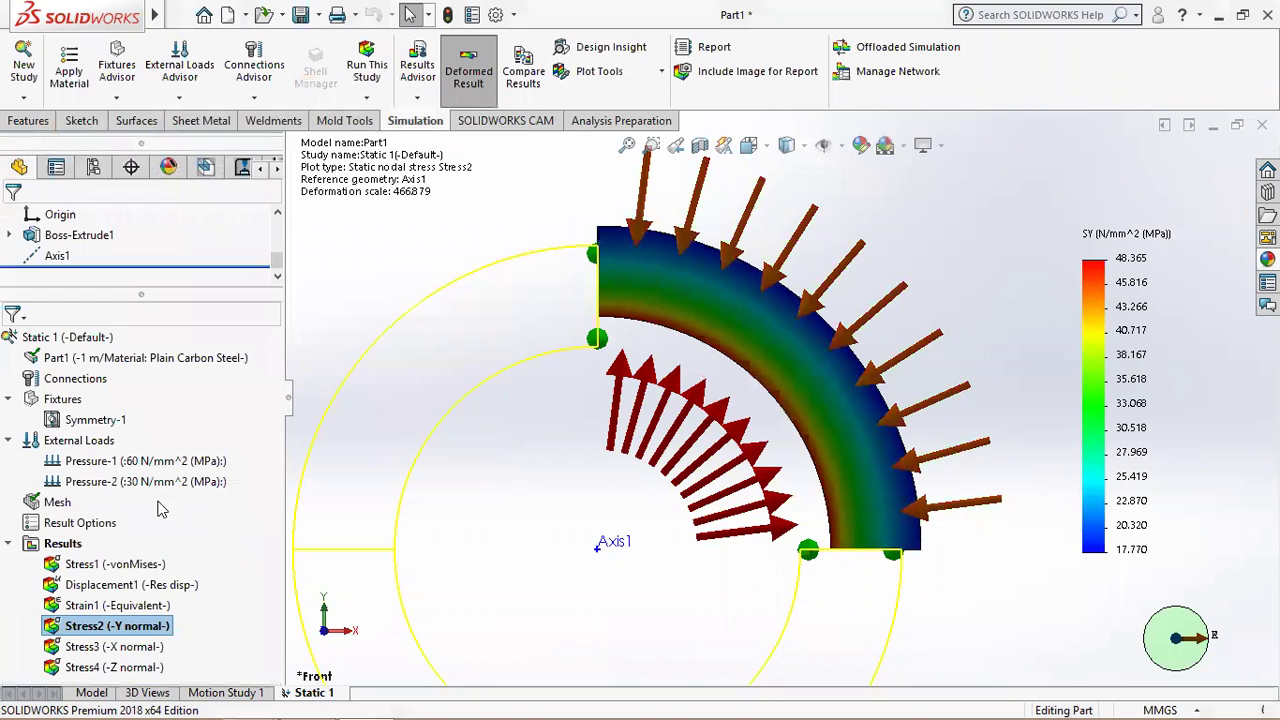
Display the Stress3 SX plot and probe its bottom straight edge, listing the values.
double_click(135, 648)
right_click(137, 652)
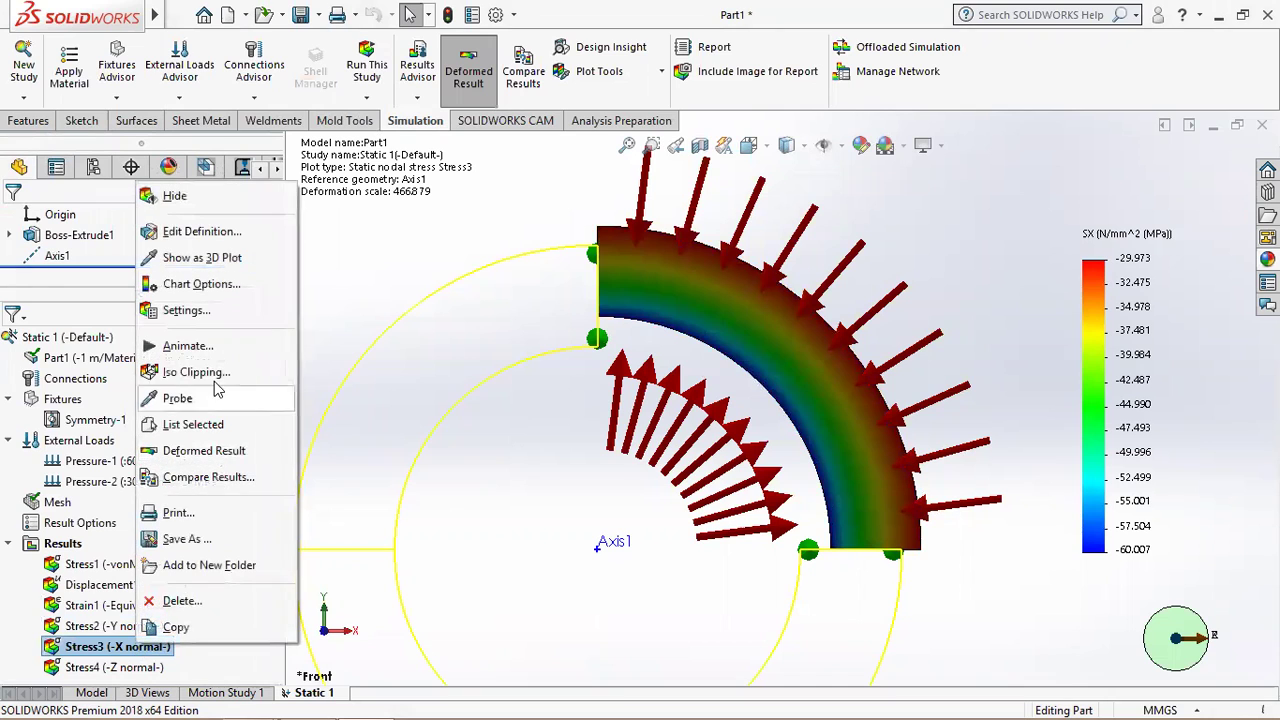
click(188, 398)
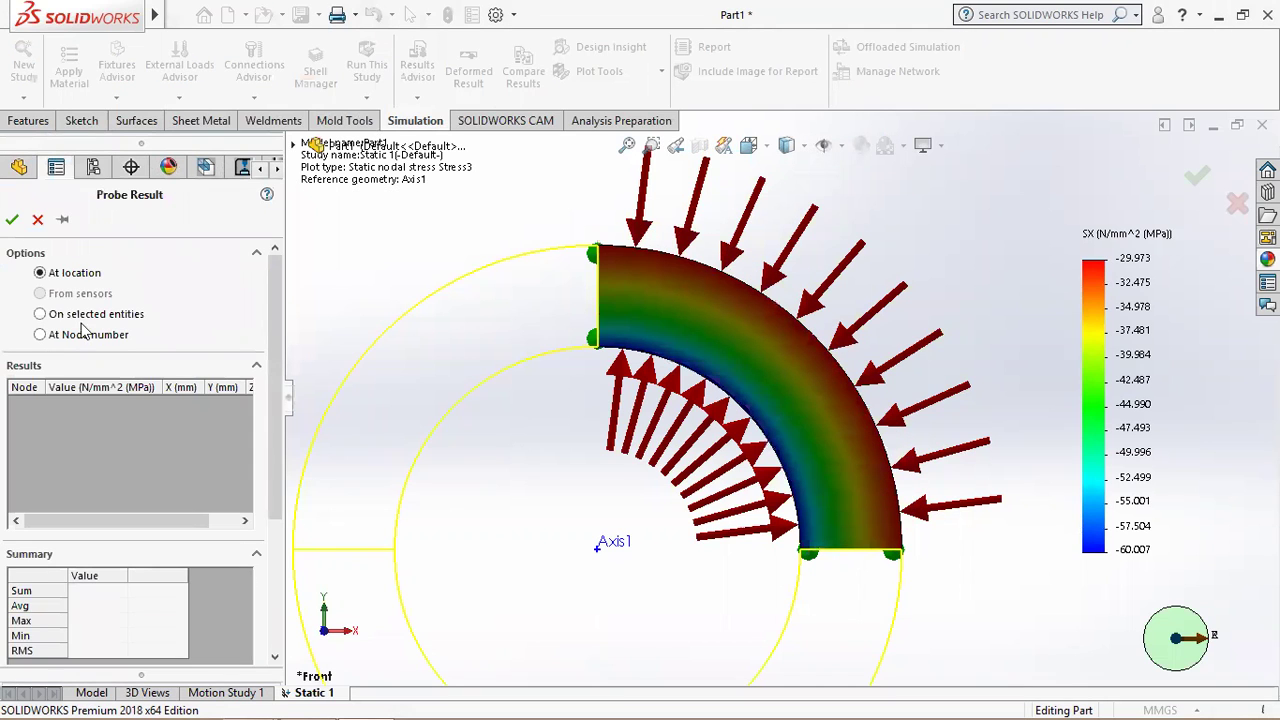
click(80, 314)
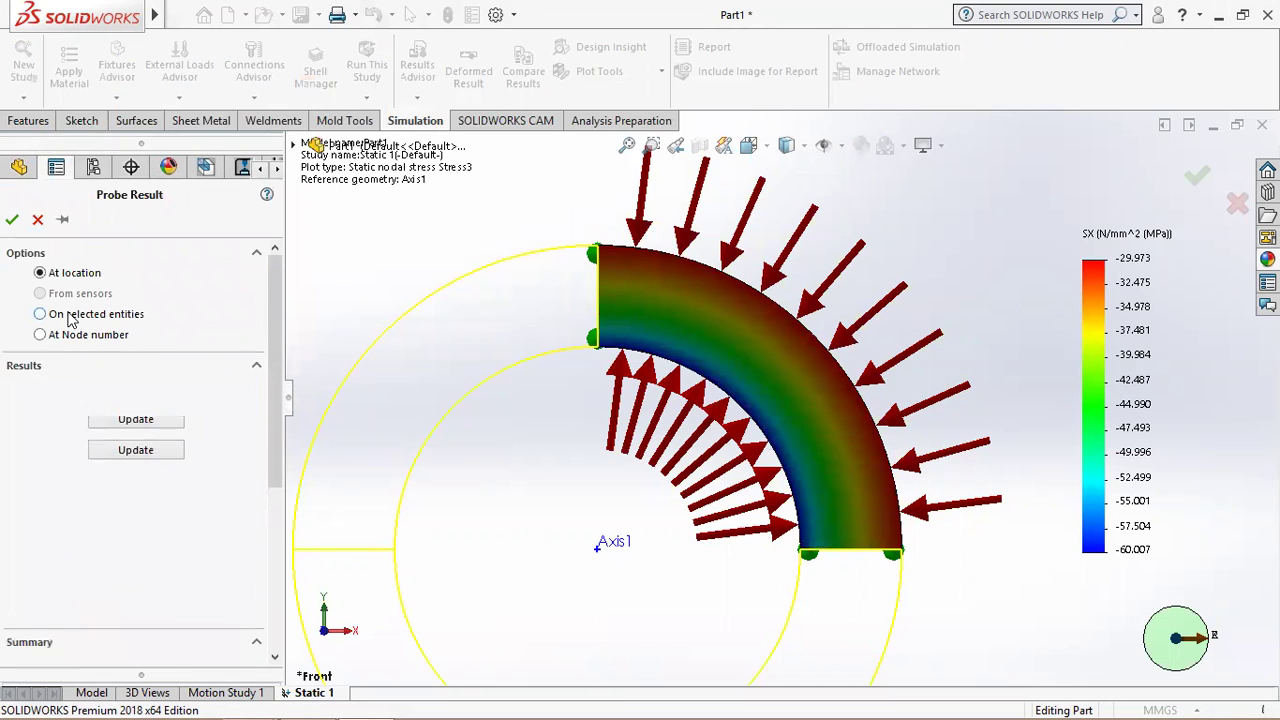
click(858, 558)
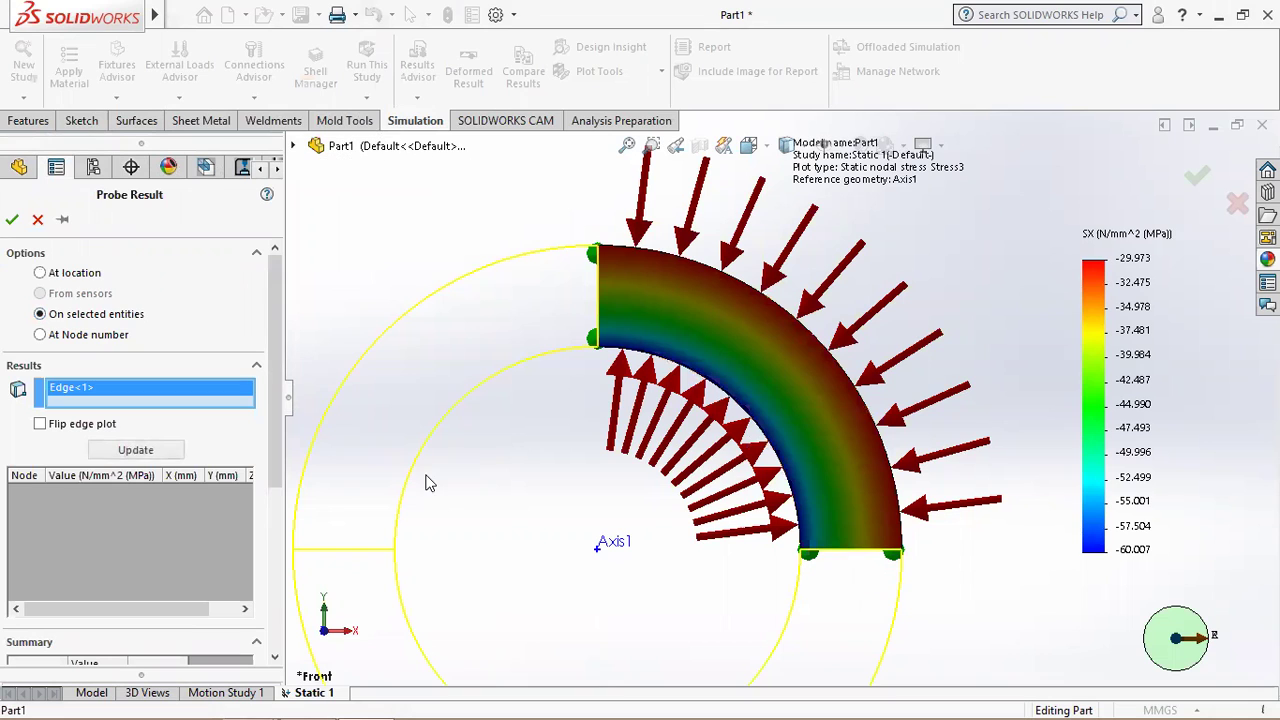
click(136, 450)
Graph the SX stress along the bottom edge, starting at −59.977 MPa, then close the graph.
scroll(272, 400, down, 5)
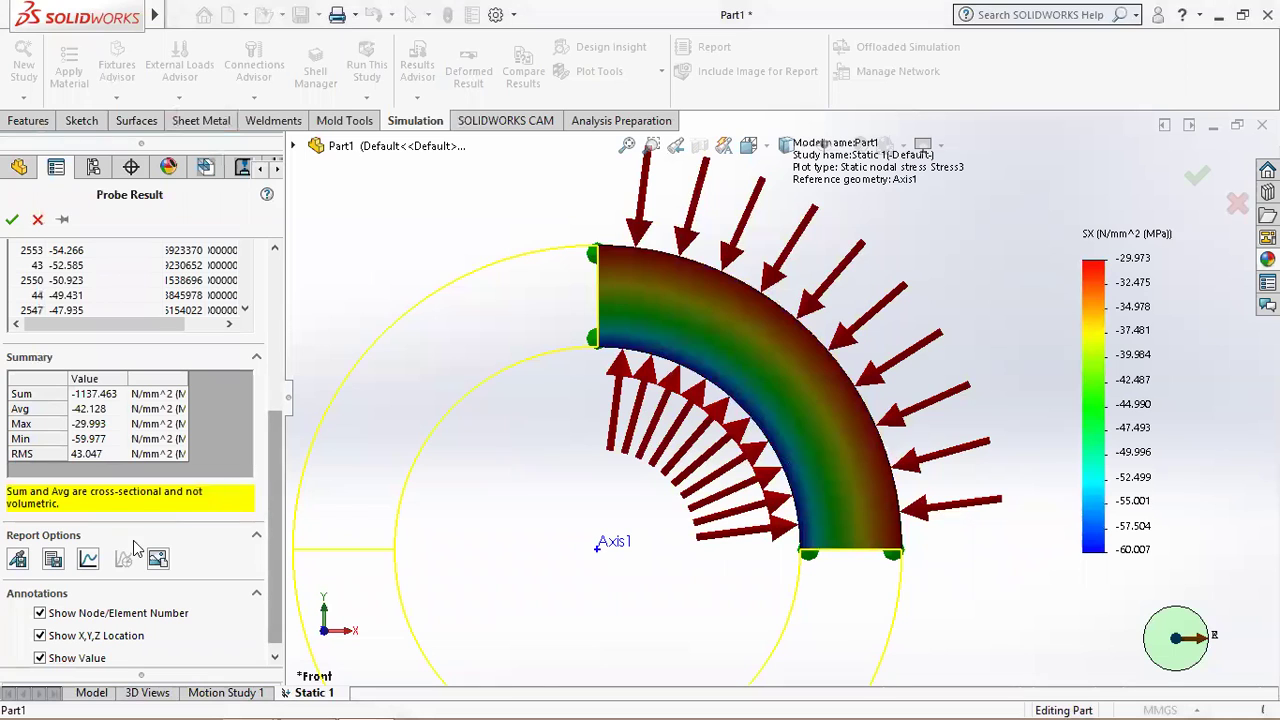
click(89, 560)
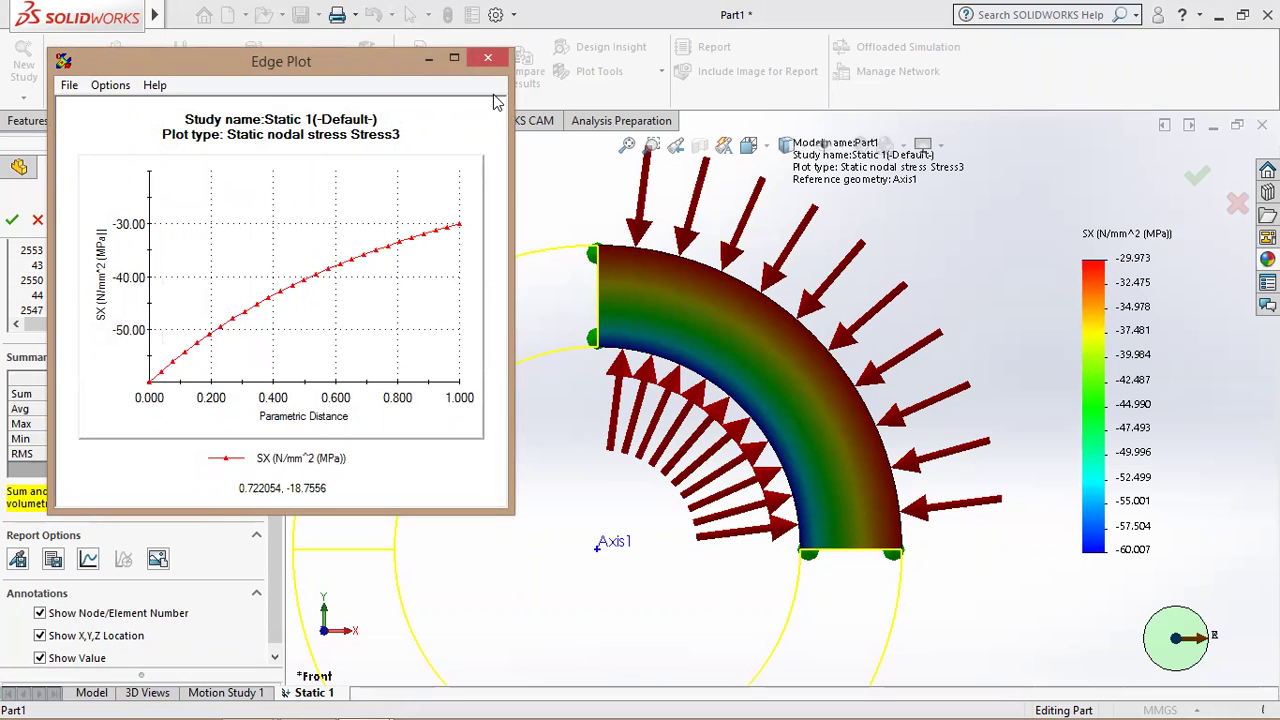
click(488, 61)
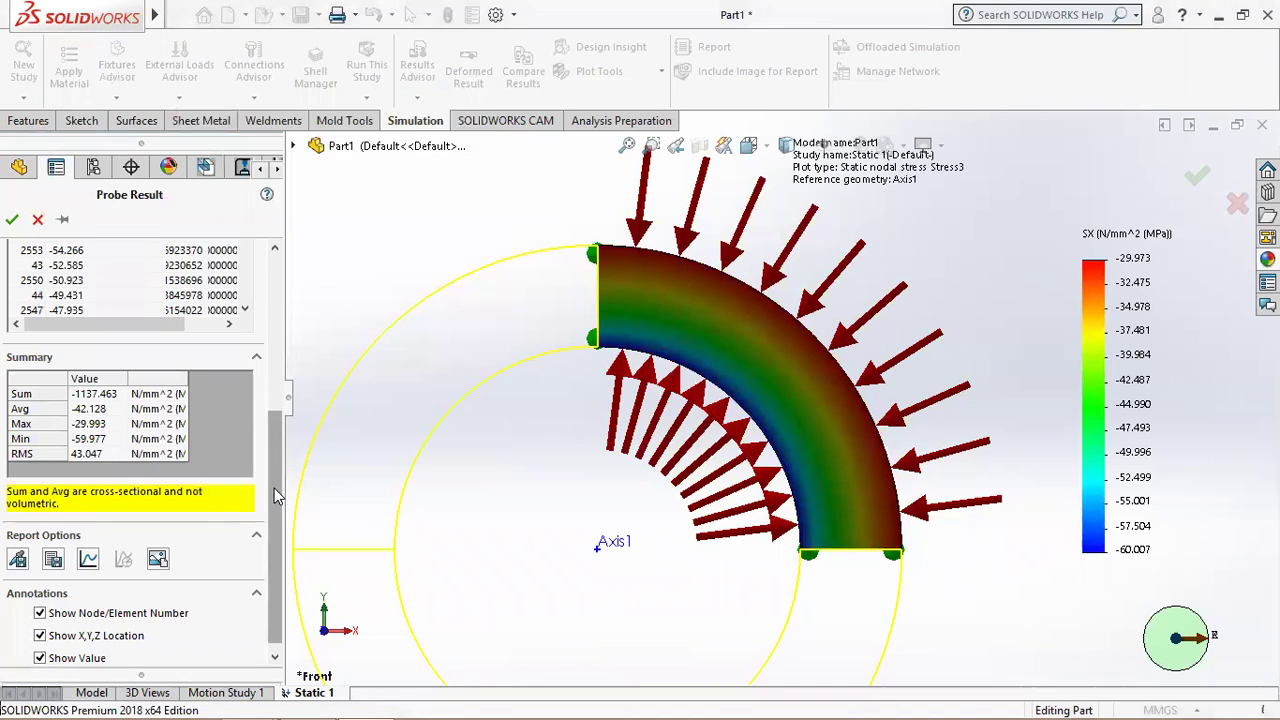
scroll(285, 383, up, 2)
scroll(285, 383, up, 3)
scroll(285, 383, up, 1)
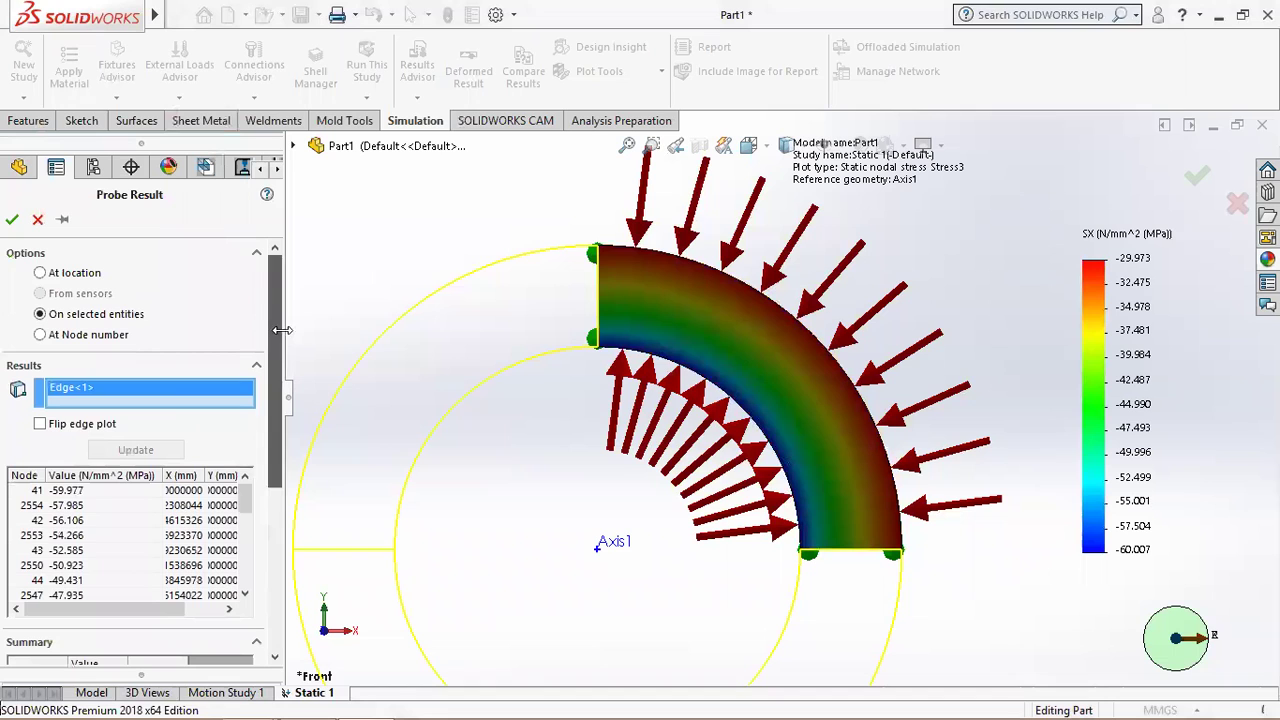
Flip the edge direction and graph the SX stress in reverse.
click(40, 424)
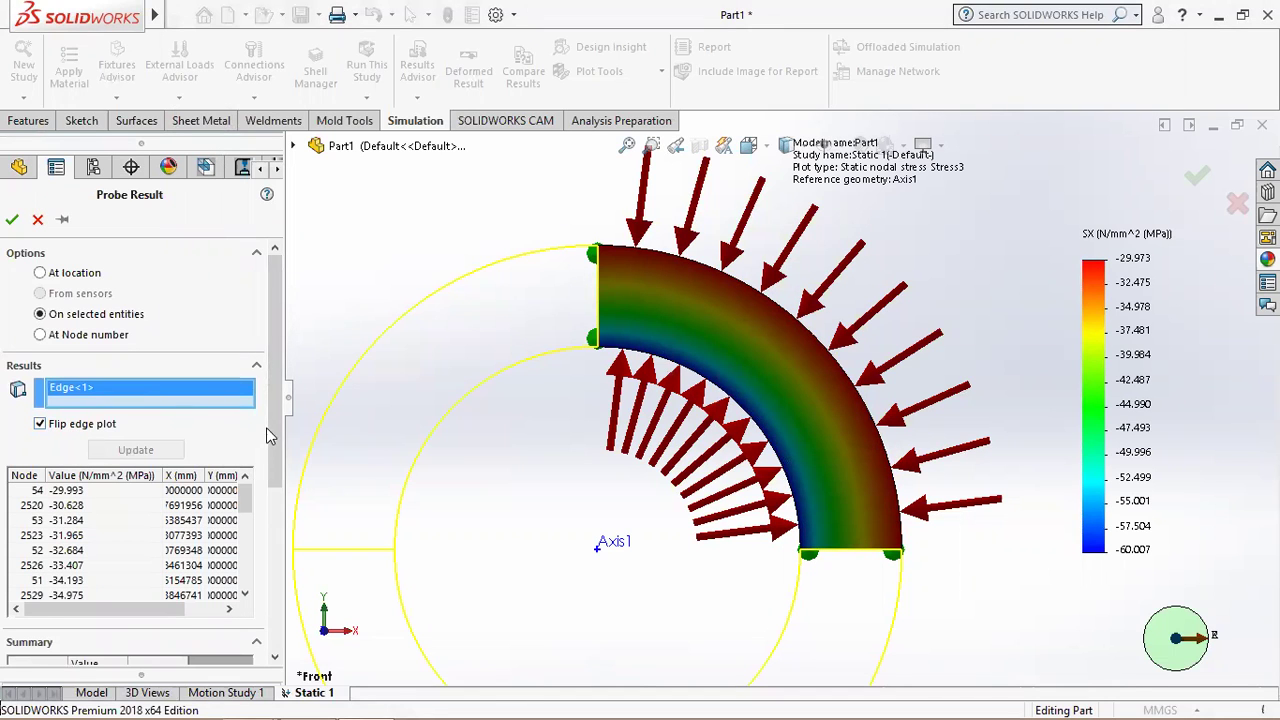
scroll(266, 427, down, 3)
scroll(266, 512, down, 3)
click(88, 607)
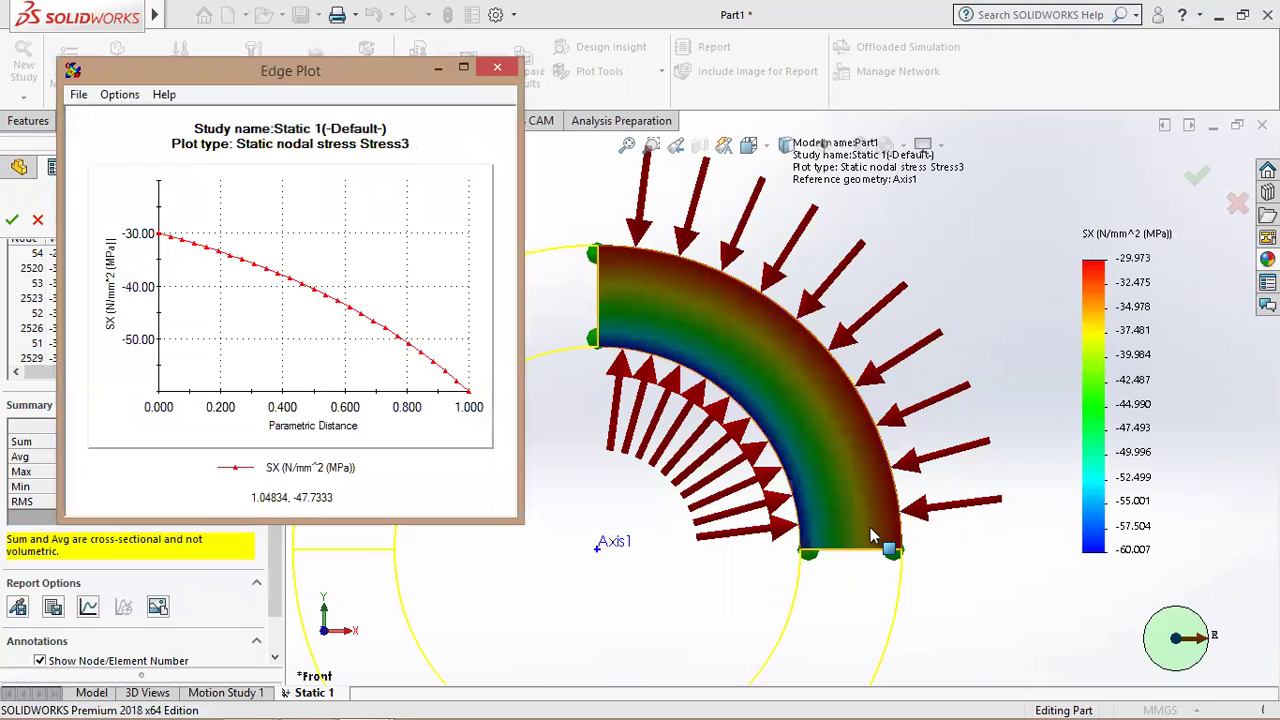
Close the reversed graph and restore the original edge direction (max −29.993, min −59.977 MPa).
click(497, 68)
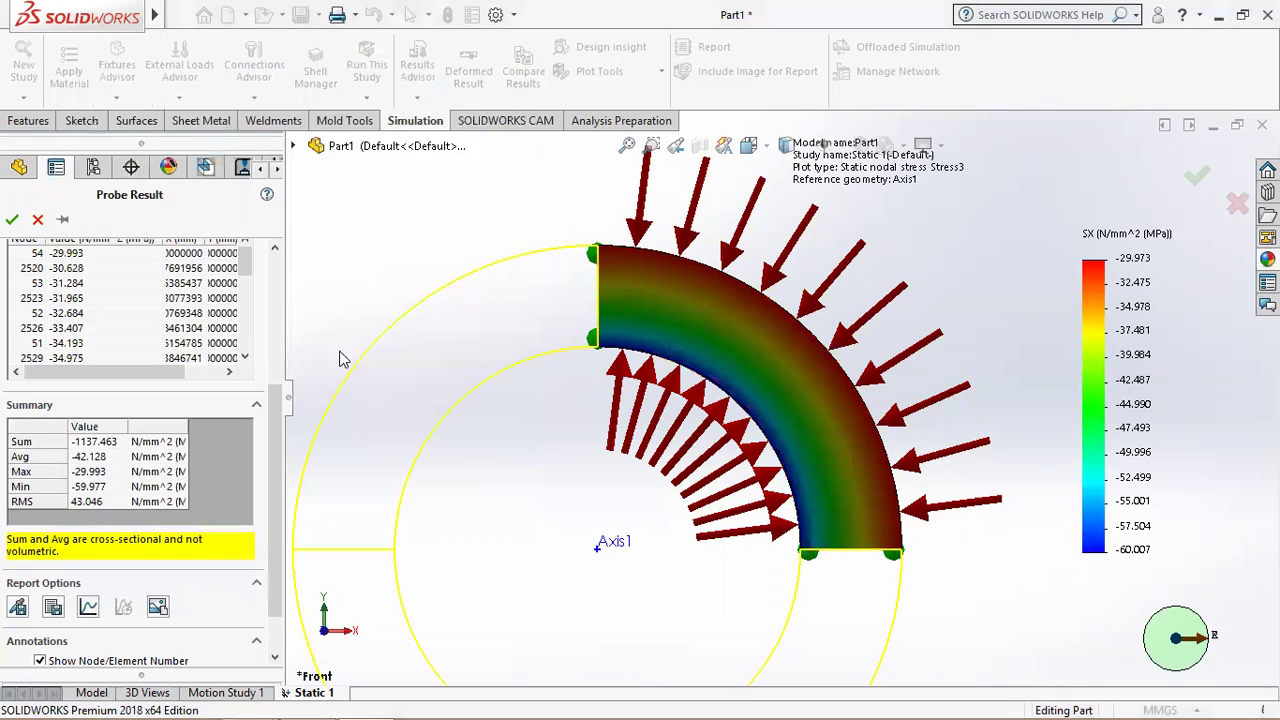
drag(272, 478, 279, 375)
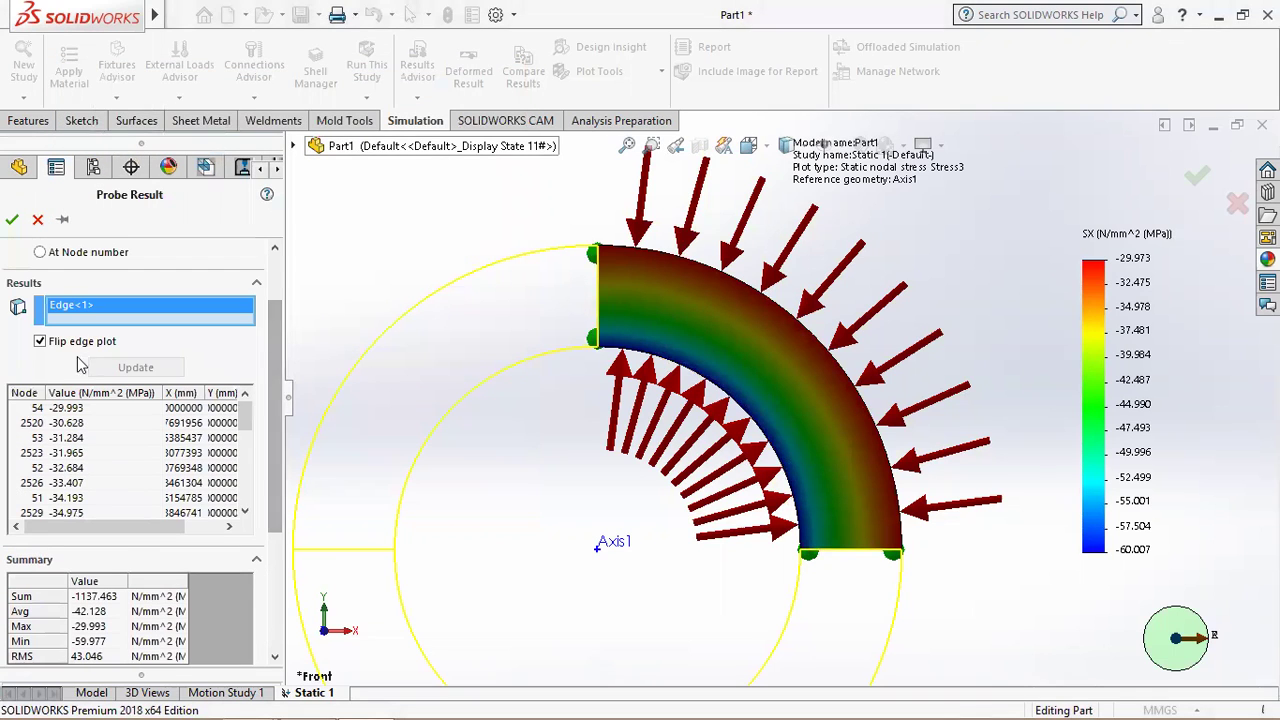
click(44, 342)
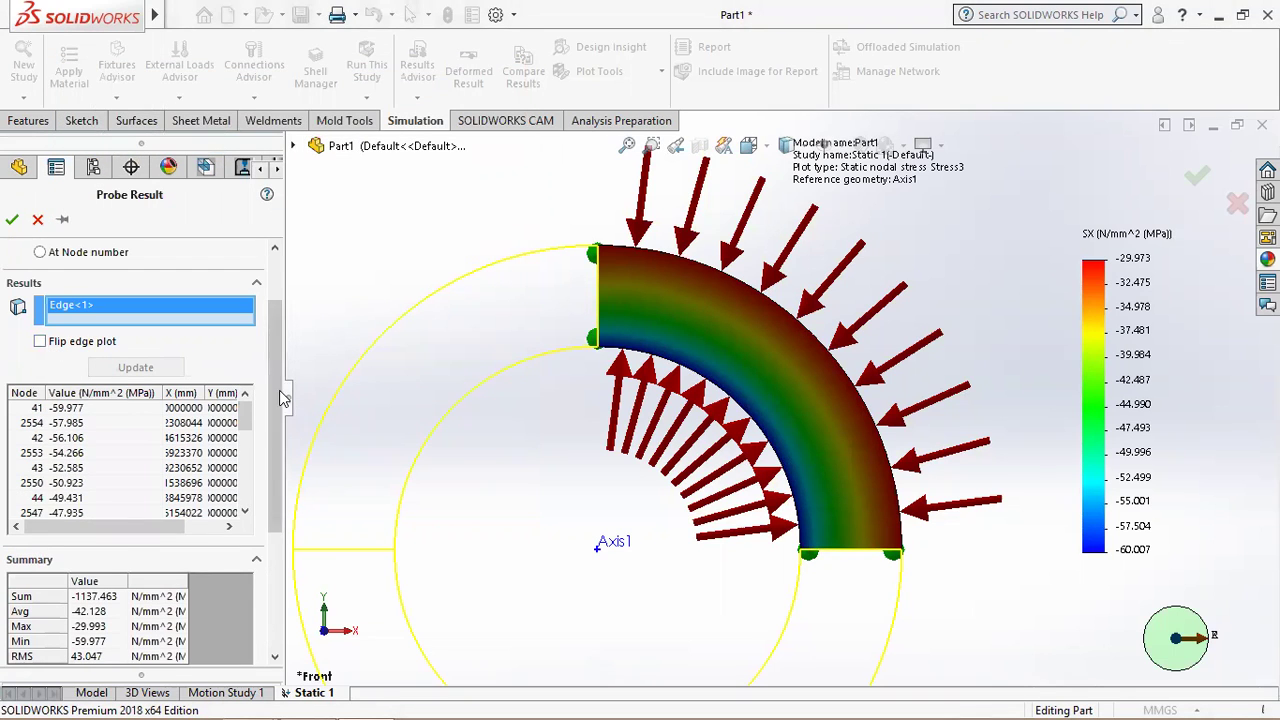
scroll(280, 396, down, 3)
click(90, 595)
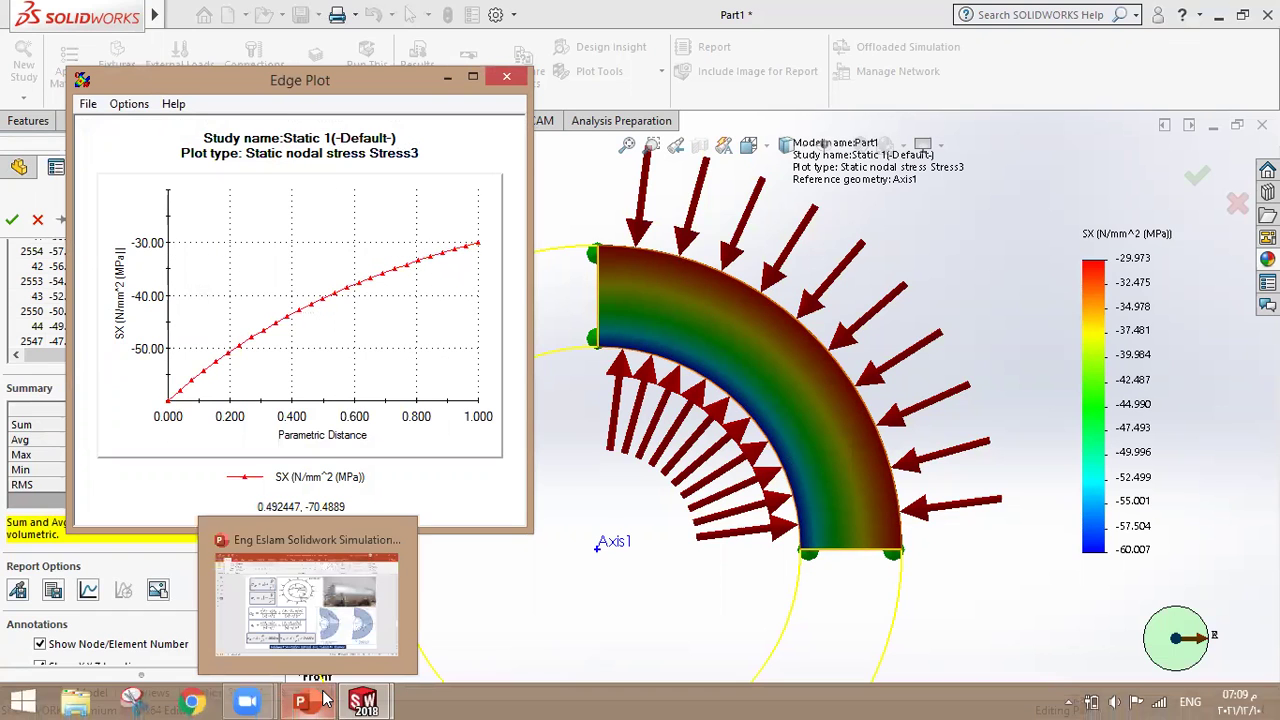
mouse_move(301, 701)
click(318, 700)
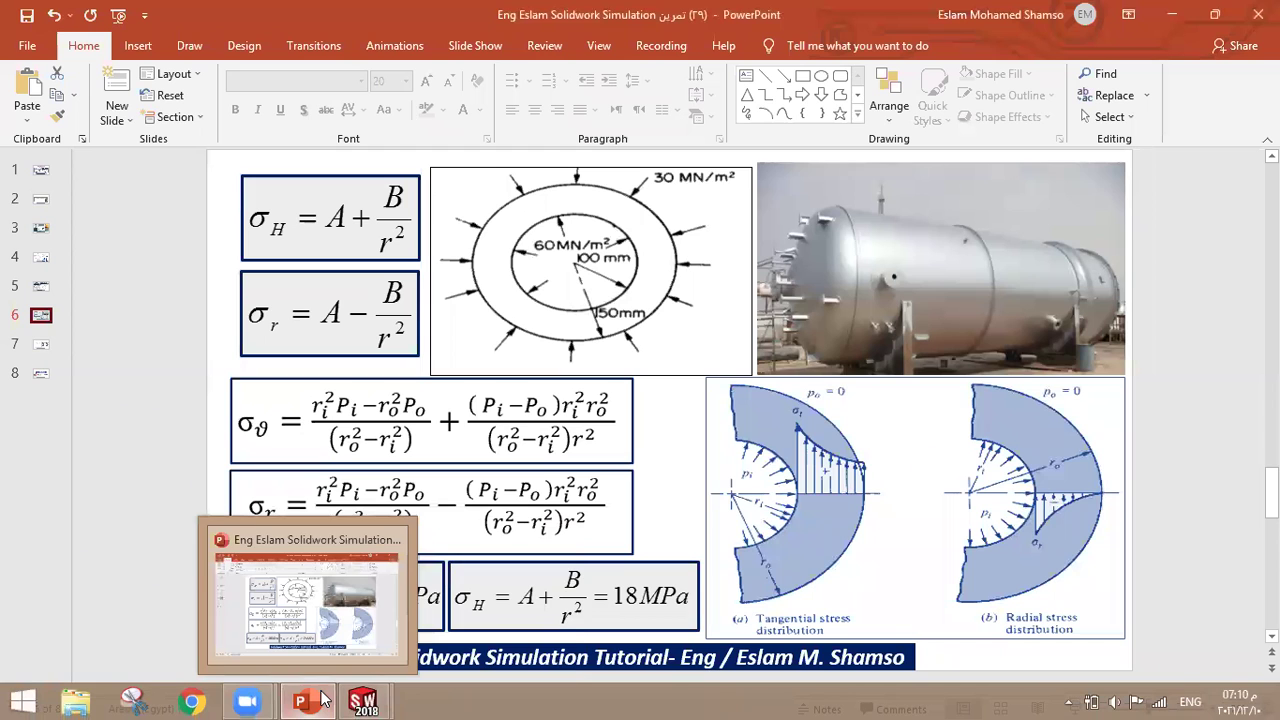
click(405, 639)
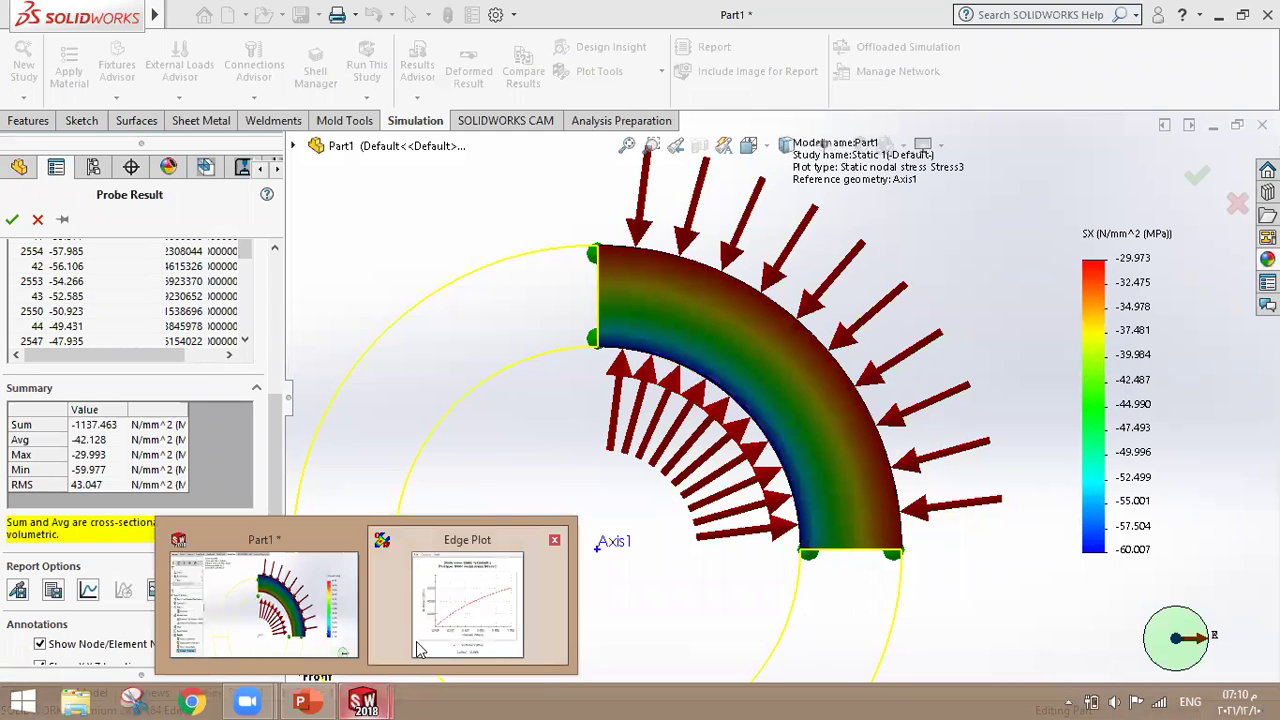
click(468, 603)
click(510, 80)
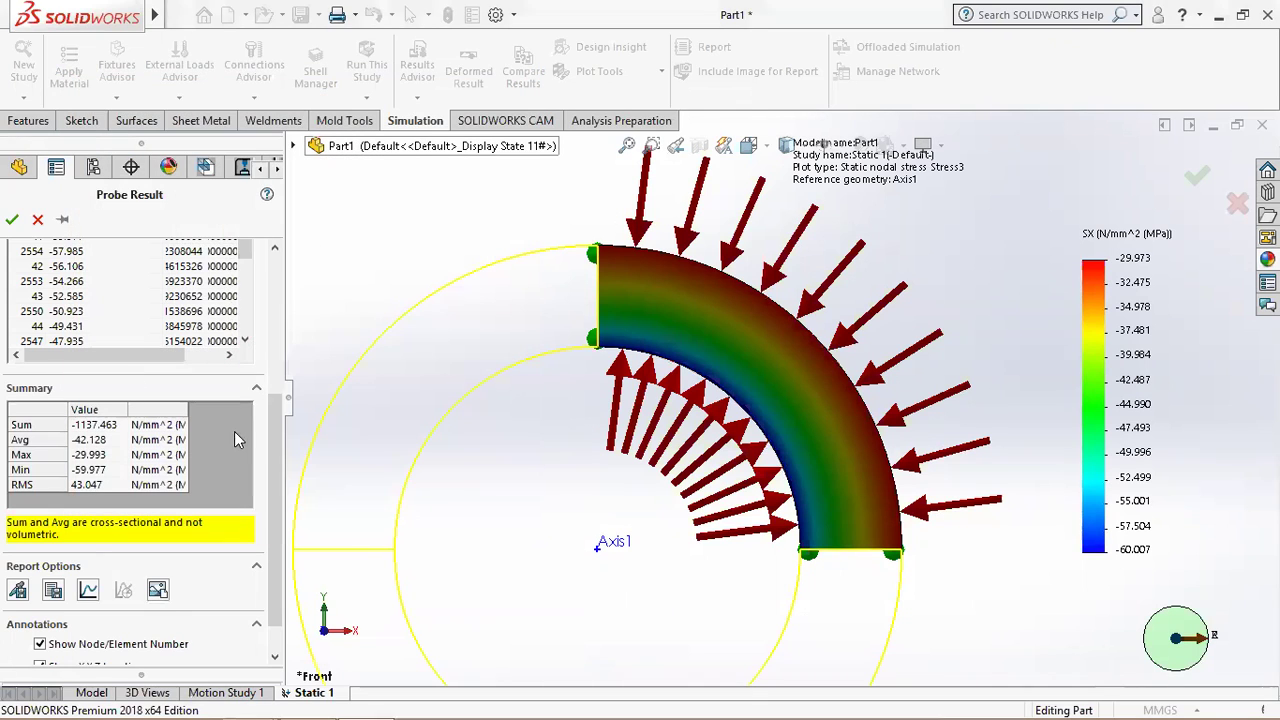
Finish the SX probe and bring up the Results folder's context options.
click(12, 221)
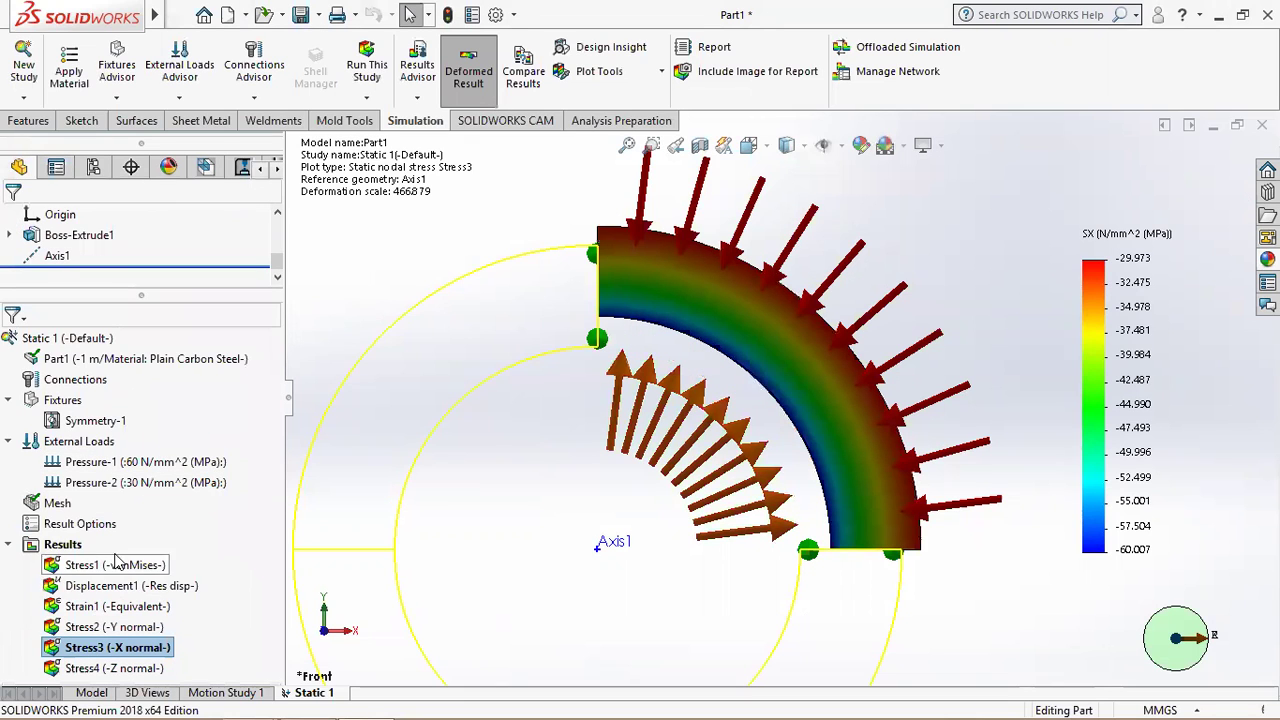
right_click(84, 567)
click(84, 566)
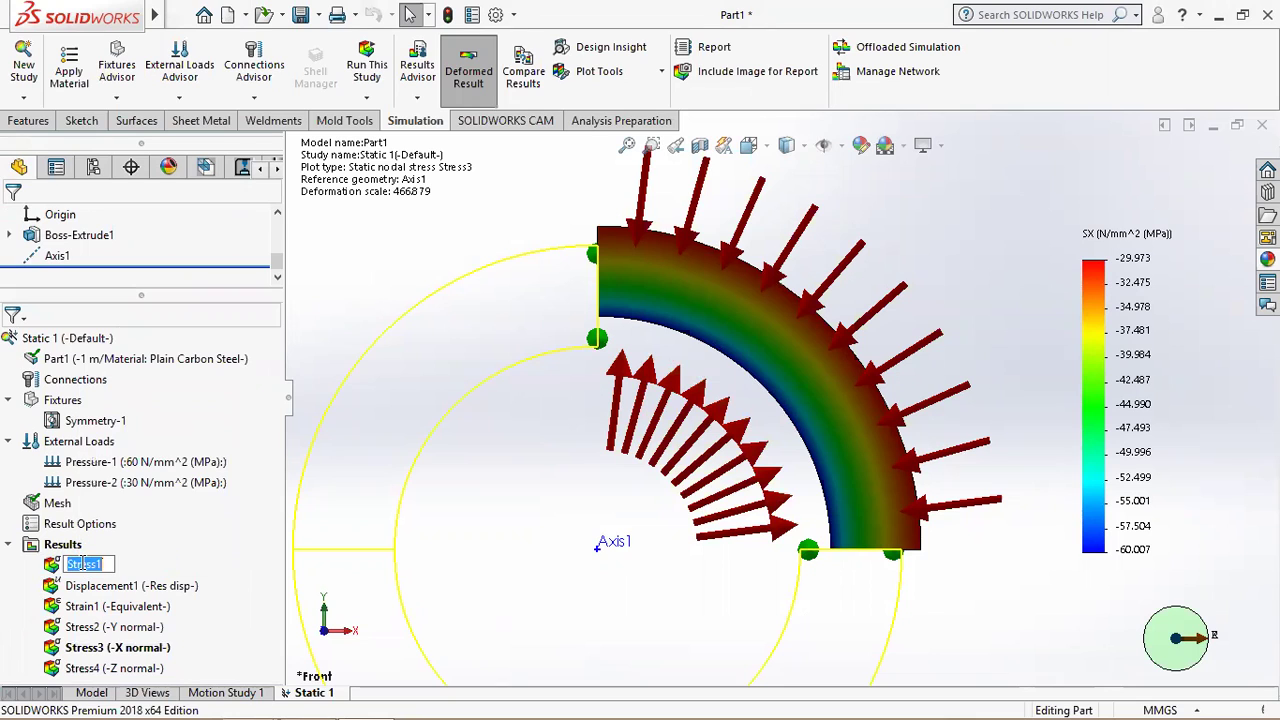
click(62, 546)
right_click(68, 548)
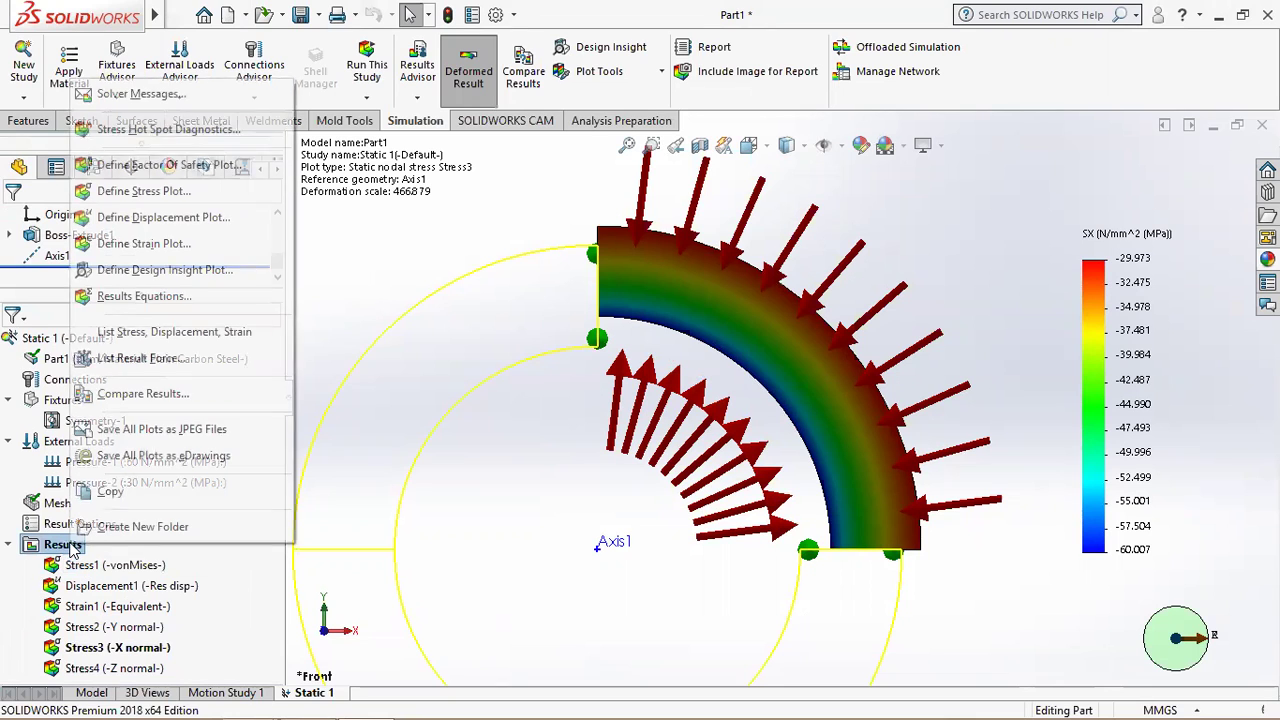
click(60, 553)
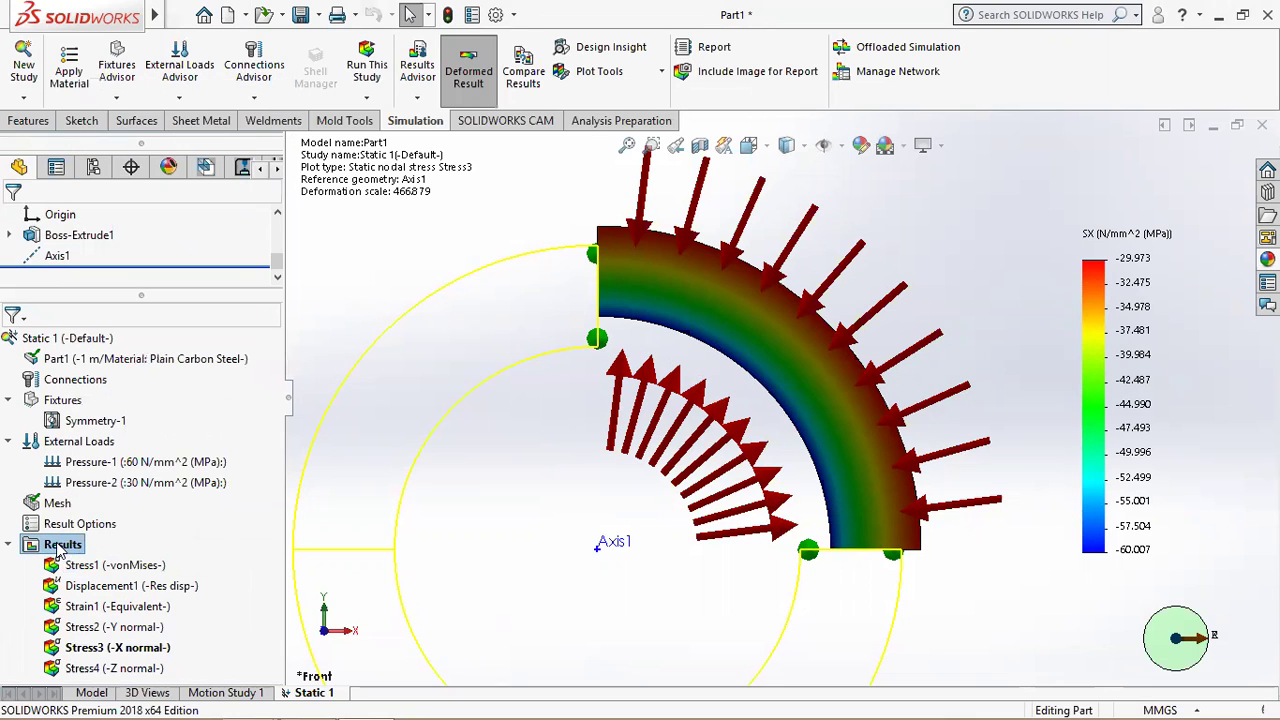
Define a new von Mises stress plot, Stress5, from the Results folder.
right_click(60, 550)
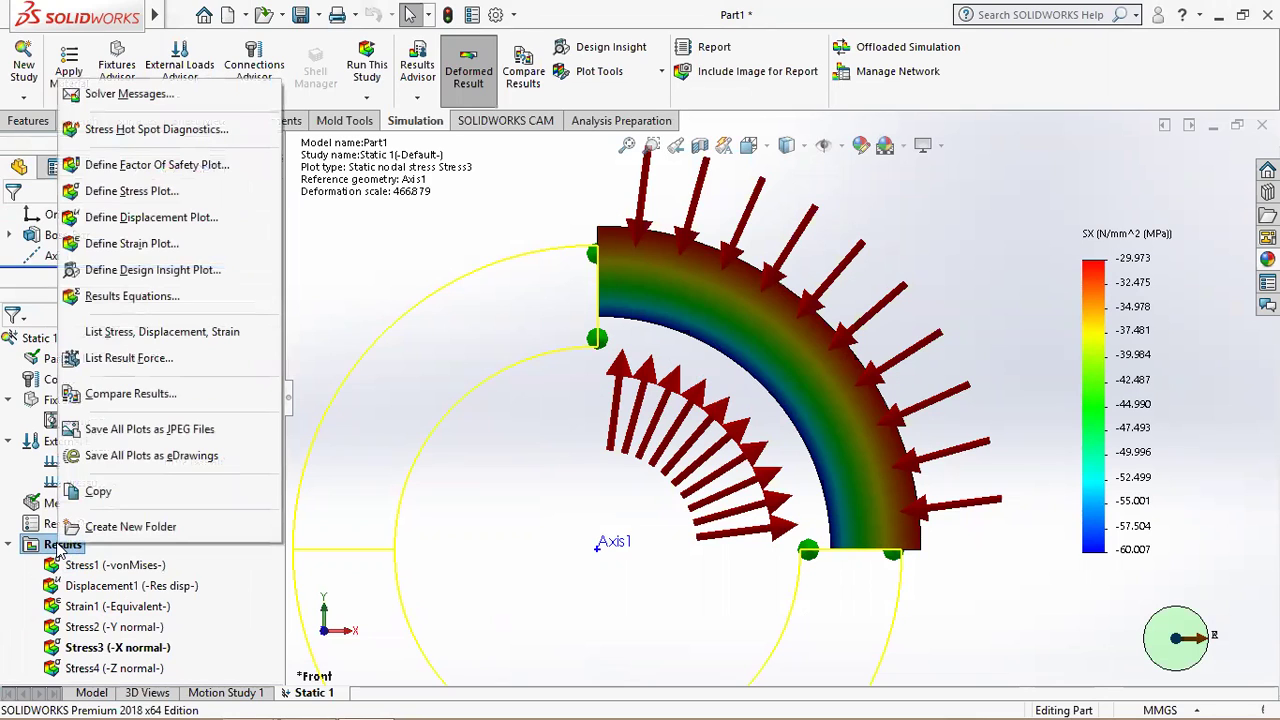
click(168, 194)
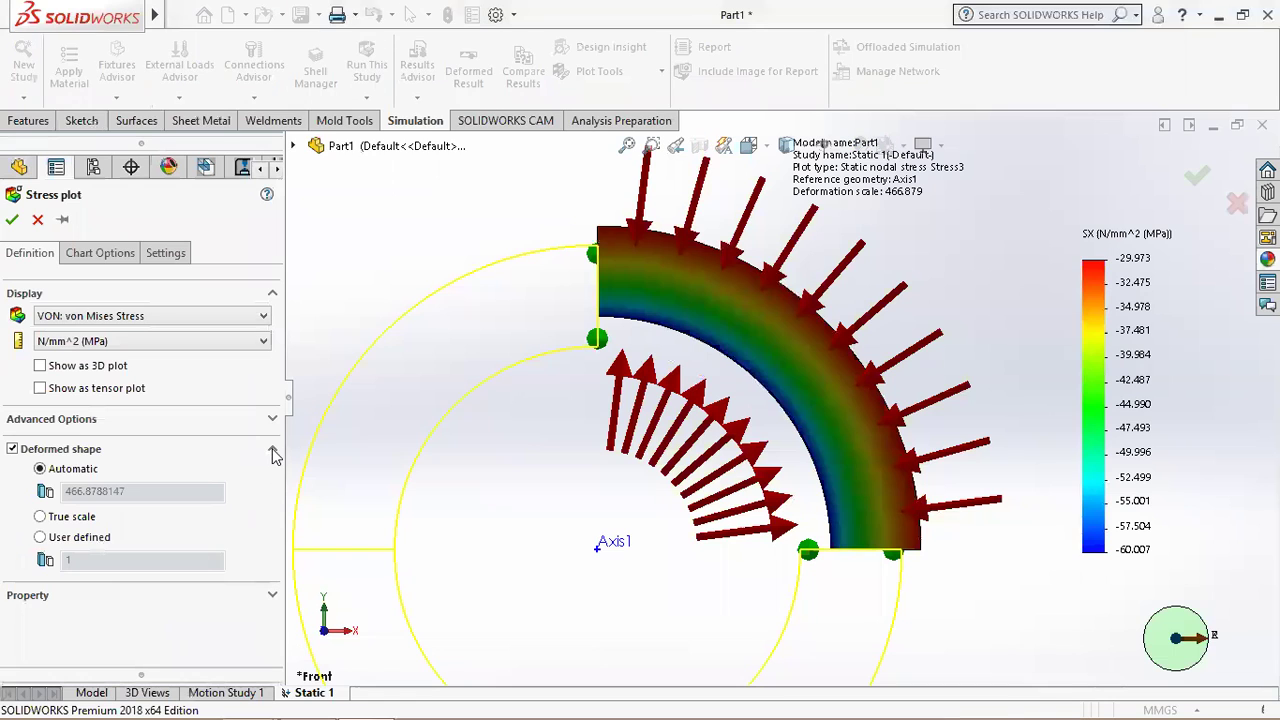
click(213, 316)
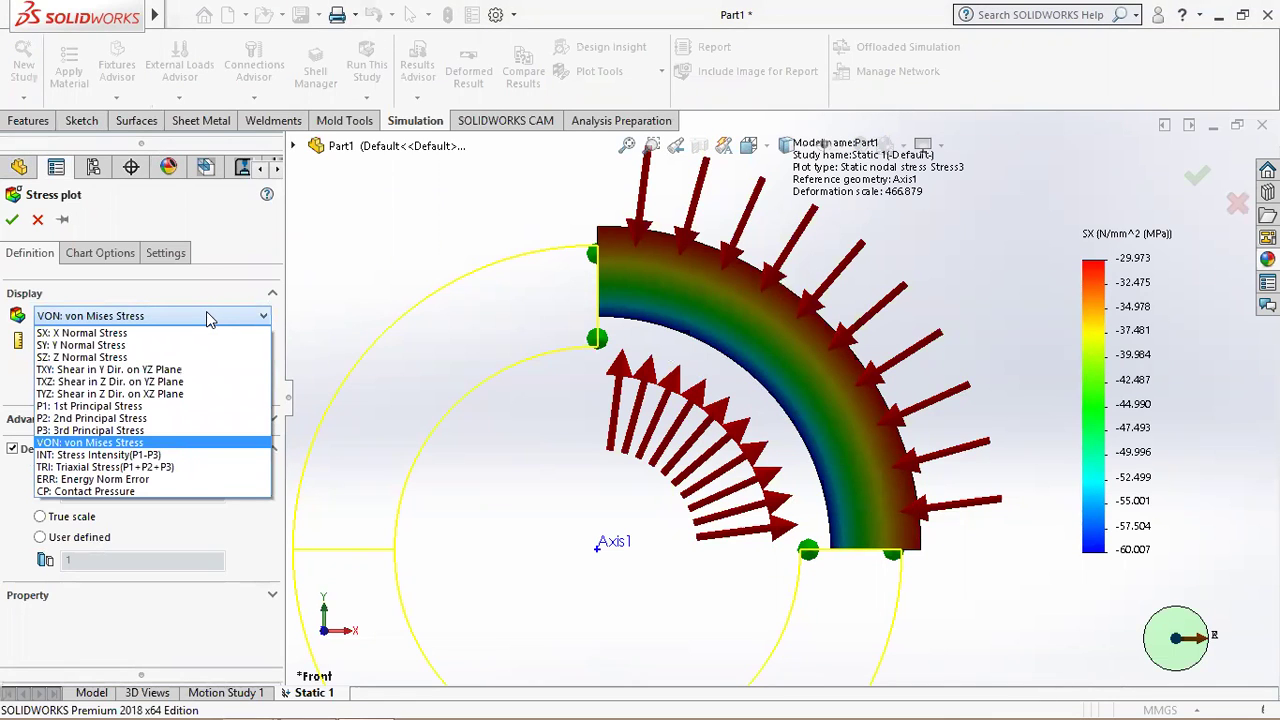
click(230, 300)
click(12, 219)
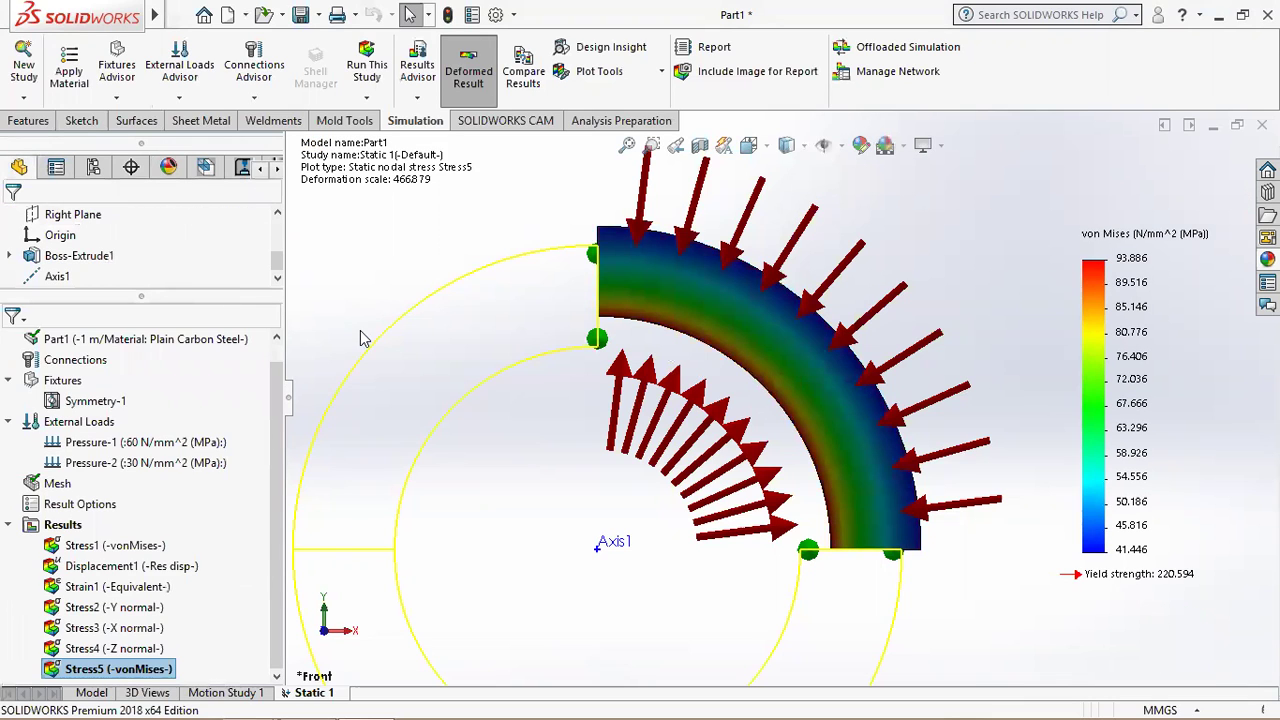
Animate the Stress5 deformation, then stop and close the animation.
click(630, 72)
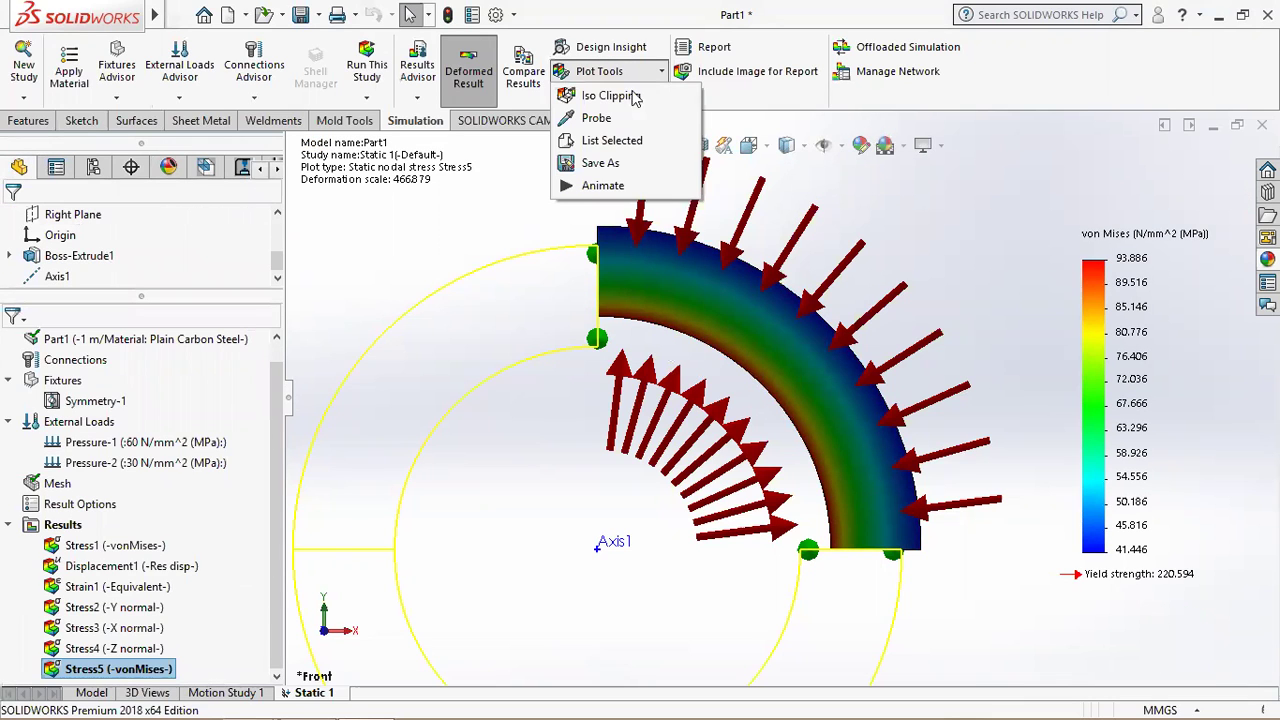
click(585, 186)
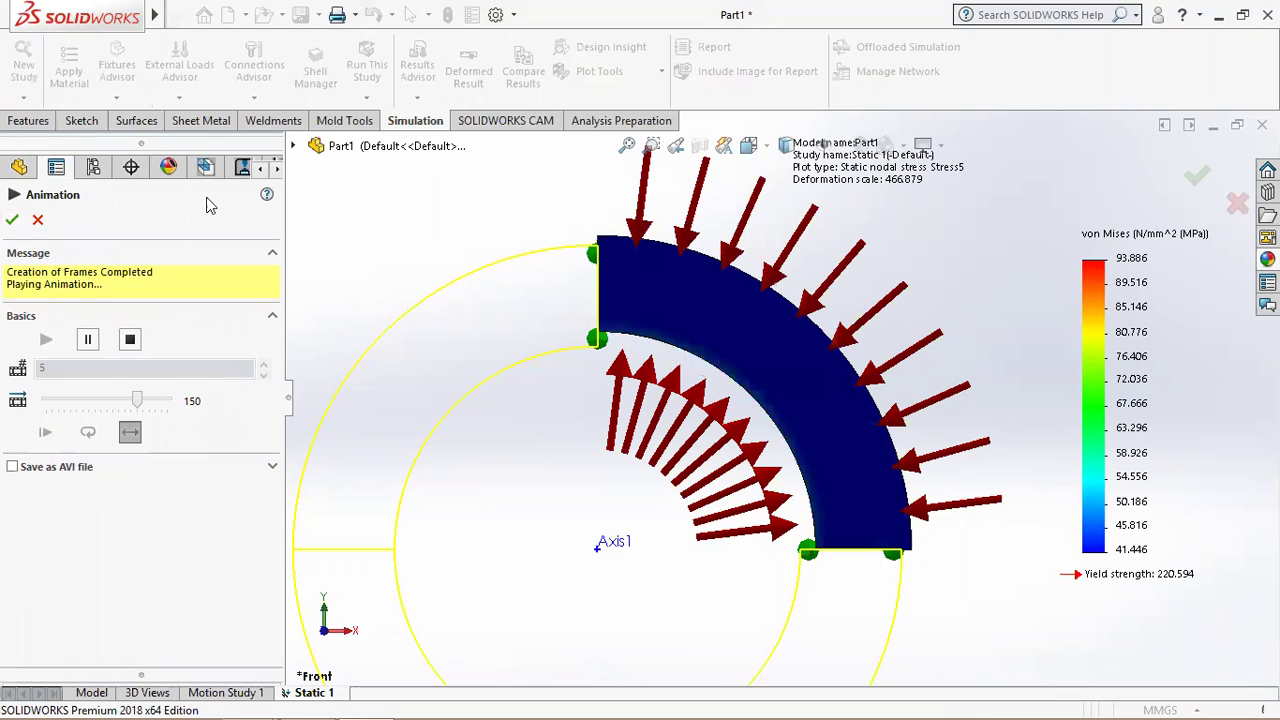
click(12, 219)
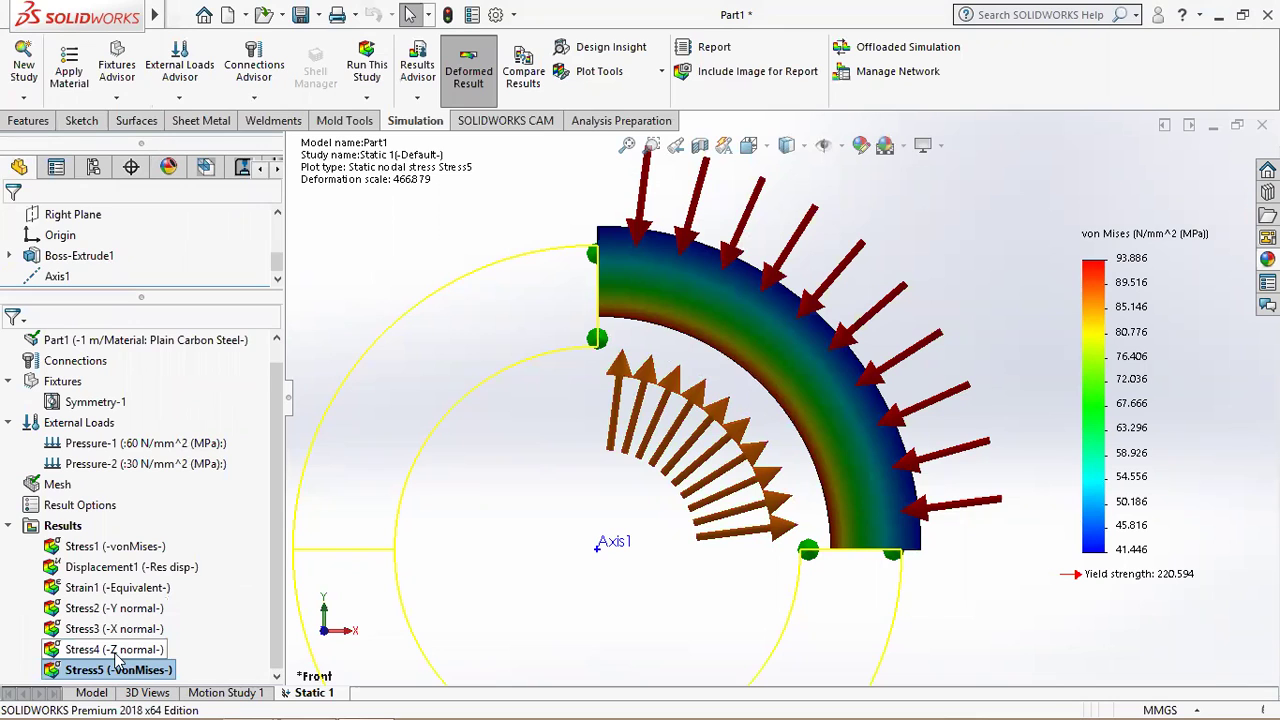
Delete the Stress5 plot and confirm the deletion.
right_click(116, 670)
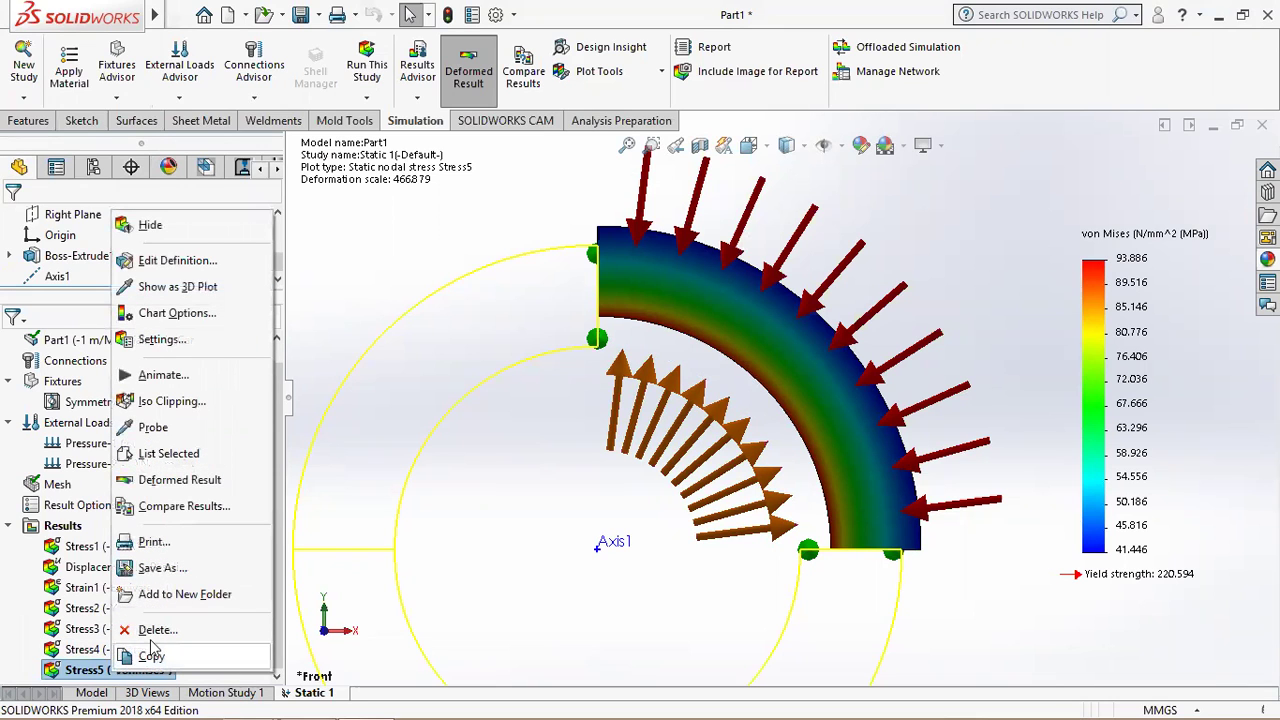
click(157, 629)
click(697, 337)
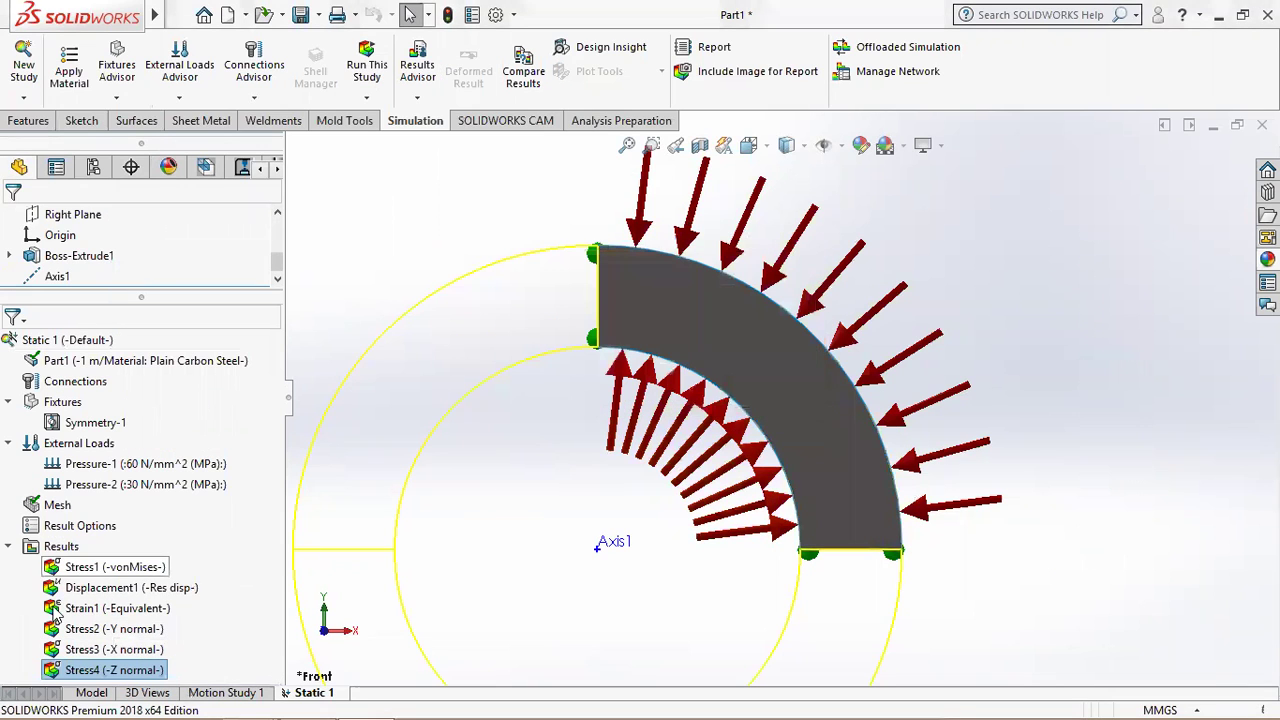
Turn on Display symmetric results for Stress2 SY and zoom to fit the full ring (17.770–48.365 MPa).
double_click(105, 629)
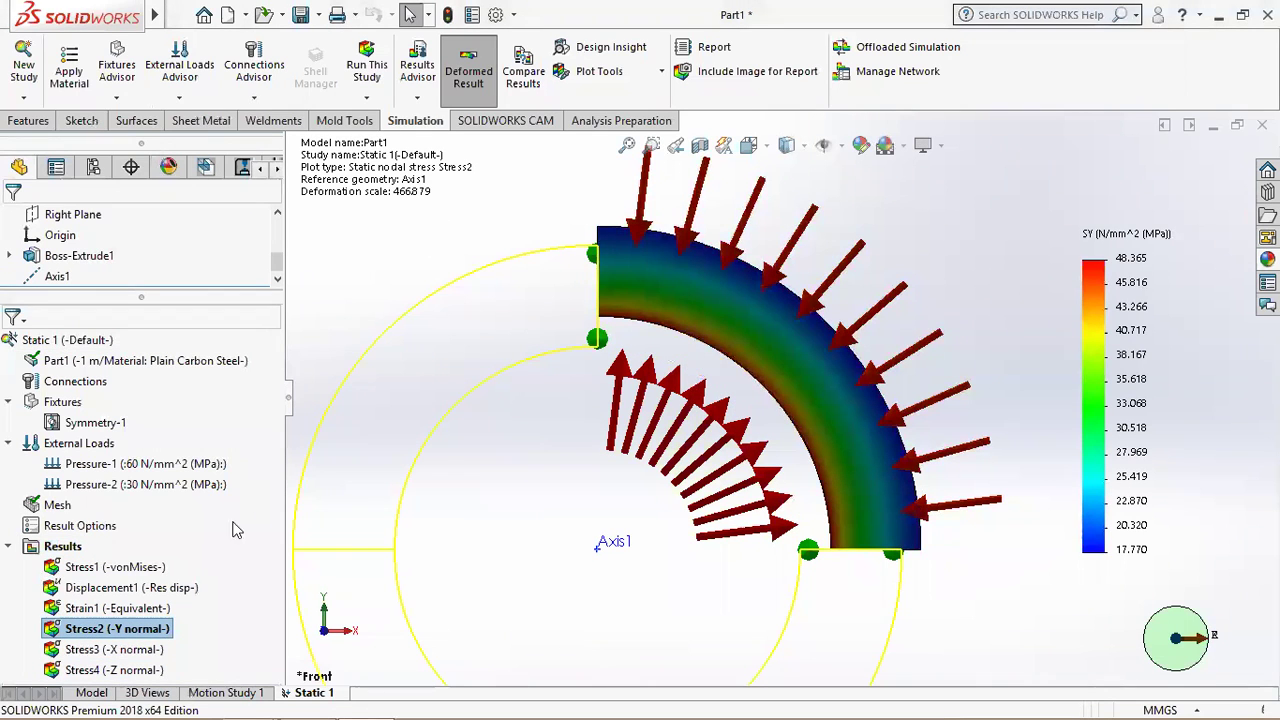
double_click(112, 629)
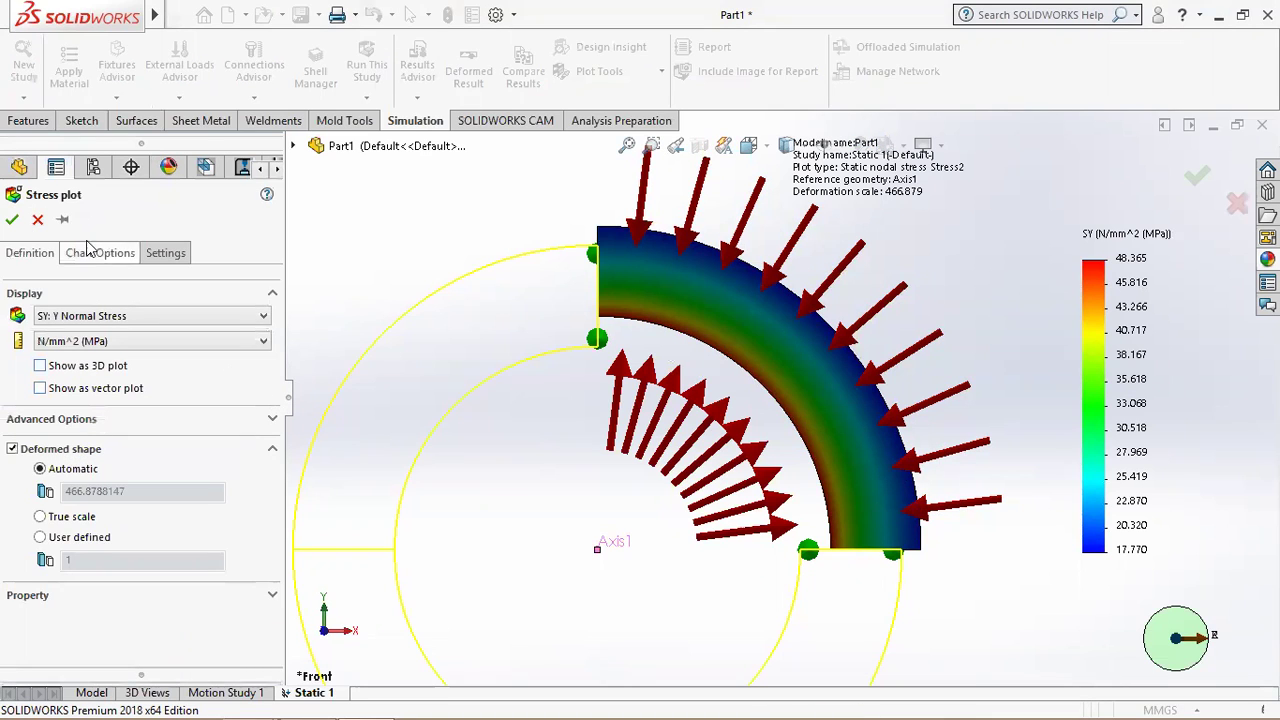
click(100, 256)
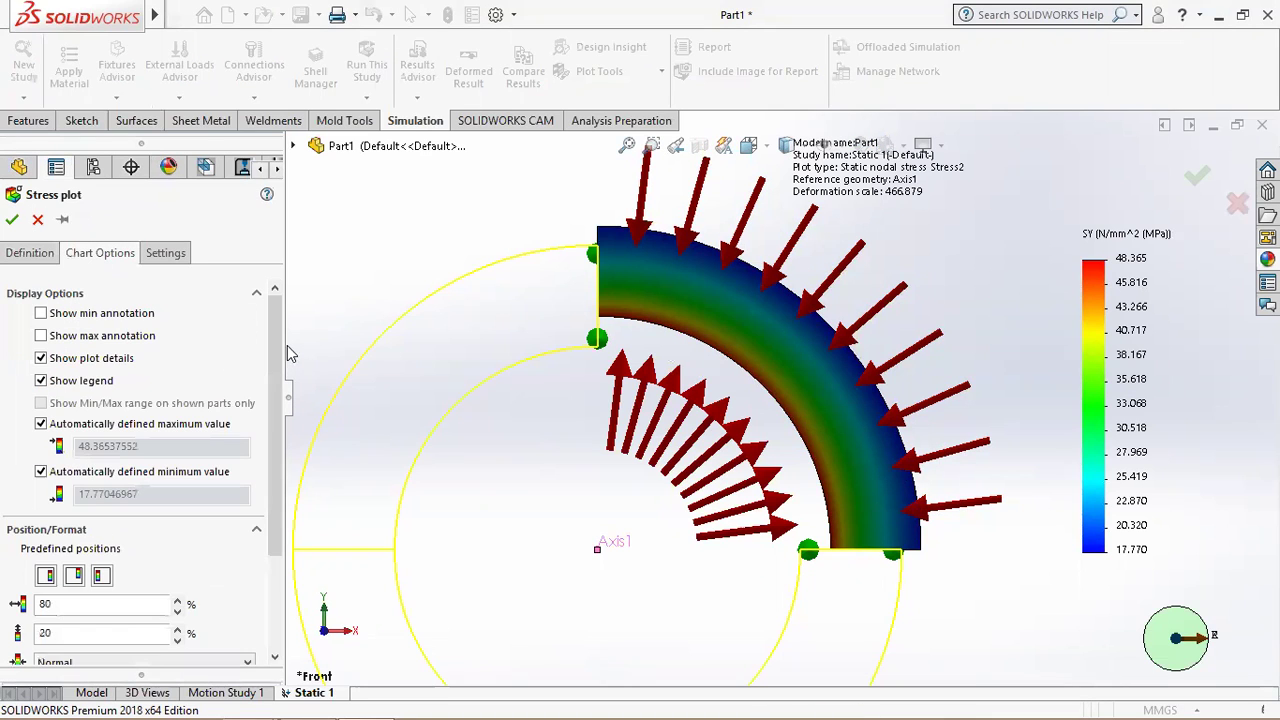
drag(272, 388, 274, 452)
scroll(230, 380, up, 4)
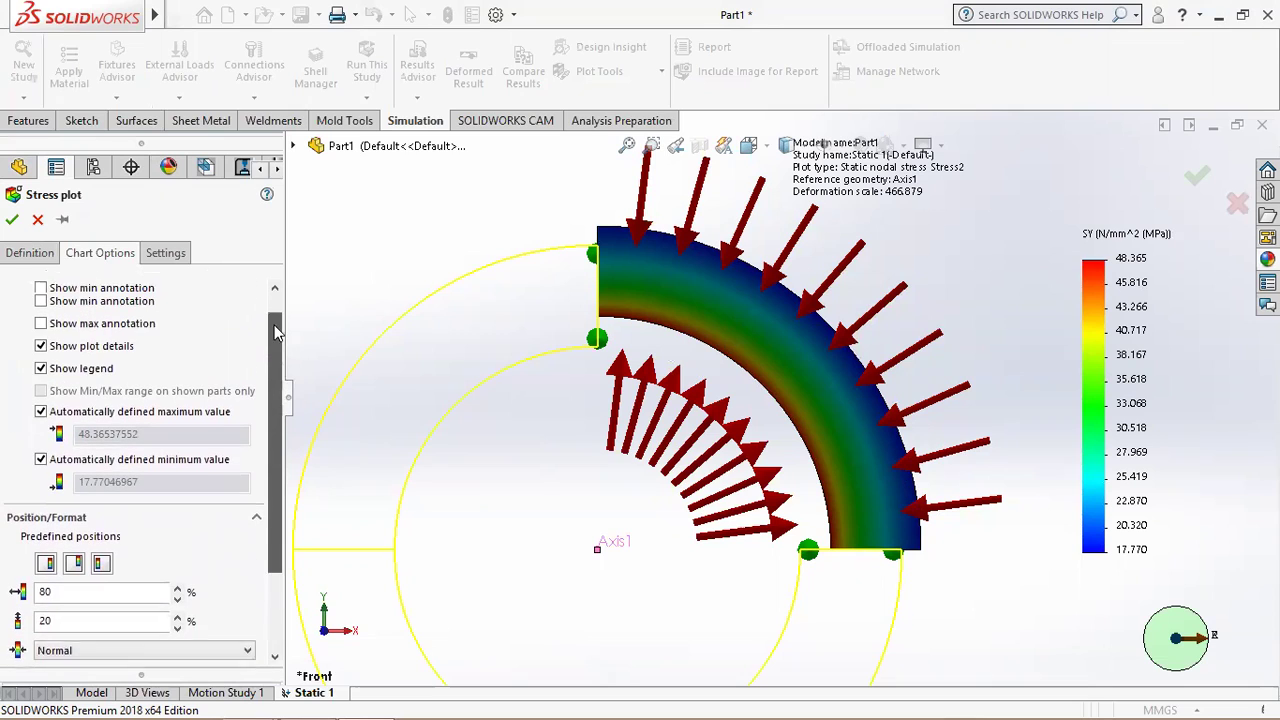
click(30, 257)
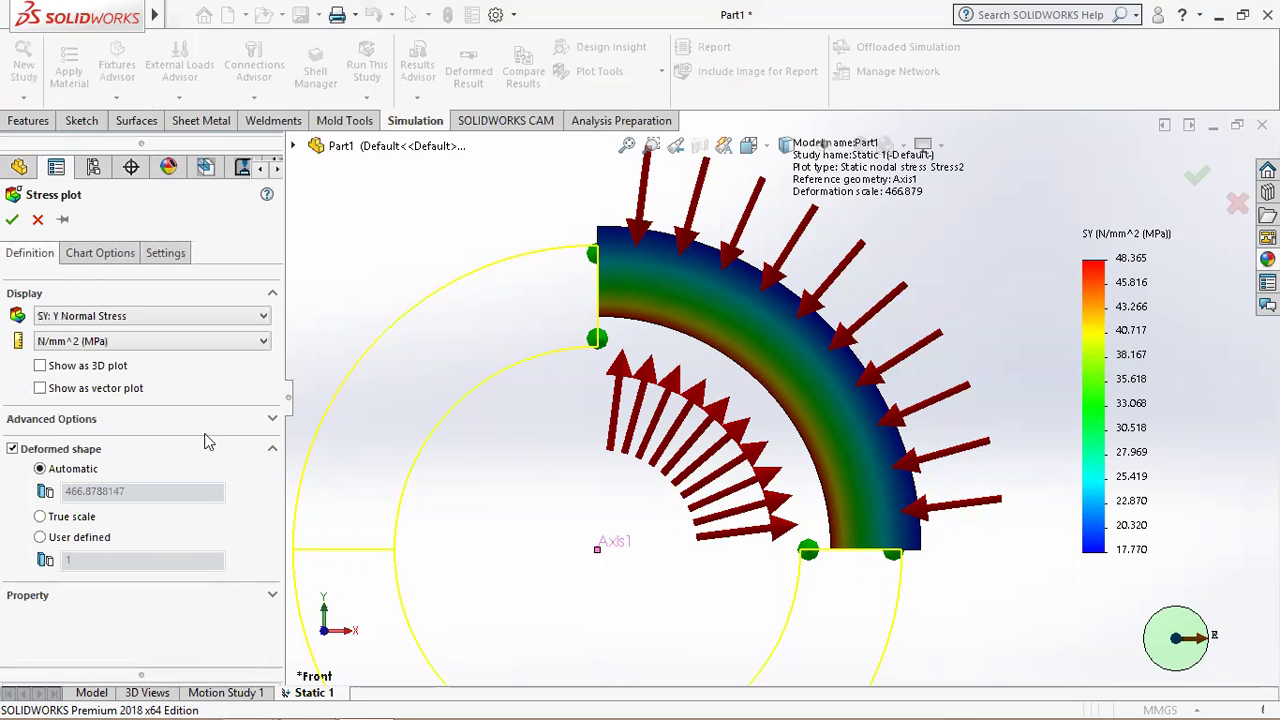
click(273, 420)
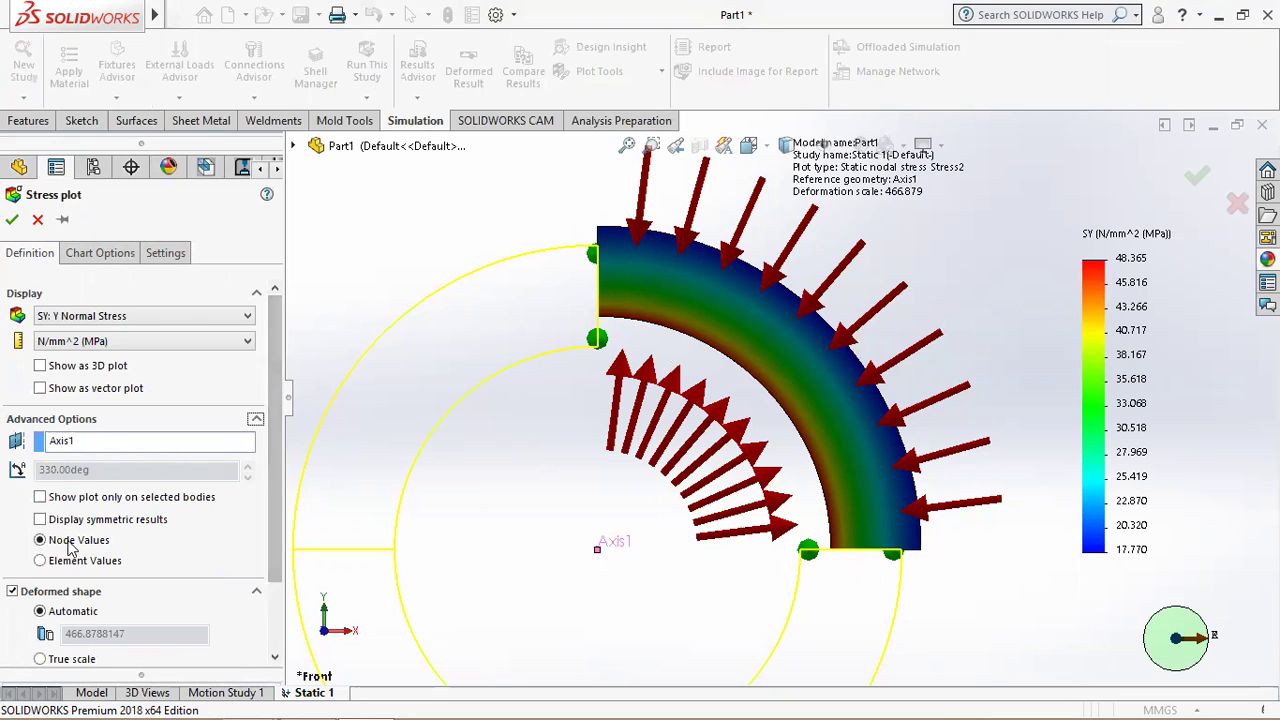
click(40, 520)
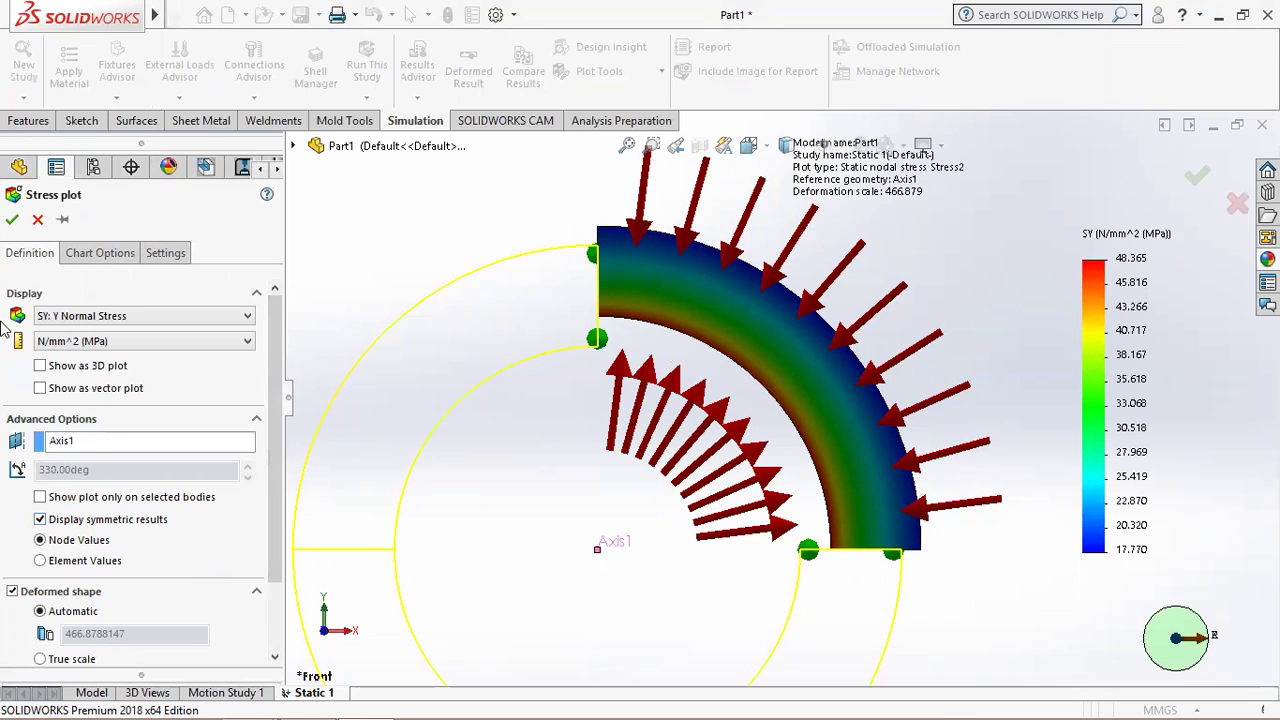
click(11, 221)
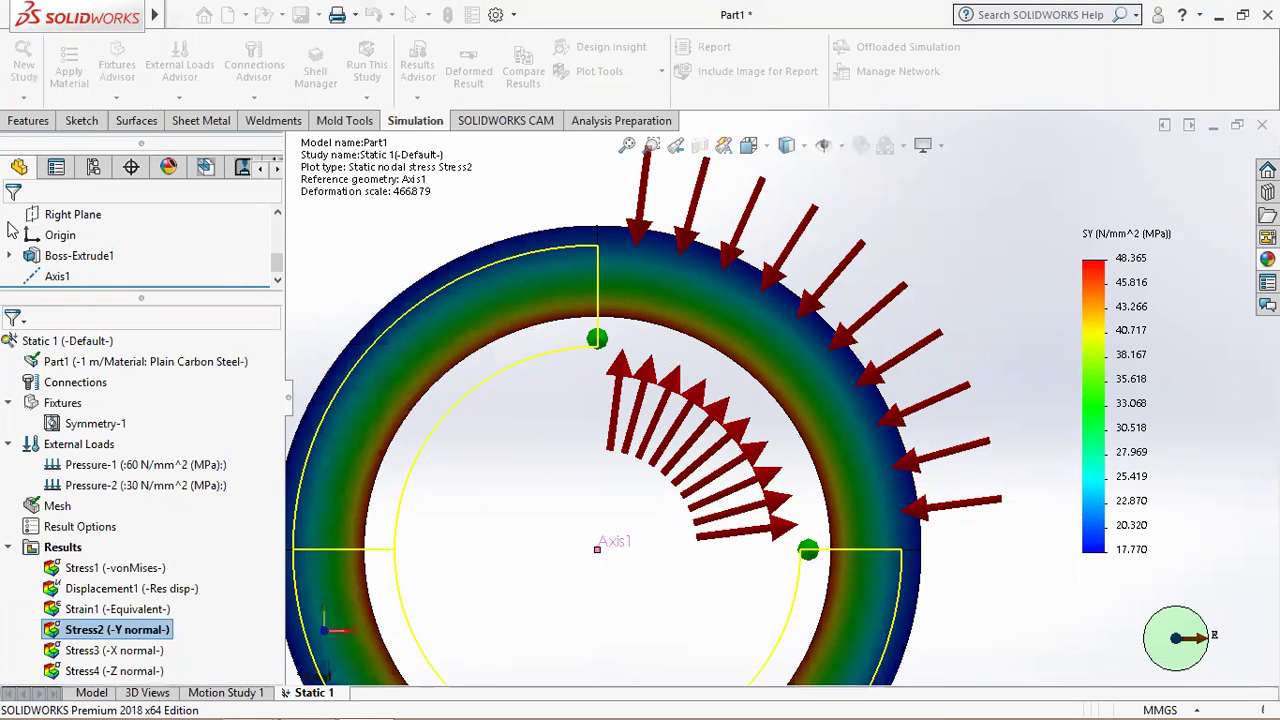
click(626, 146)
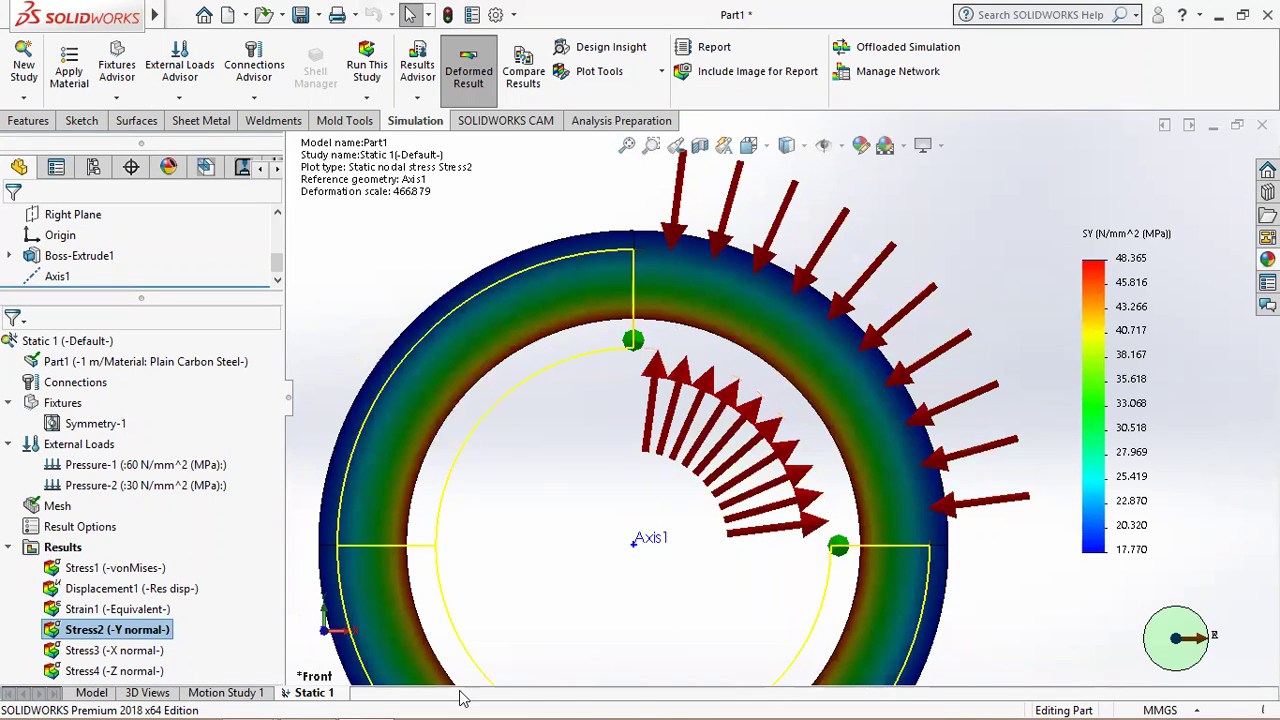
Switch to PowerPoint and present slide 6 with the thick-cylinder diagram as a slideshow.
click(300, 702)
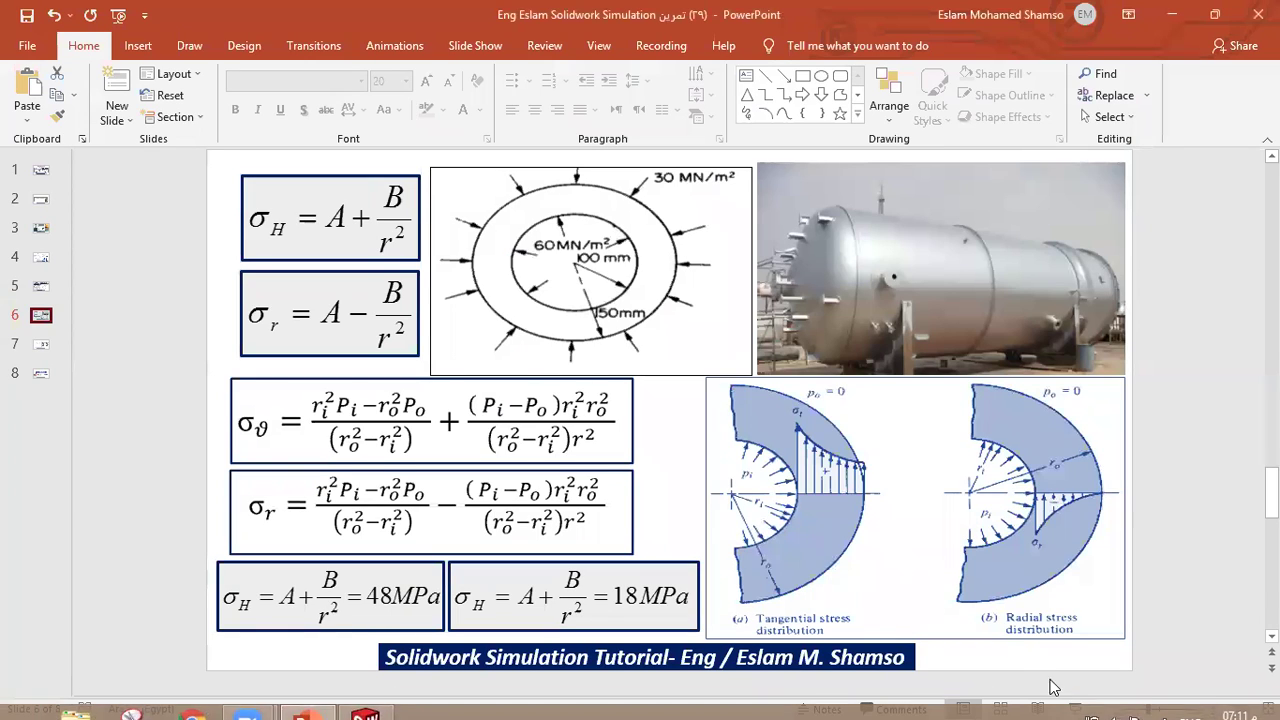
click(1063, 698)
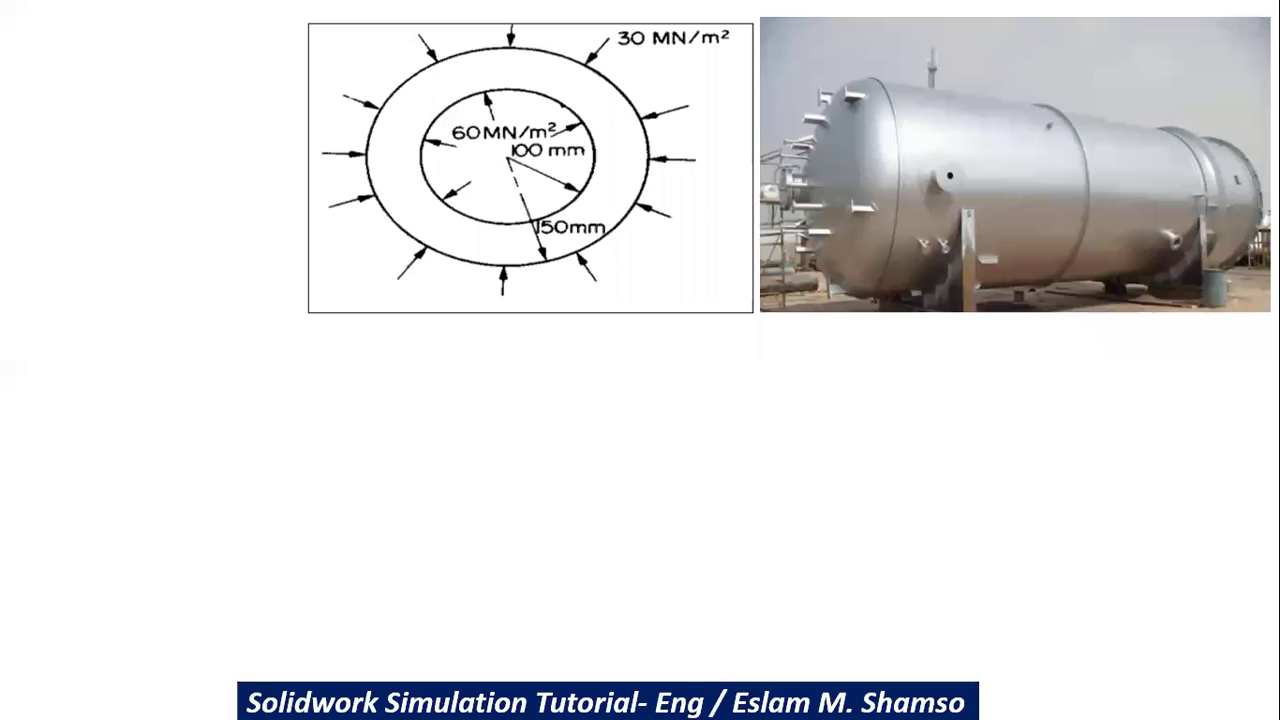